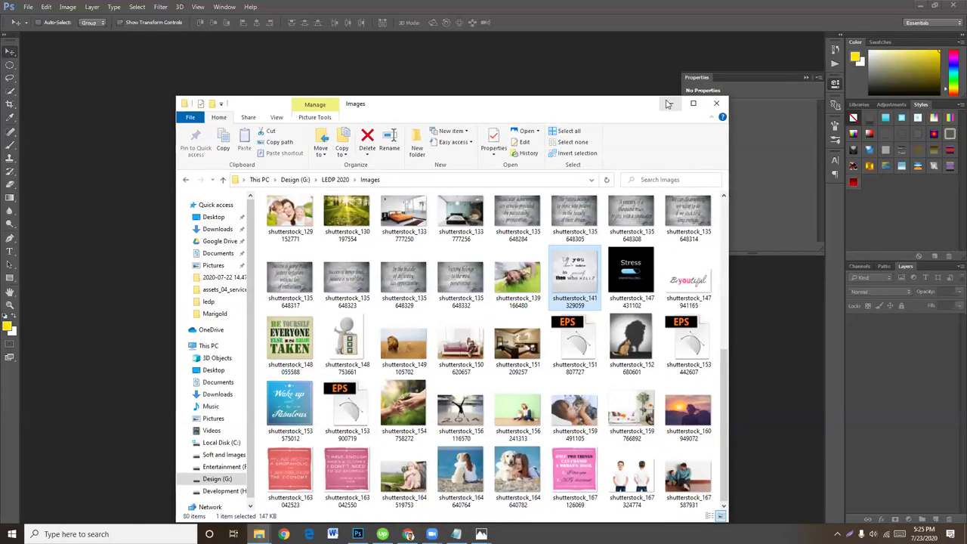
Step: Close the Marigold folder window, move the Images window right, and select shutterstock_130197554
left_click(679, 98)
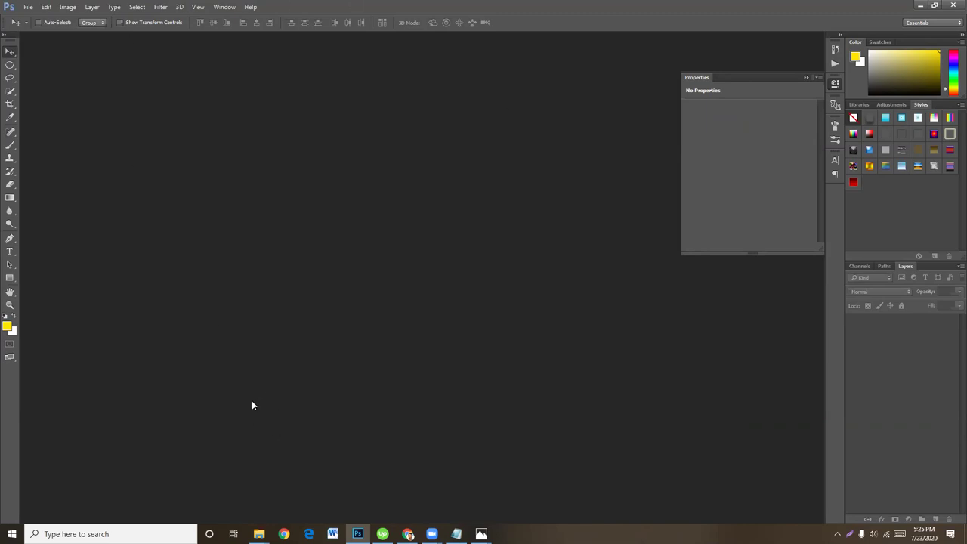
mouse_move(258, 534)
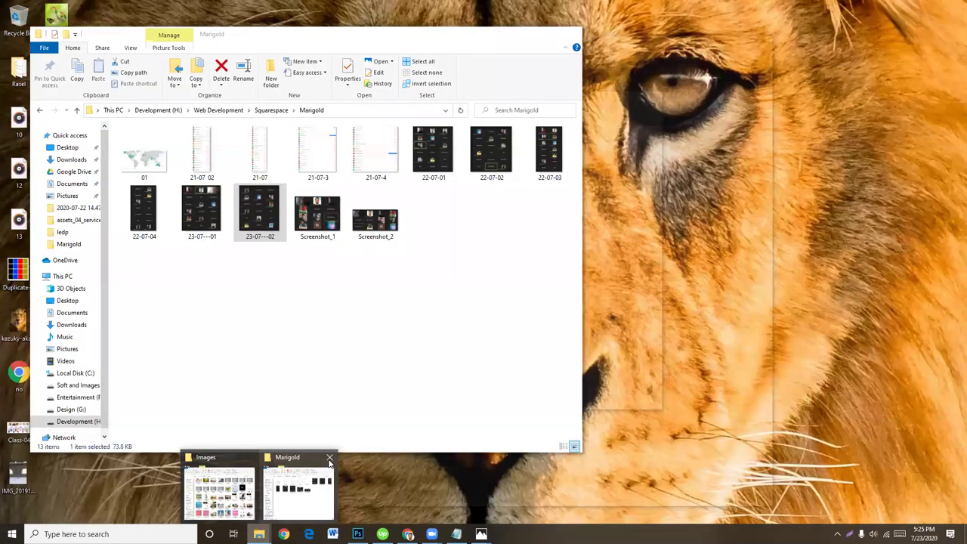
left_click(330, 459)
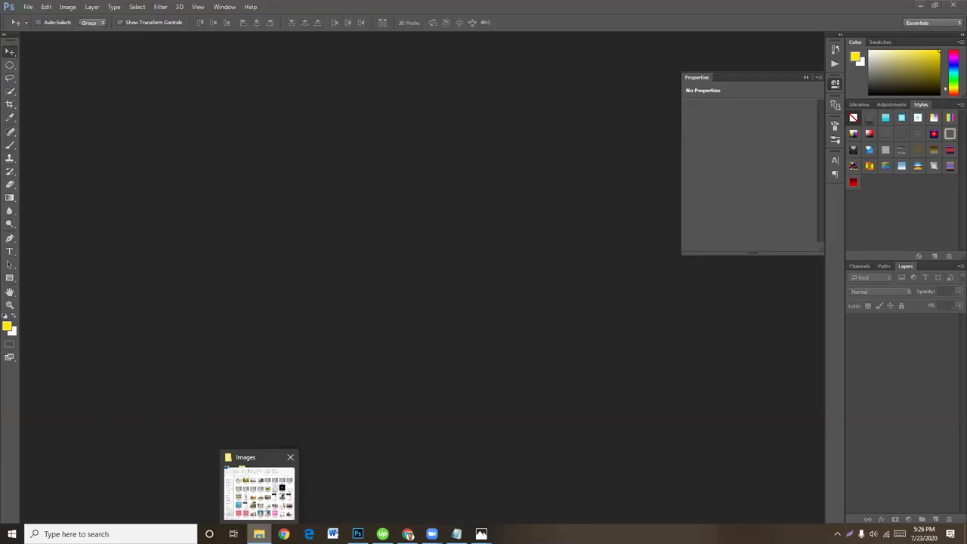
left_click(267, 491)
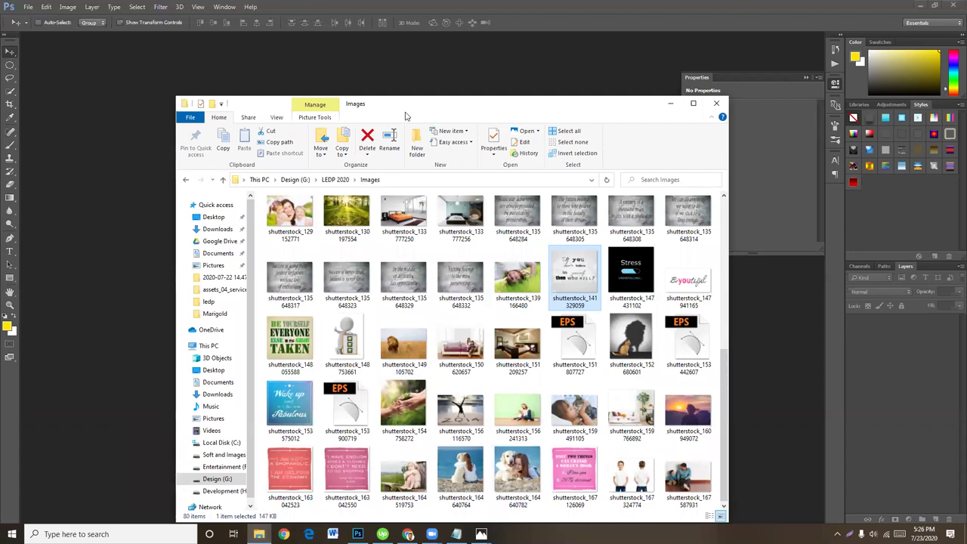
left_click_drag(405, 115, 572, 113)
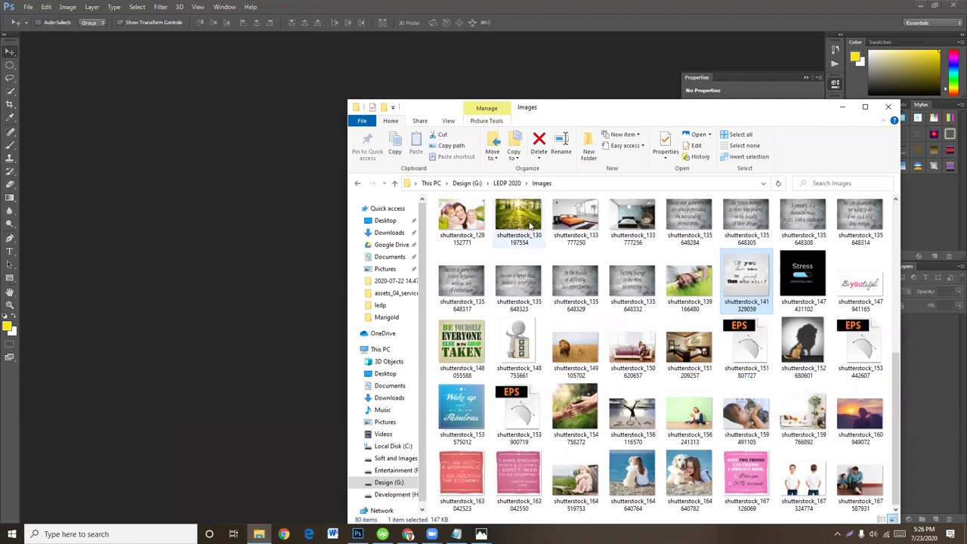
left_click(529, 224)
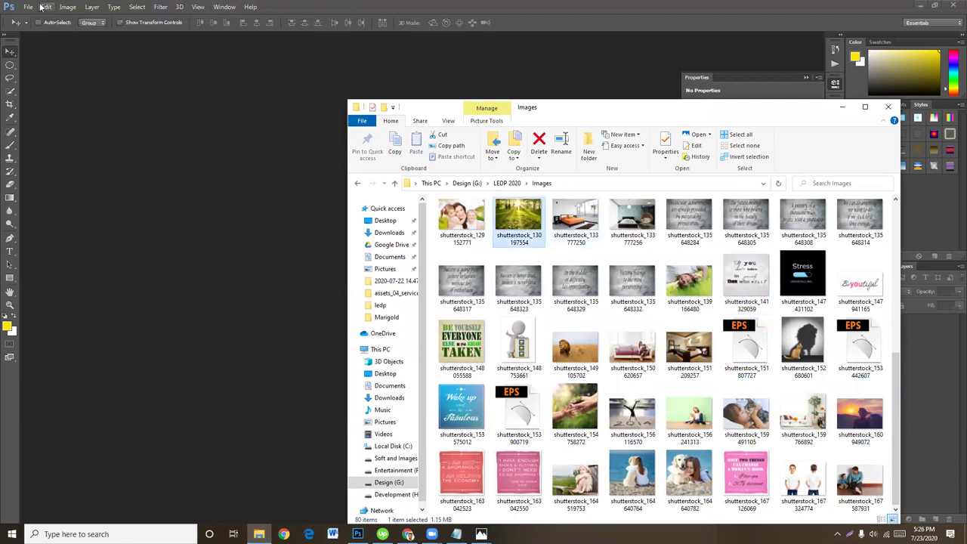
Step: Create a new blank document named IMAGE
left_click(28, 7)
left_click(381, 142)
key("ctrl+n")
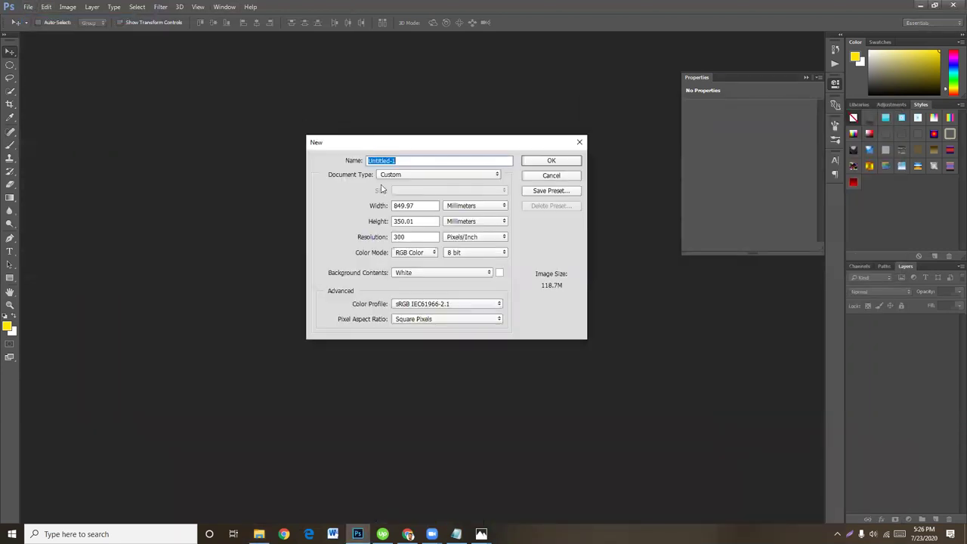
type("IMAGE")
left_click(552, 161)
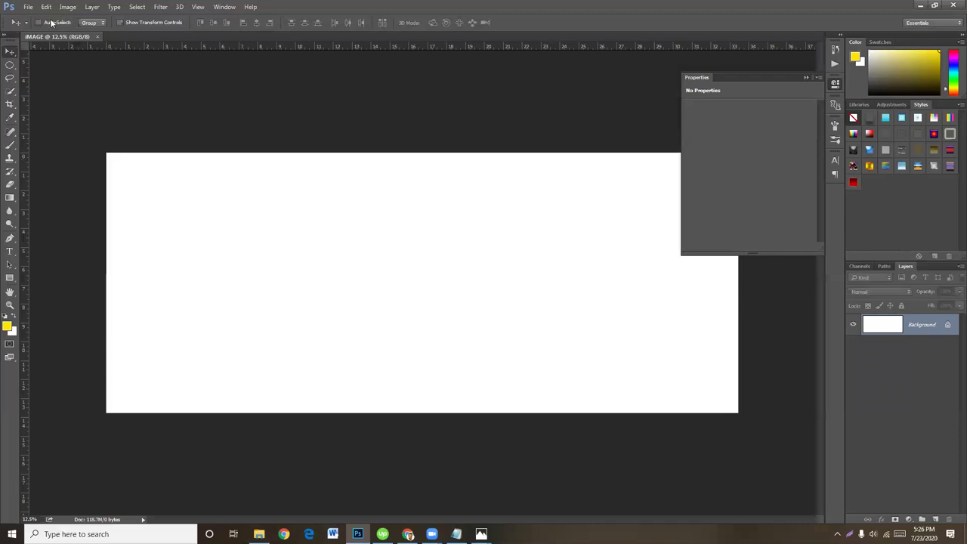
Step: Create a second blank document at A4 size using the International Paper preset
left_click(26, 6)
left_click(30, 15)
left_click(422, 176)
left_click(400, 207)
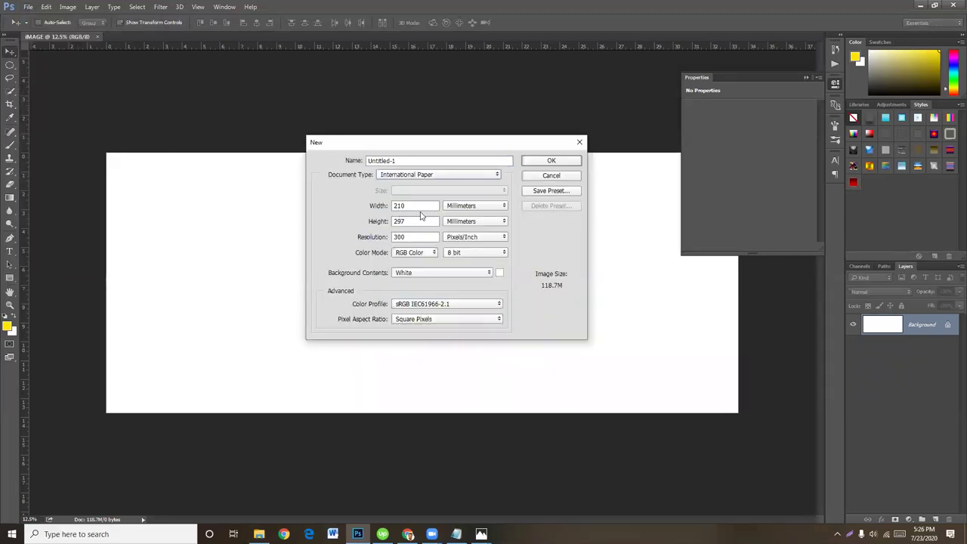
left_click(554, 163)
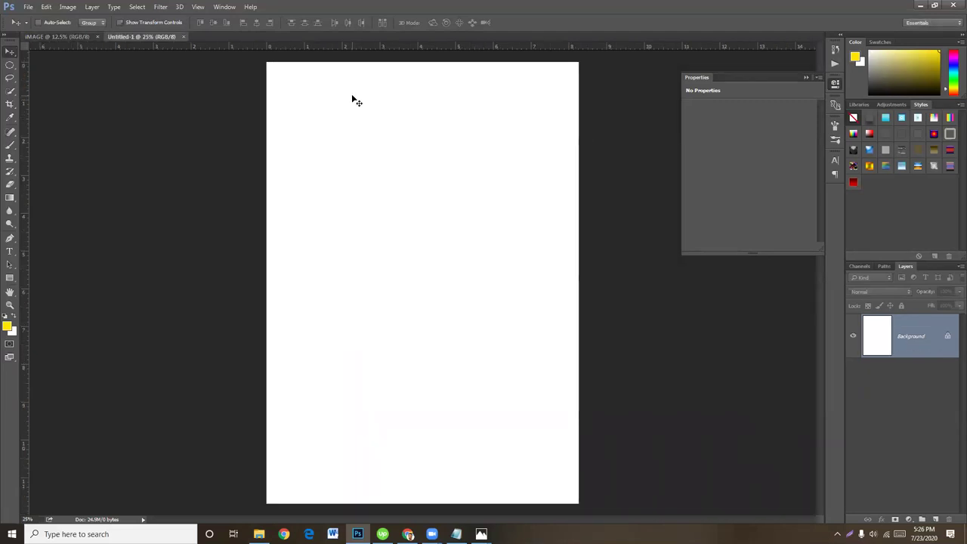
Step: Place the forest photo shutterstock_130197554 onto the A4 page and commit it
left_click(259, 535)
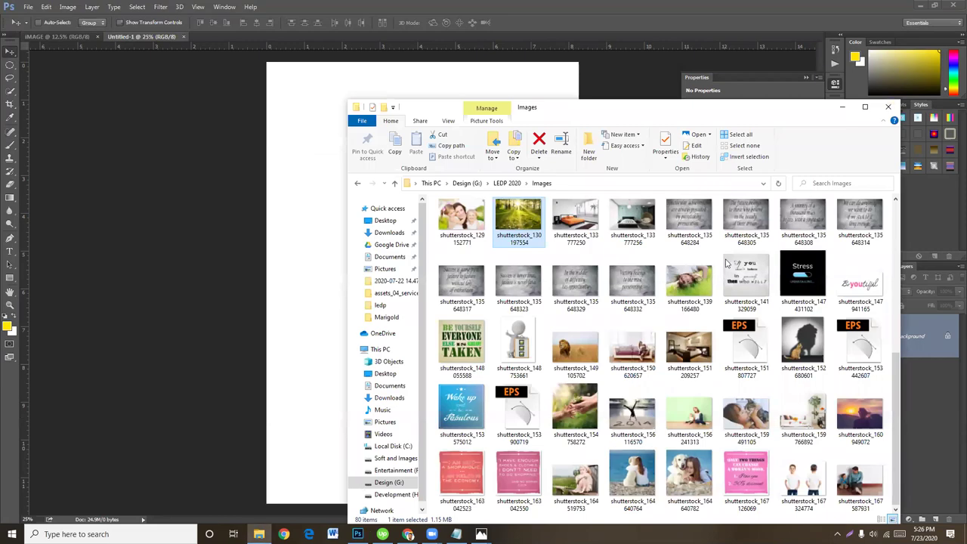
left_click_drag(635, 115, 849, 144)
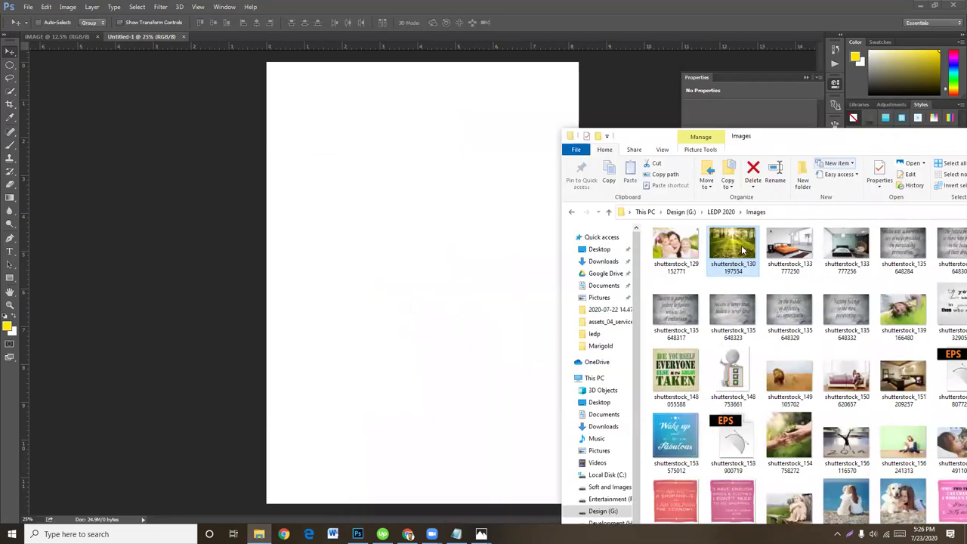
left_click_drag(742, 251, 436, 194)
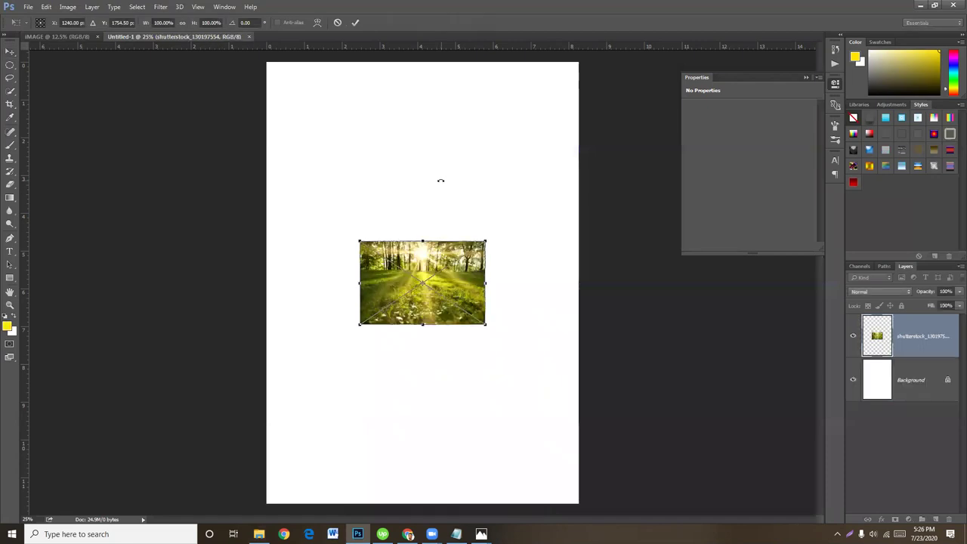
key("Return")
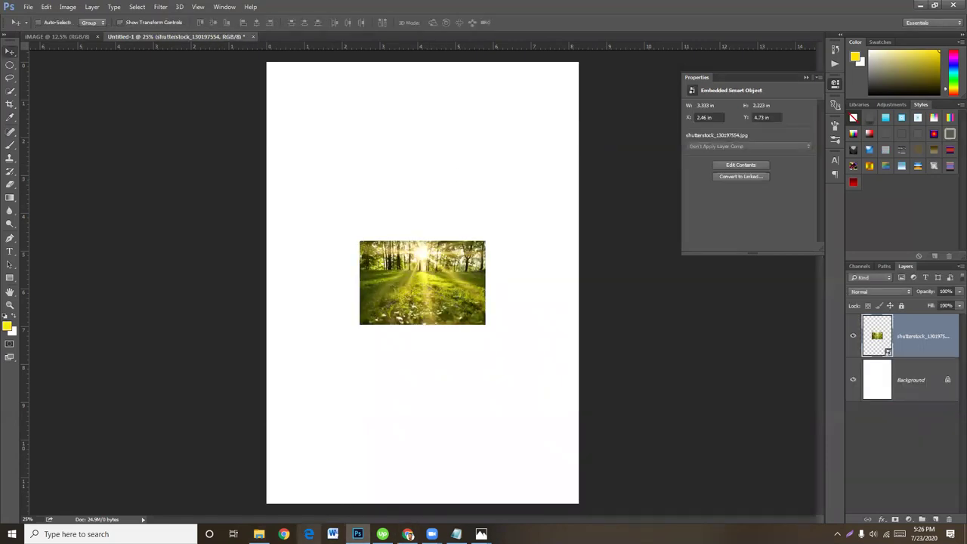
key("alt+Tab")
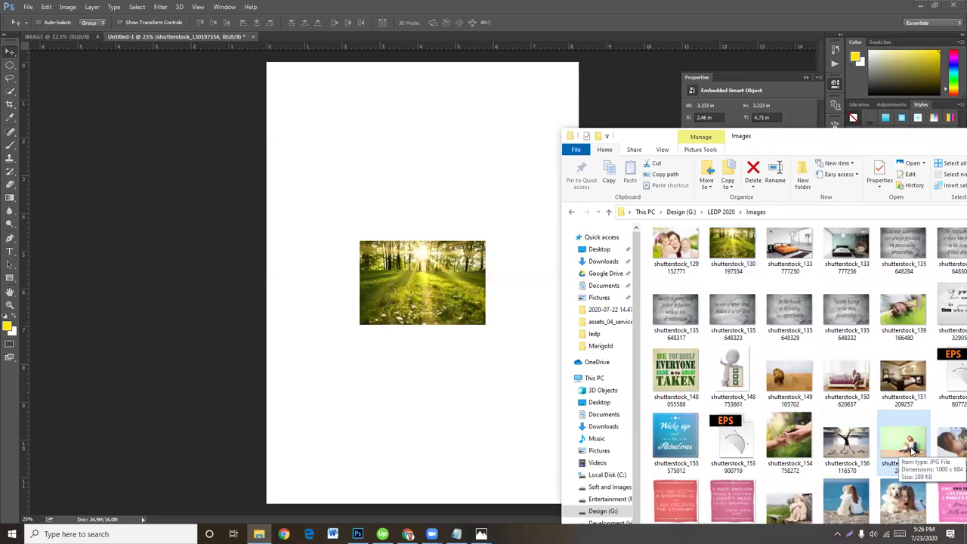
Step: Select shutterstock_129152771 in Explorer, snap the window right, and commit the placement in Photoshop
left_click(912, 451)
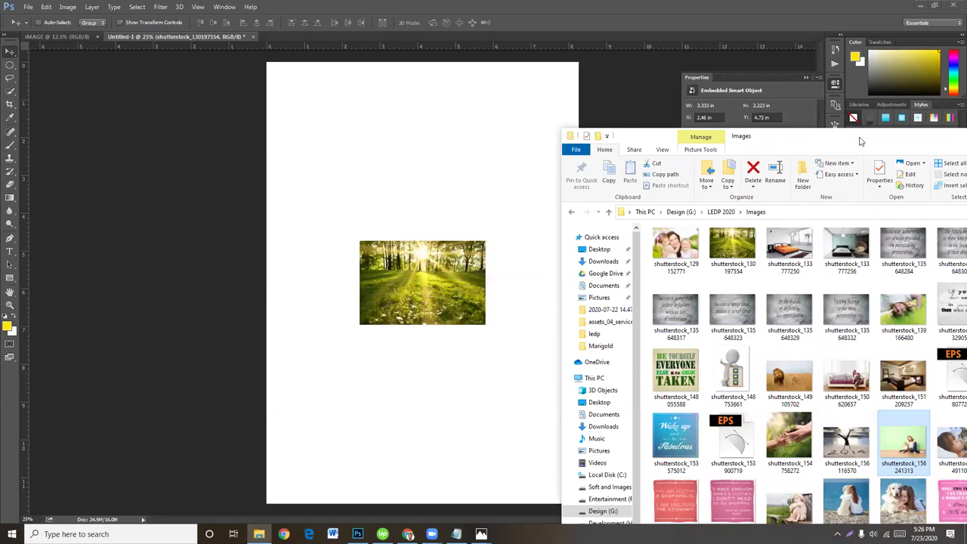
left_click_drag(860, 141, 668, 40)
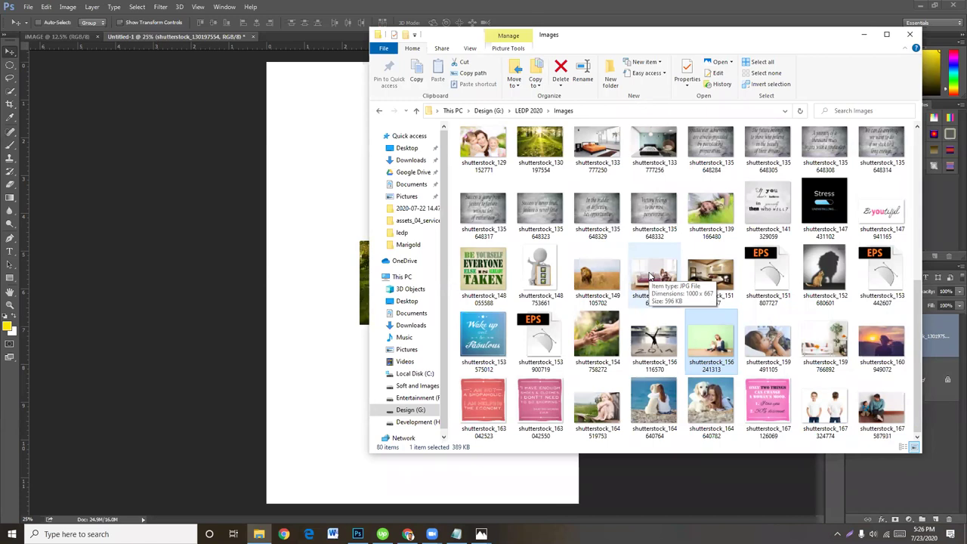
left_click(650, 276)
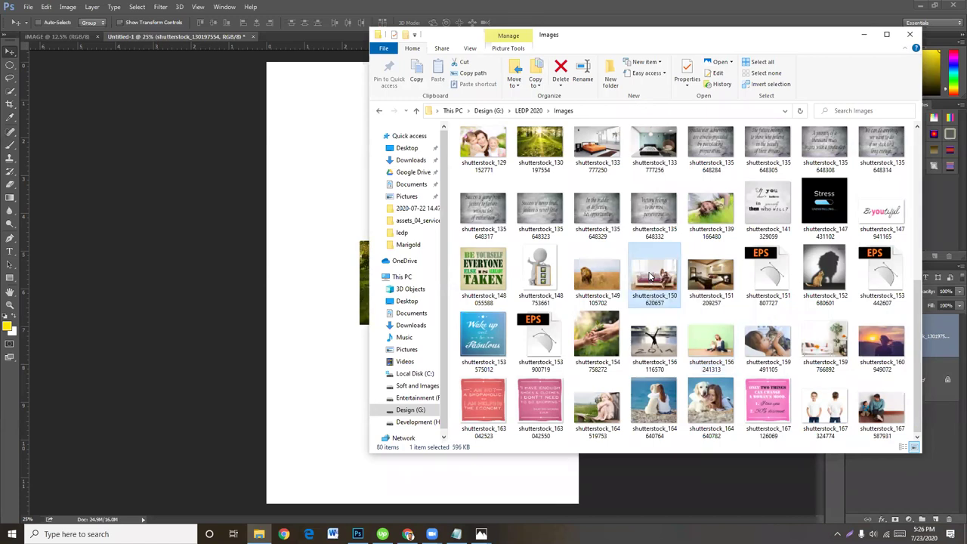
left_click(491, 159)
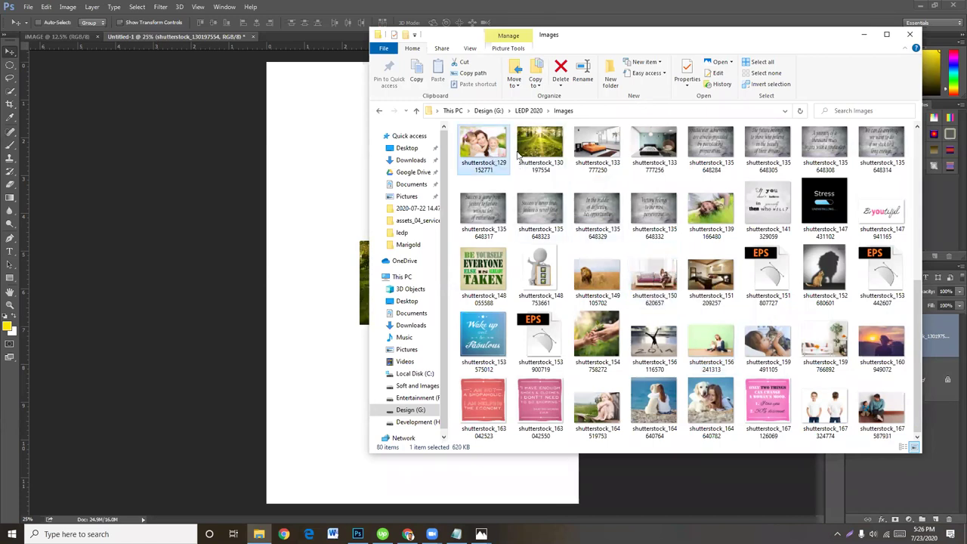
left_click_drag(626, 43, 966, 189)
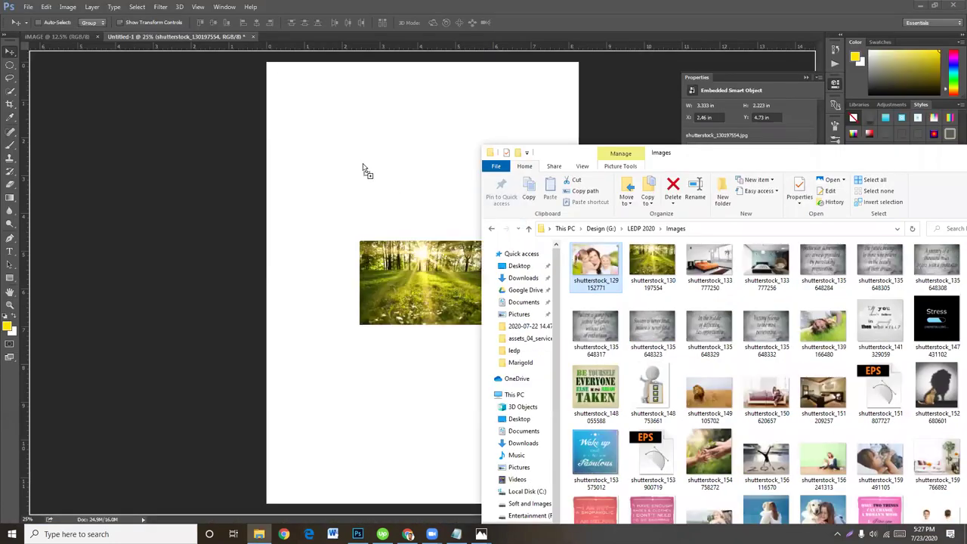
left_click(370, 168)
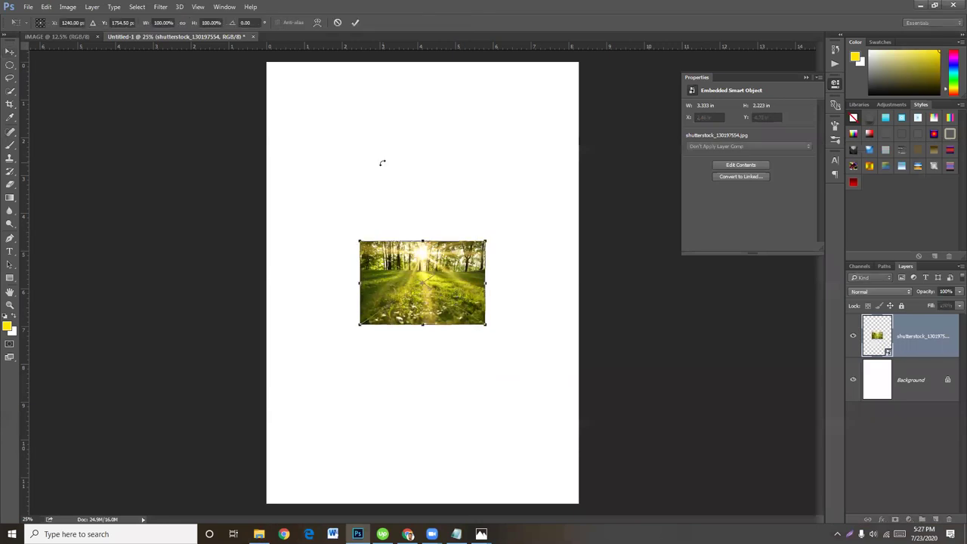
key("Return")
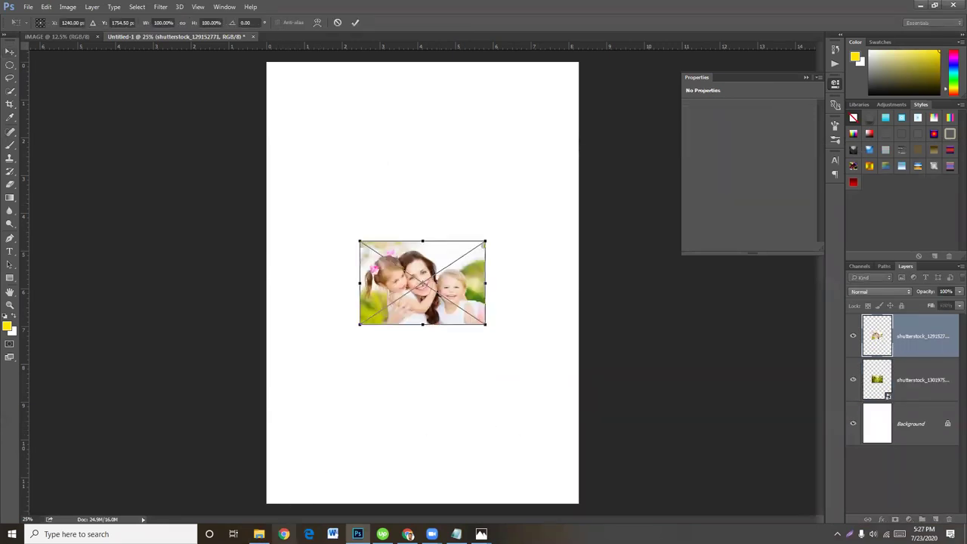
Step: Open the Images folder on the Soft and Images (E:) drive
left_click(258, 534)
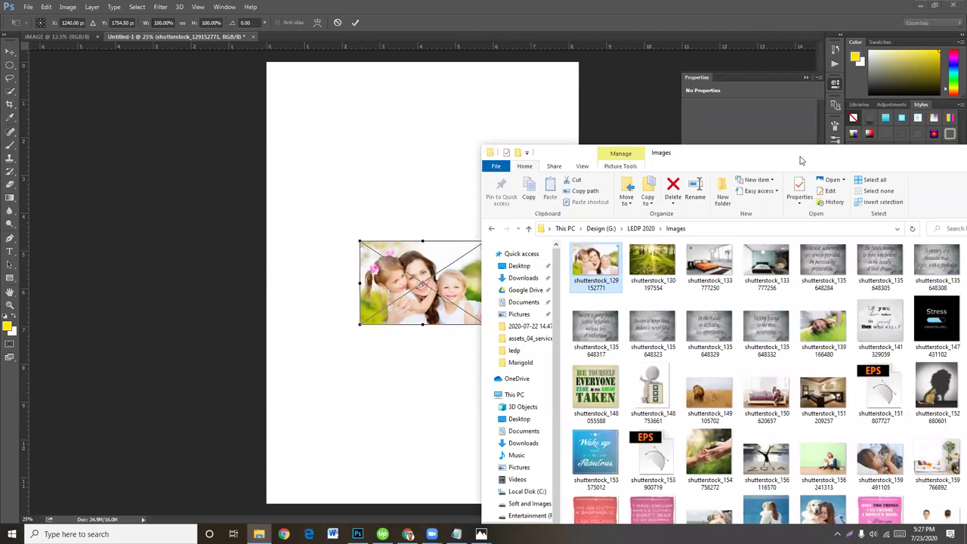
left_click_drag(802, 161, 734, 89)
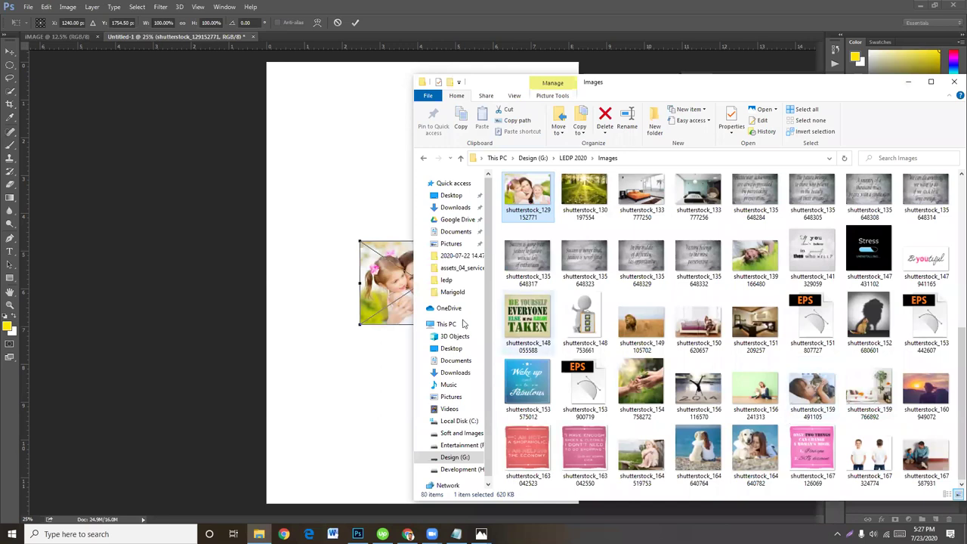
left_click(461, 435)
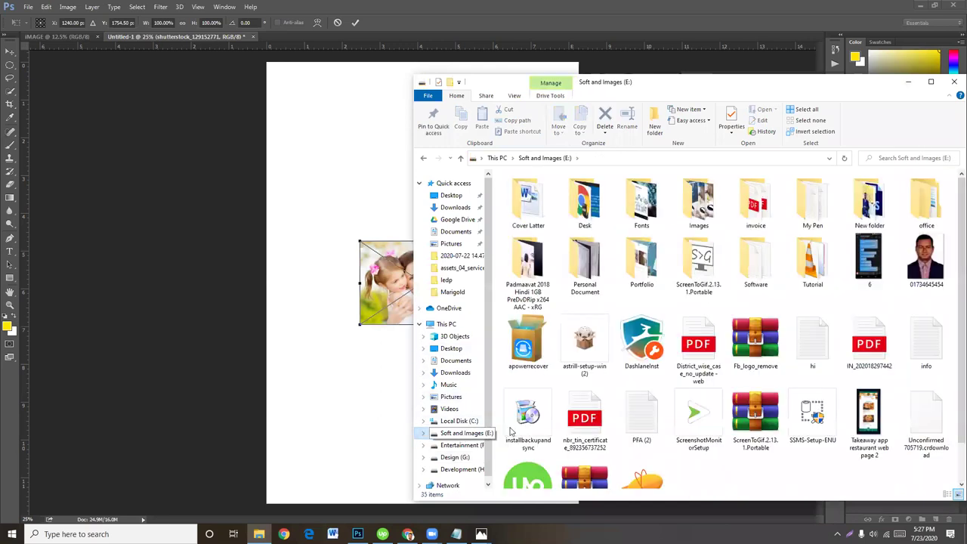
double_click(699, 203)
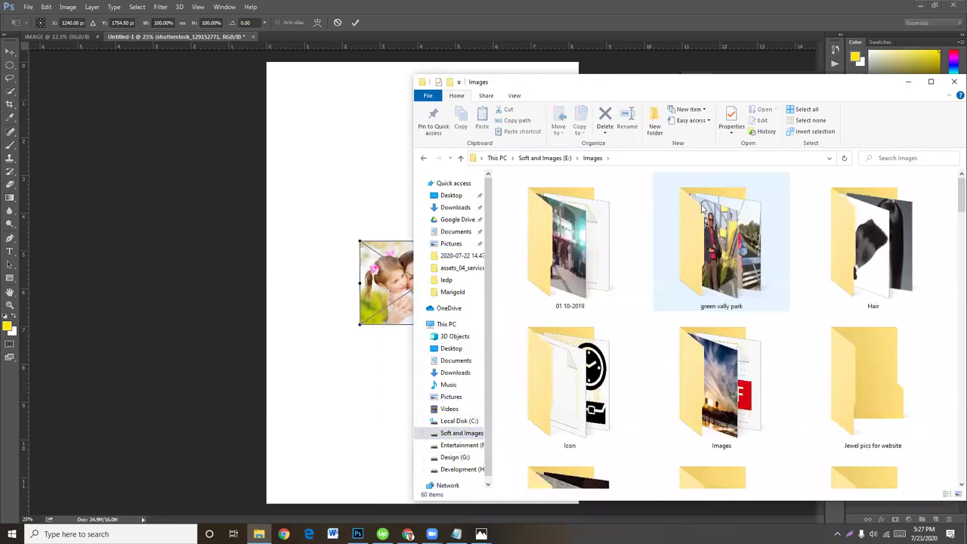
Step: Navigate through Shutter stock Images into the Family Moments folder
left_click(424, 433)
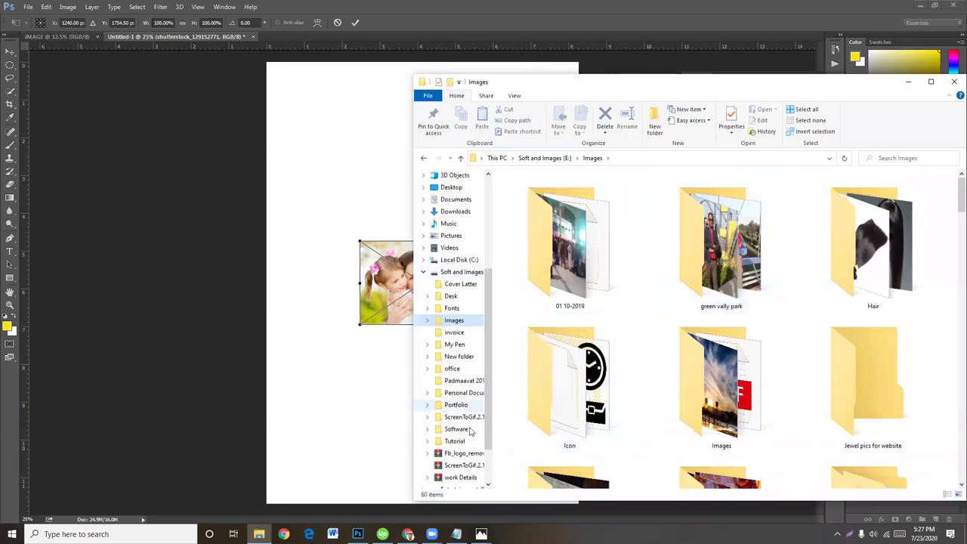
scroll(457, 310, "down", 1)
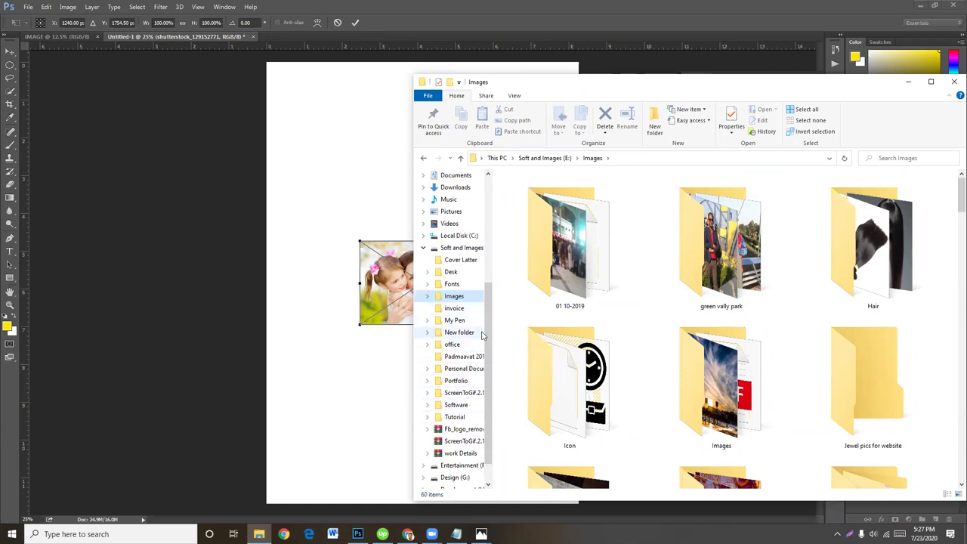
left_click_drag(486, 332, 486, 341)
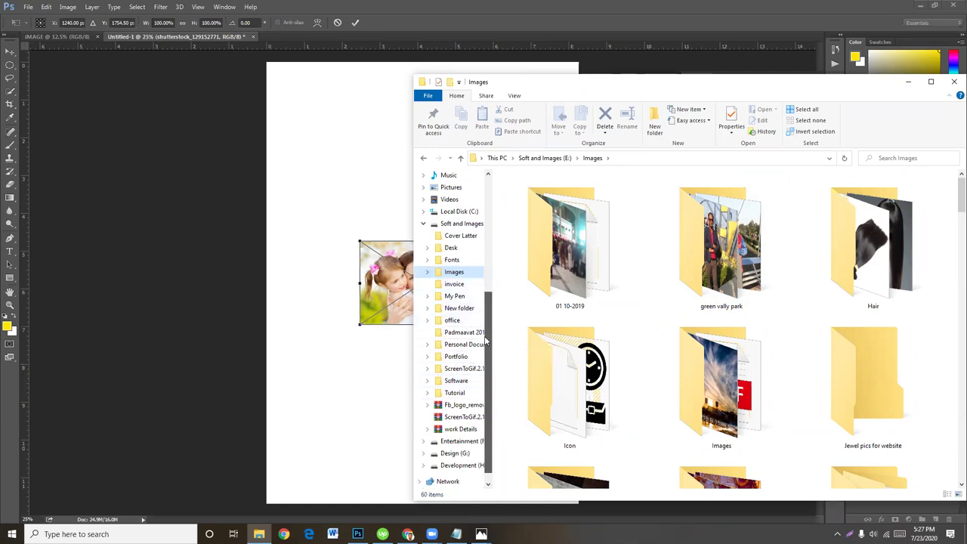
scroll(486, 341, "up", 1)
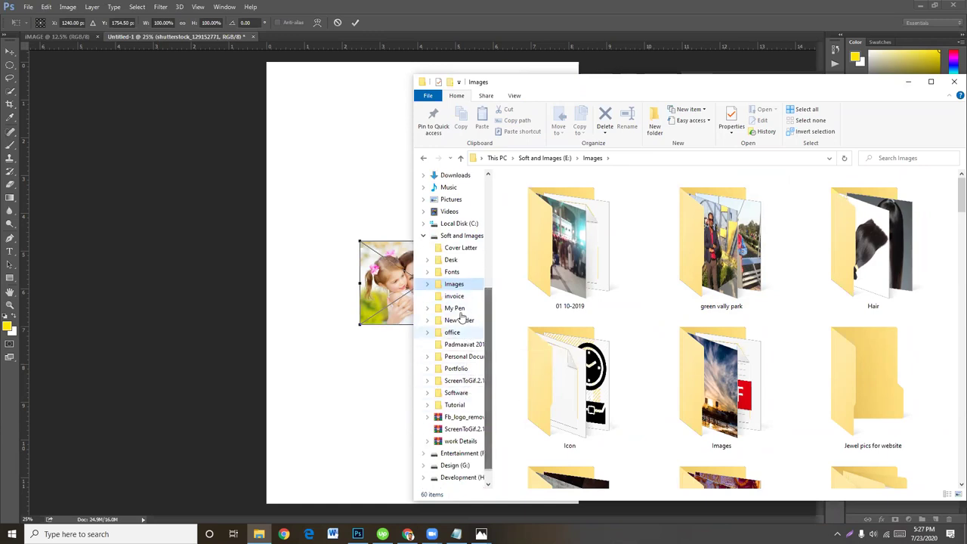
left_click(429, 286)
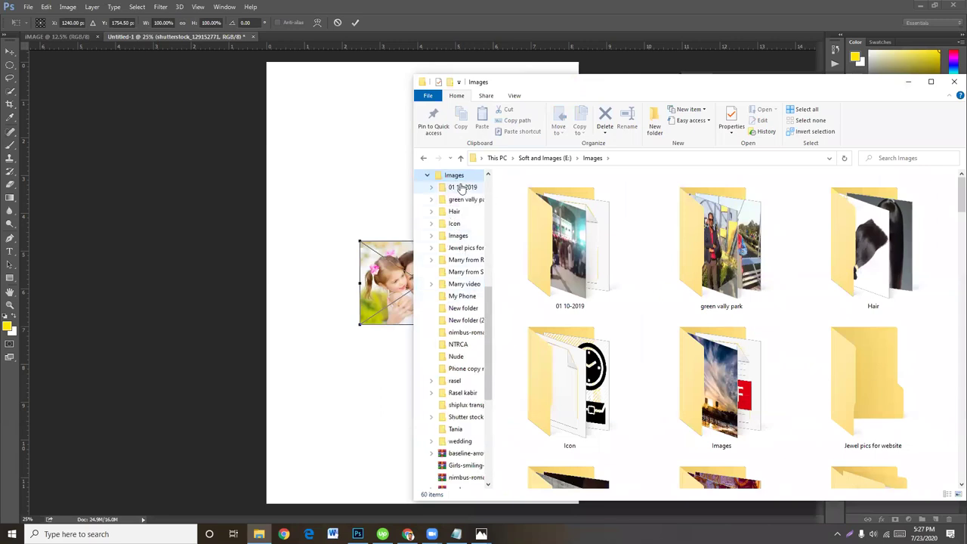
left_click(461, 421)
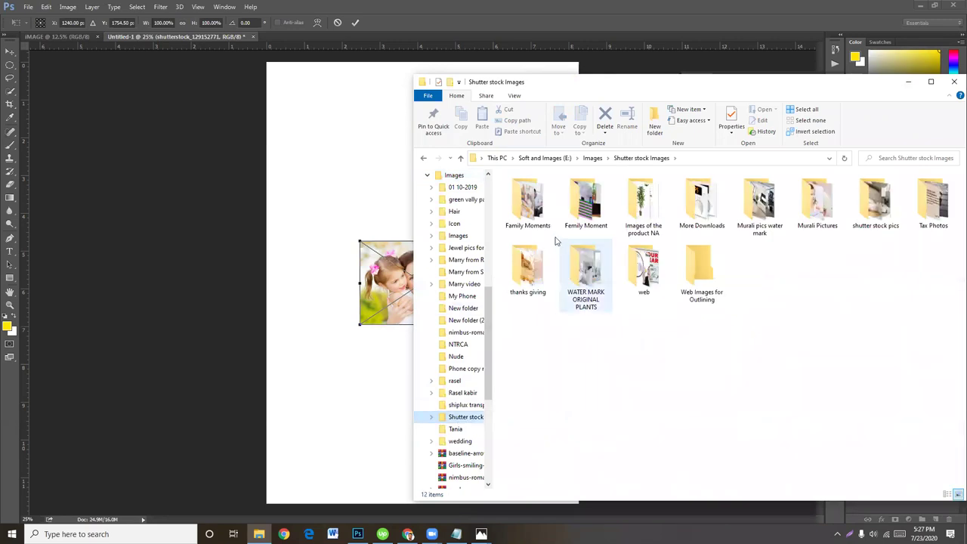
double_click(527, 203)
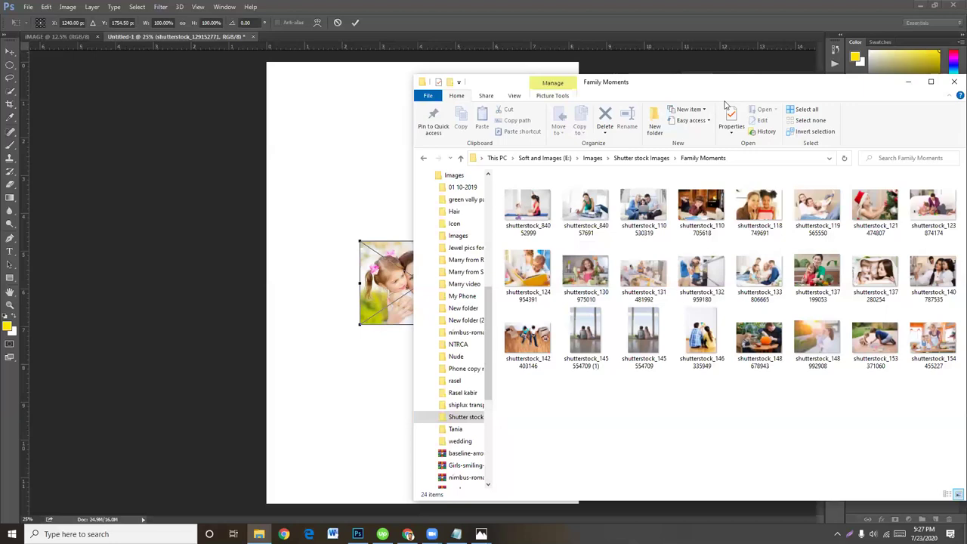
Step: Move the mother-and-children photo up the page and commit it above the forest photo
left_click_drag(724, 104, 943, 230)
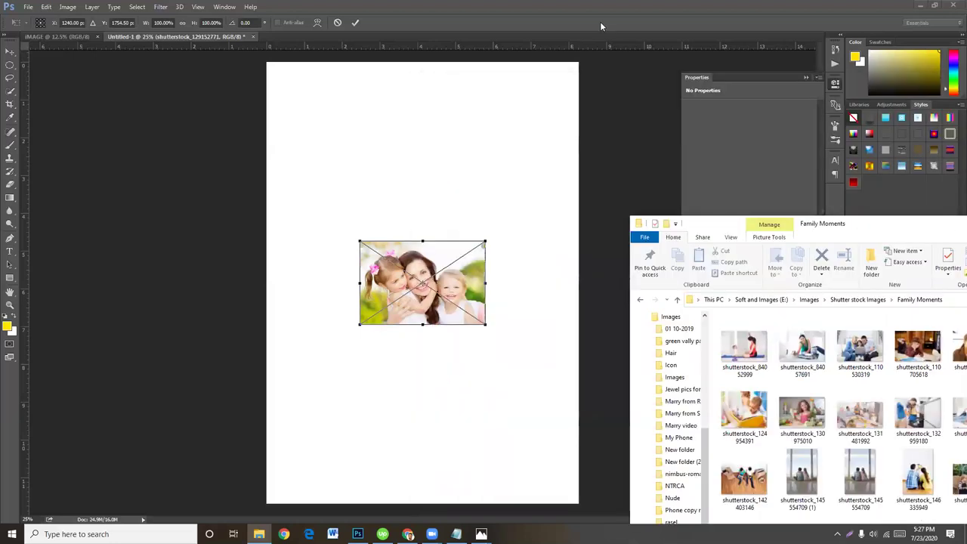
mouse_move(444, 302)
left_mouse_down()
mouse_move(454, 261)
mouse_move(423, 224)
mouse_move(436, 189)
left_mouse_up()
key("Return")
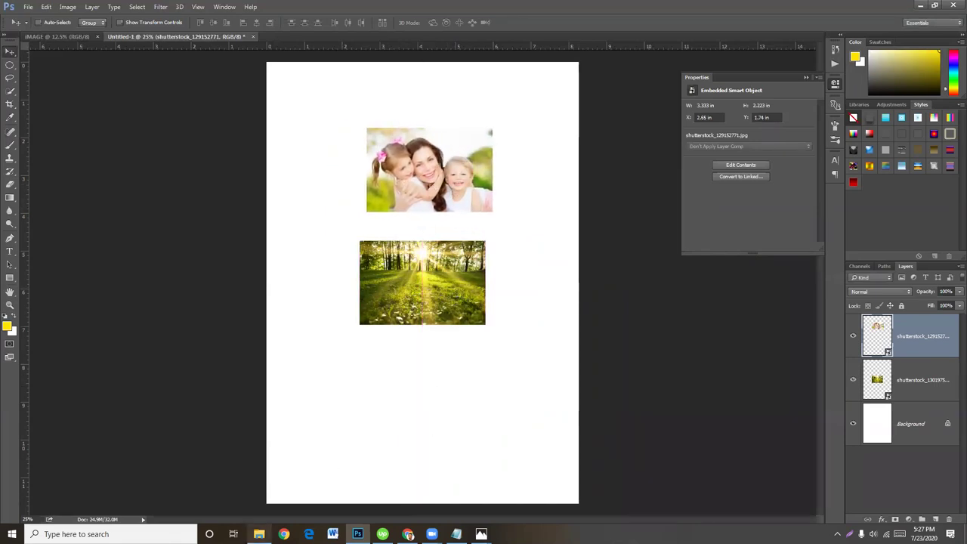
left_click(258, 534)
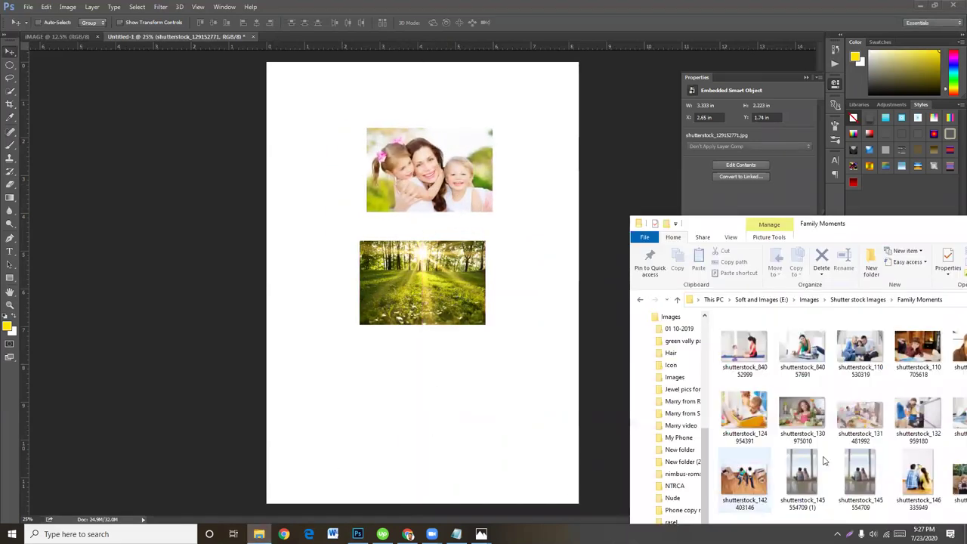
left_click(860, 354)
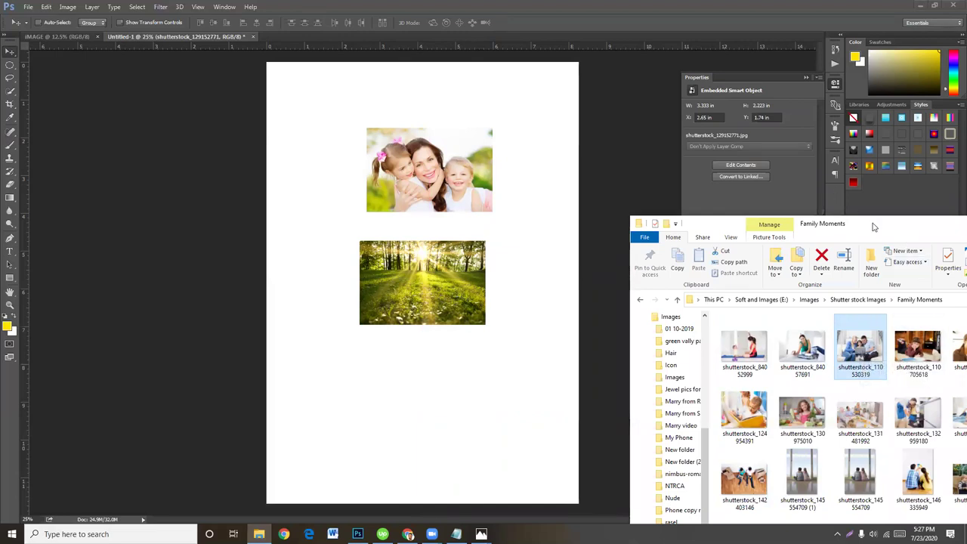
Step: Go to Shutter stock Images > Femily Moment > Feb 28 25 Images and select the couple-on-the-sofa photo
left_click_drag(859, 223, 799, 101)
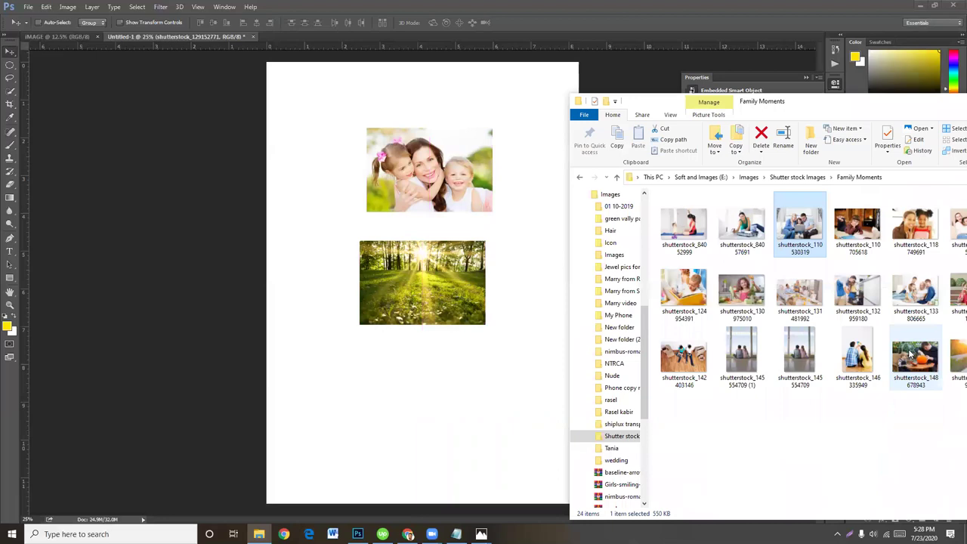
mouse_move(616, 438)
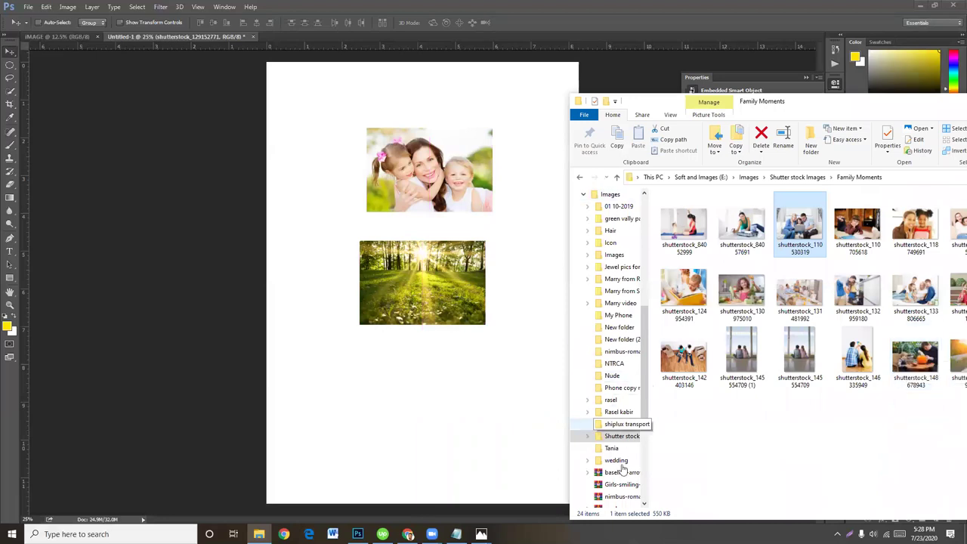
left_click(597, 437)
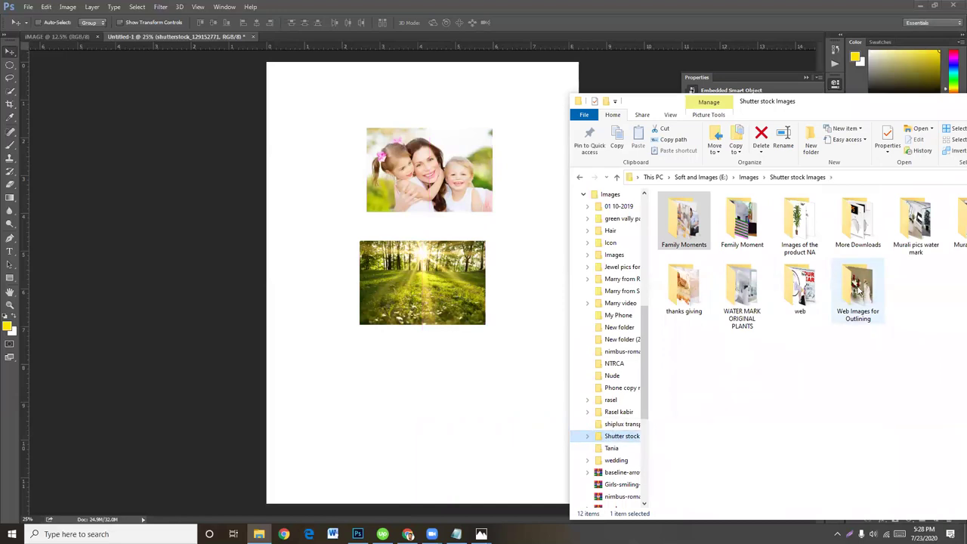
double_click(748, 227)
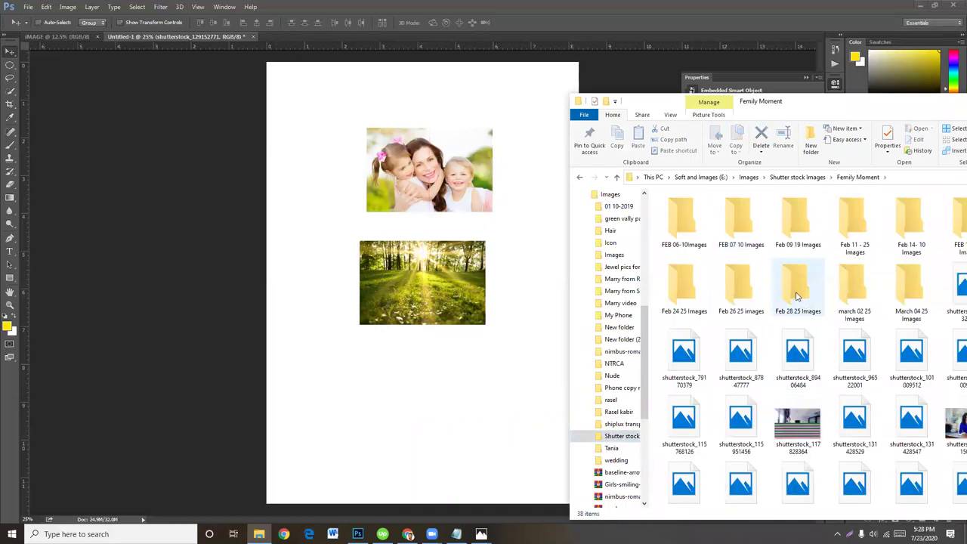
double_click(799, 293)
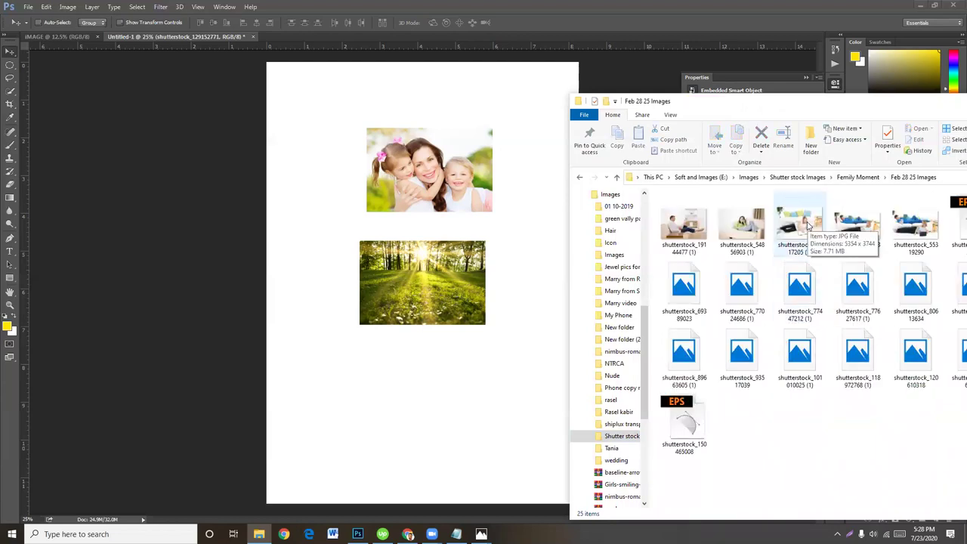
left_click(803, 226)
left_click(856, 230)
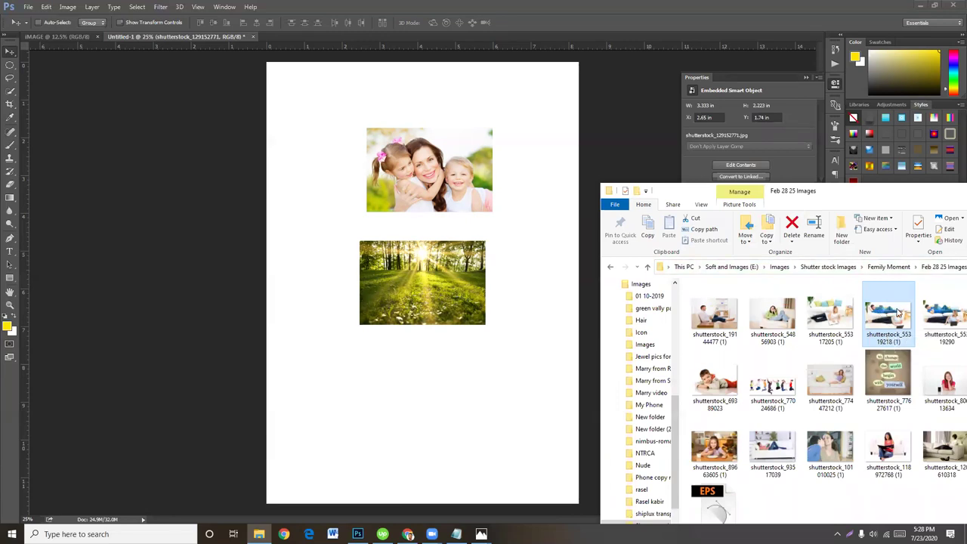
Step: Place the couple-on-the-sofa photo across the page width and commit it
left_click_drag(887, 318, 359, 132)
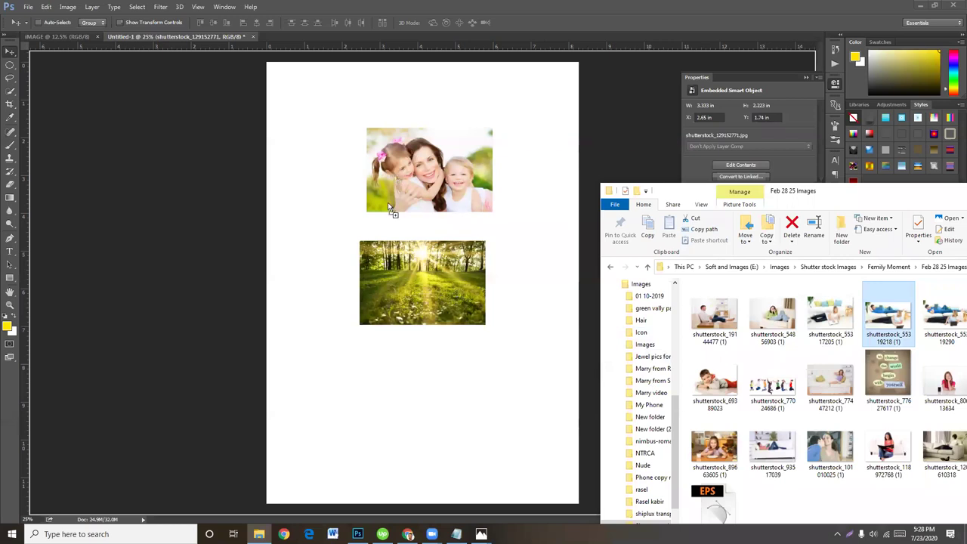
left_click_drag(359, 133, 359, 200)
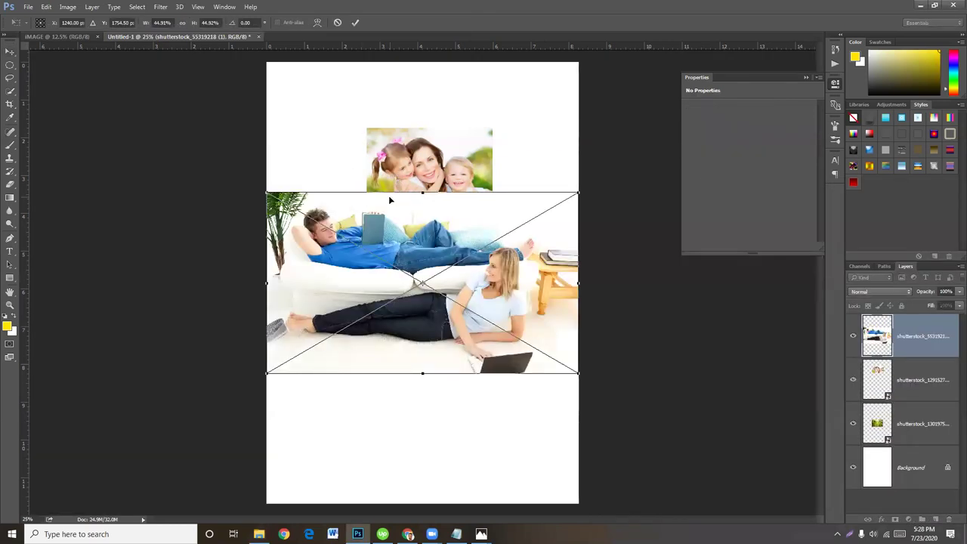
key("Return")
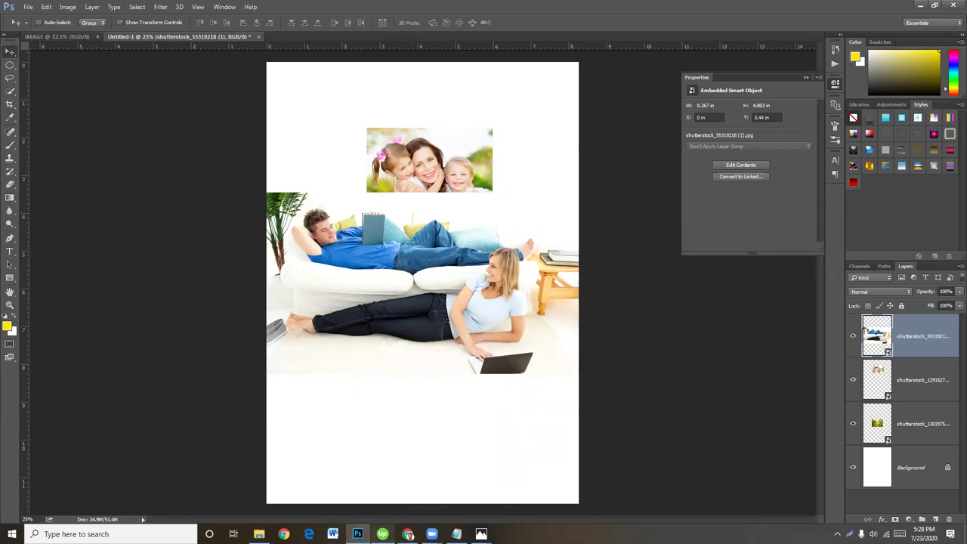
Step: Zoom and pan around the couple photo to inspect the woman, jeans and man
key("ctrl+plus")
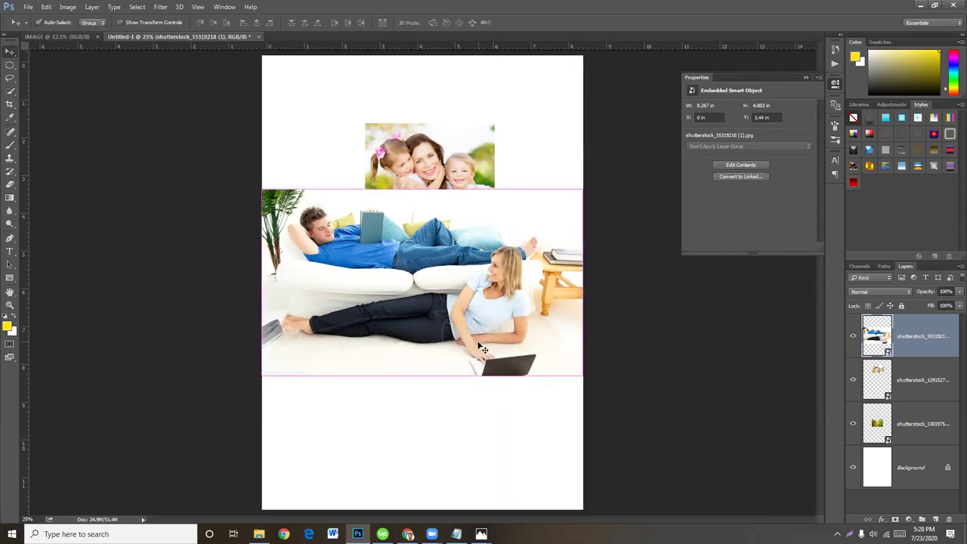
key("ctrl+plus")
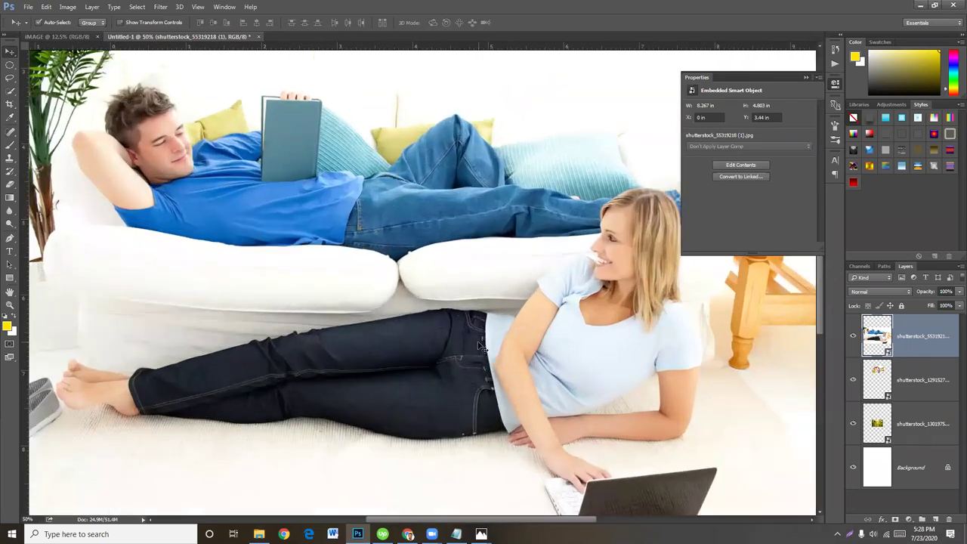
key("ctrl+plus")
key("ctrl+plus")
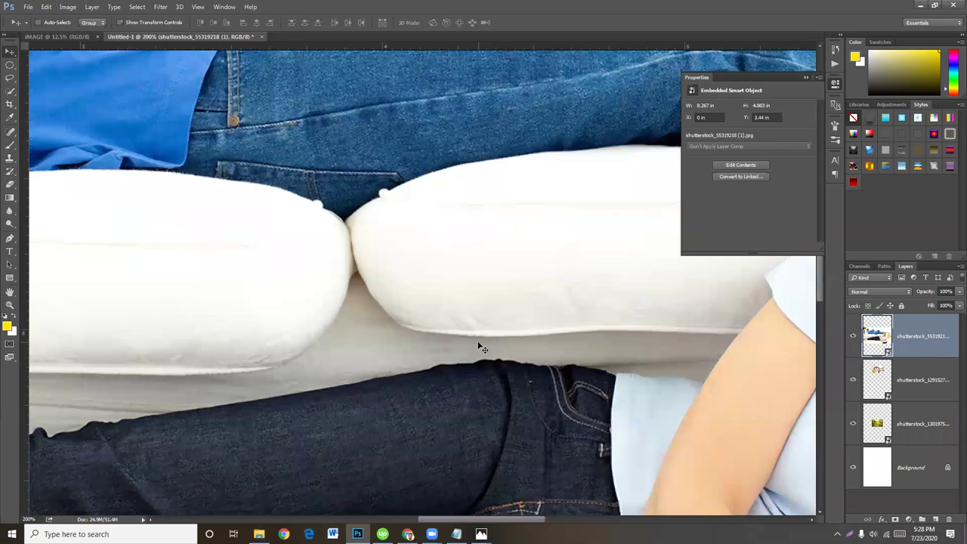
scroll(344, 233, "up", 5)
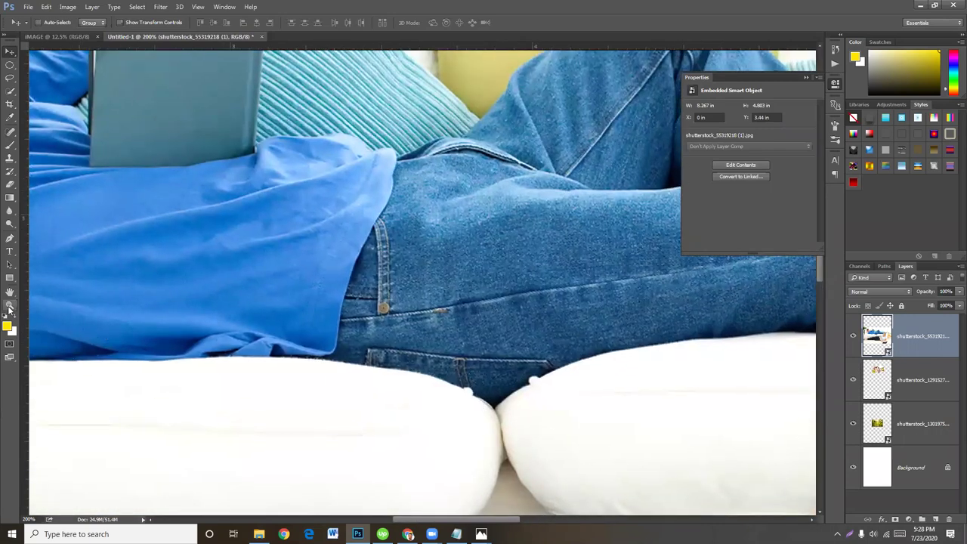
double_click(10, 304)
double_click(9, 295)
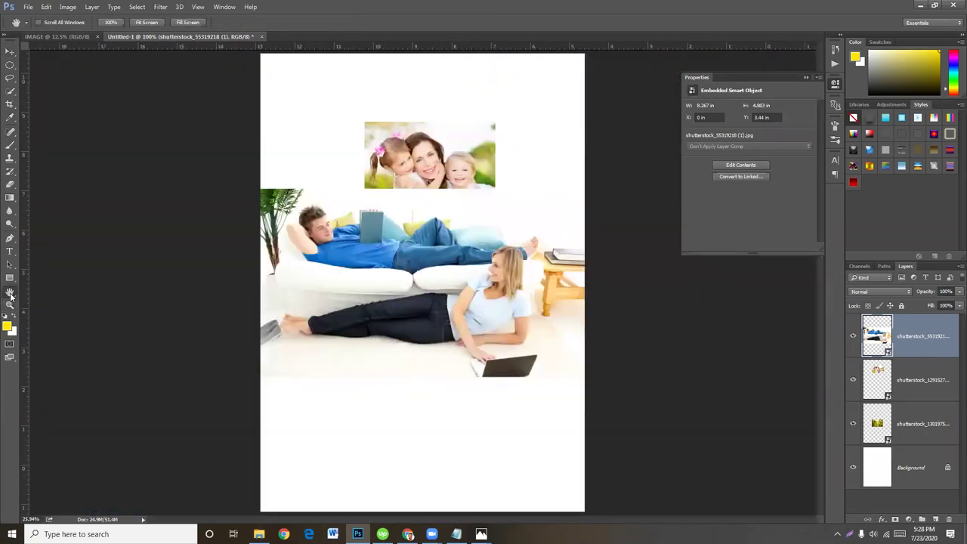
double_click(10, 304)
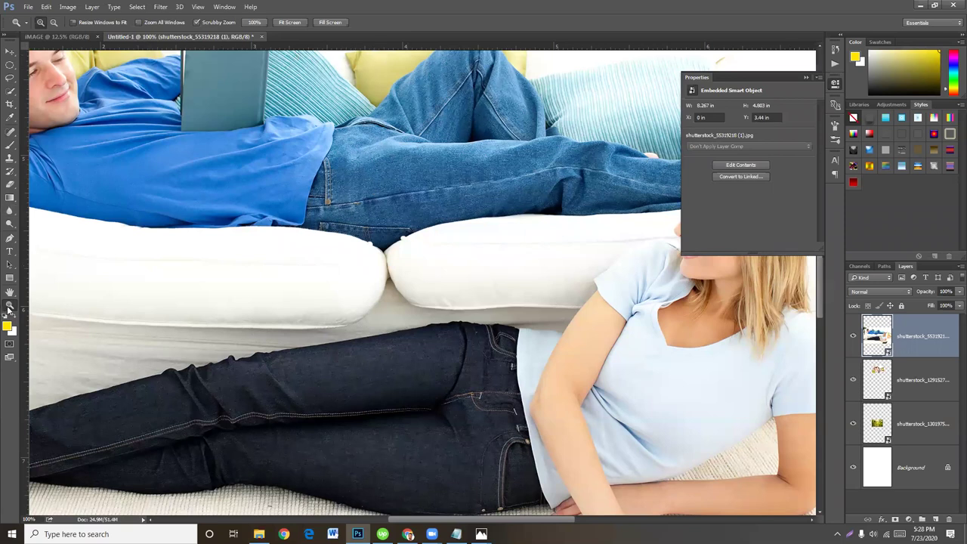
left_click_drag(276, 203, 394, 297)
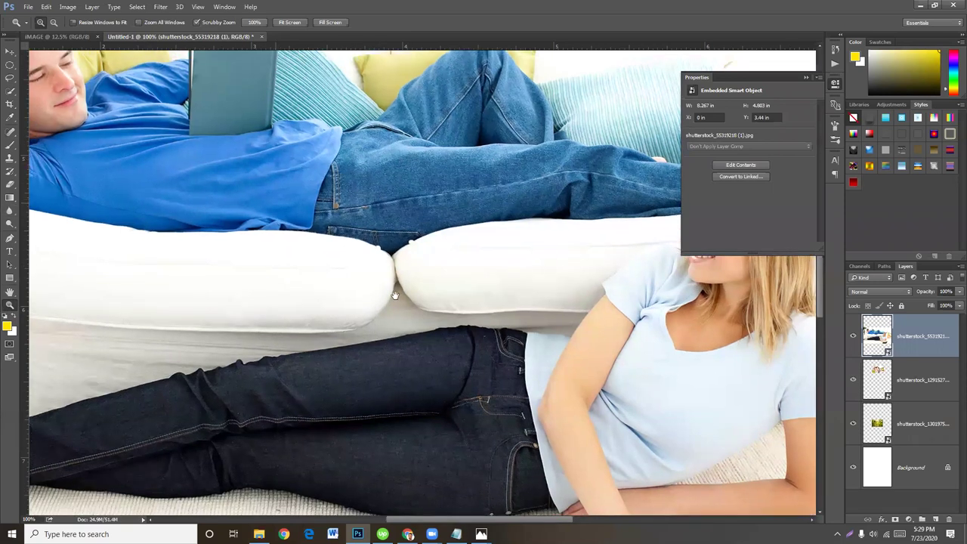
left_click_drag(394, 283, 395, 283)
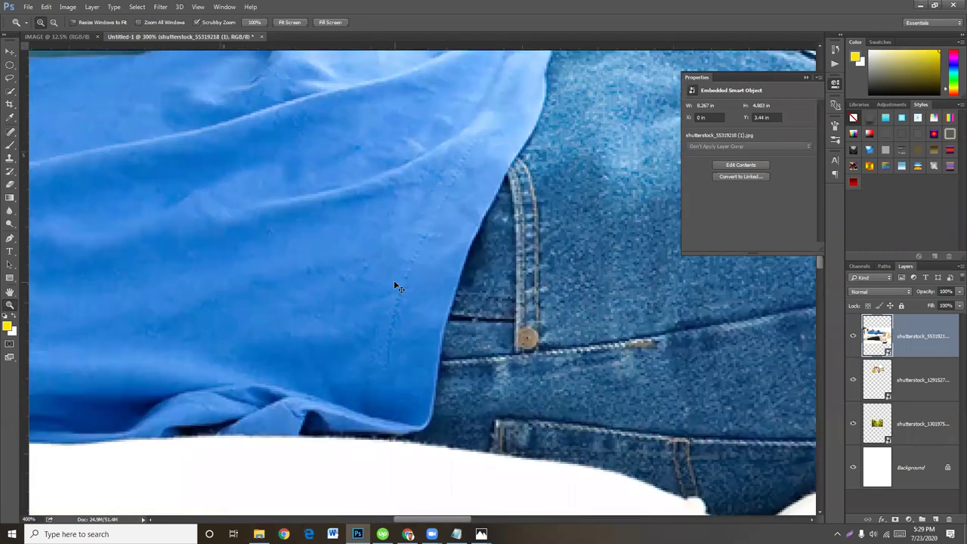
left_click(395, 284, "alt")
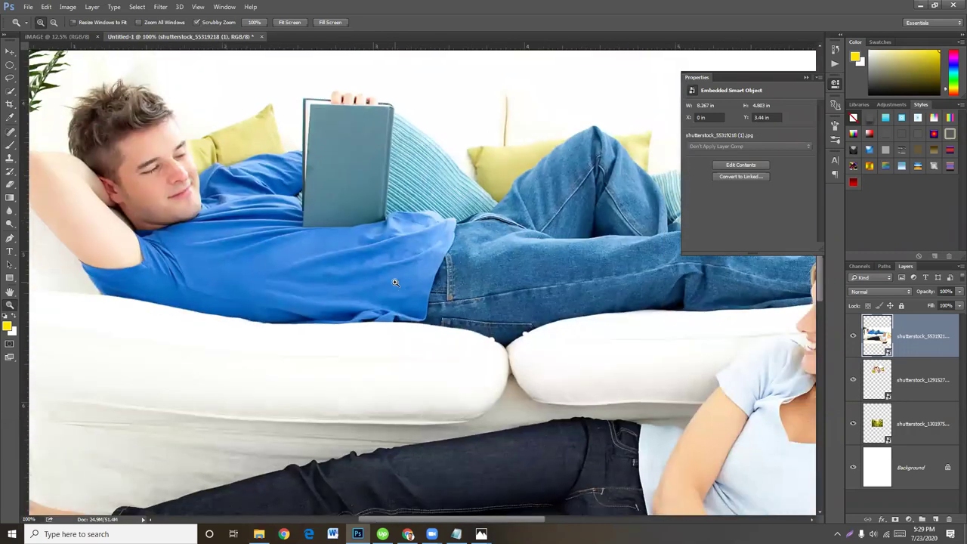
left_click(68, 7)
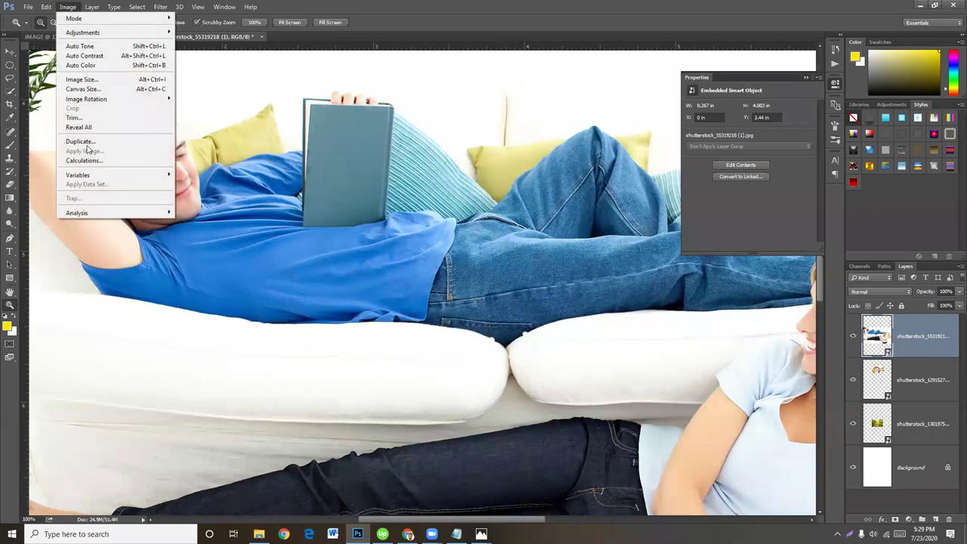
left_click(81, 79)
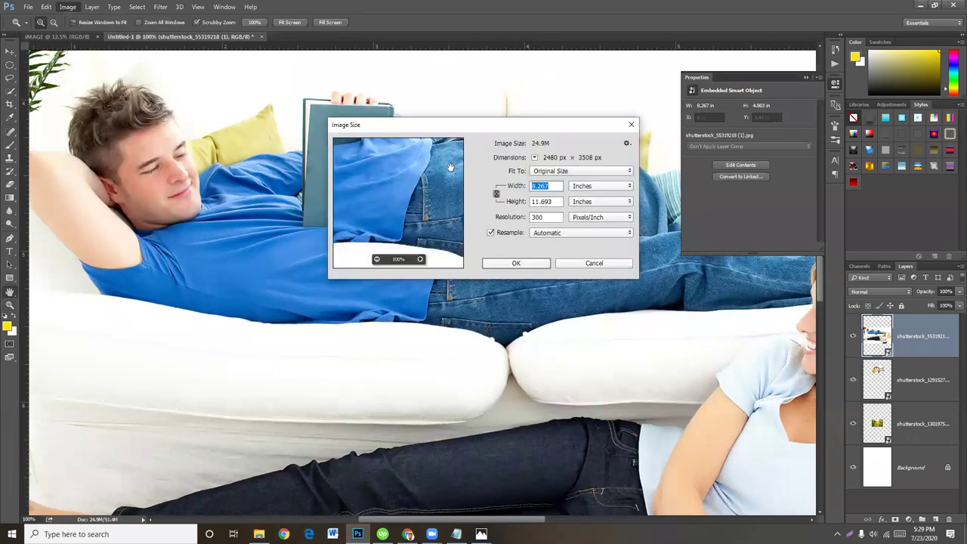
left_click(603, 186)
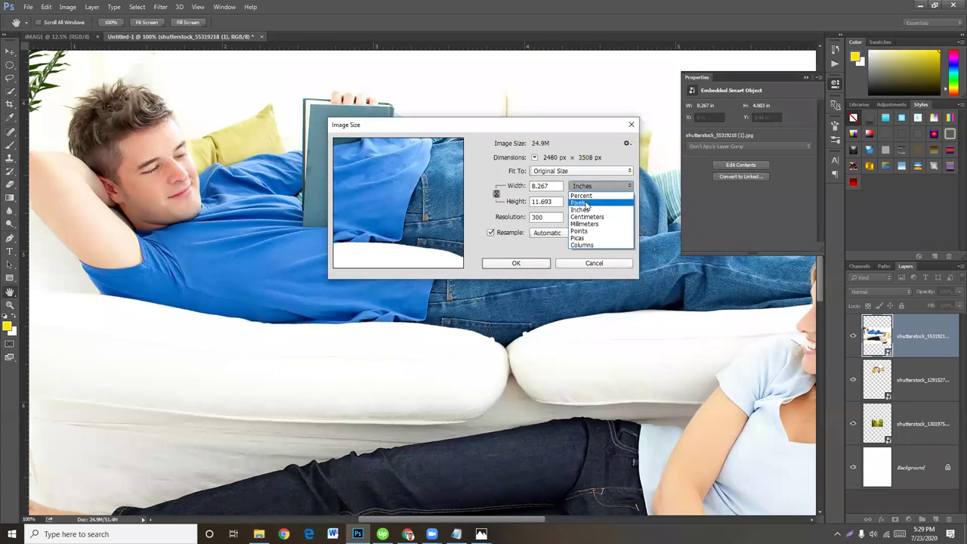
left_click(589, 202)
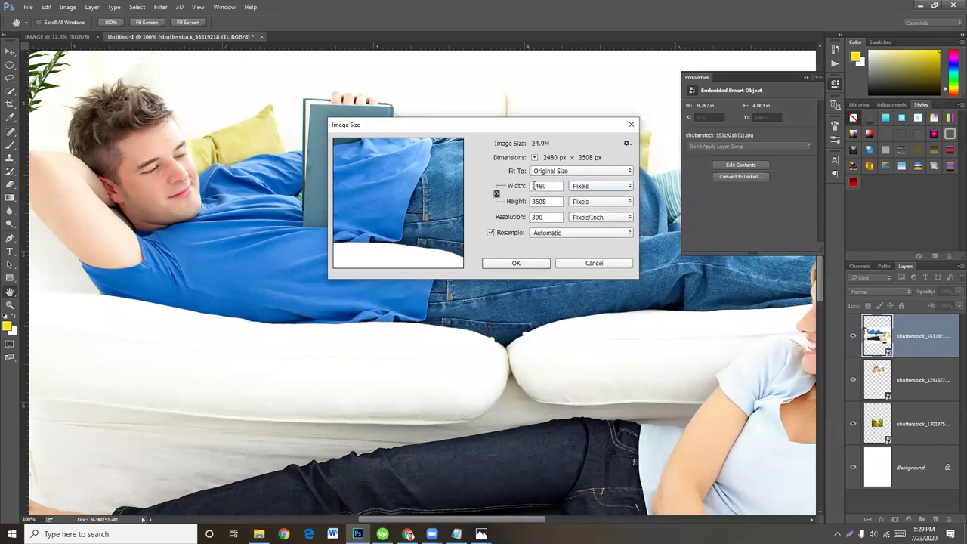
left_click_drag(532, 186, 545, 186)
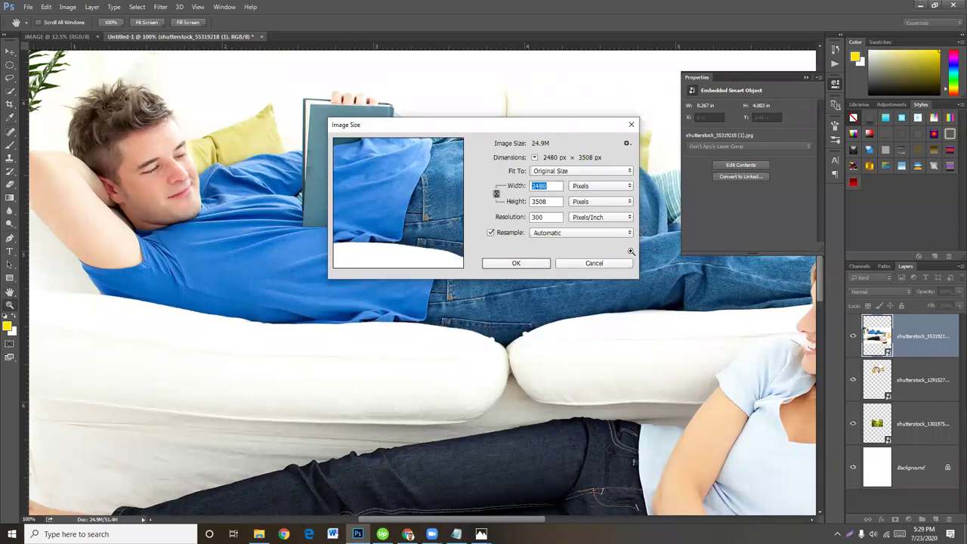
key("Escape")
Step: Open shutterstock_55319218 (1).jpg from Explorer as its own separate Photoshop document
left_click(259, 535)
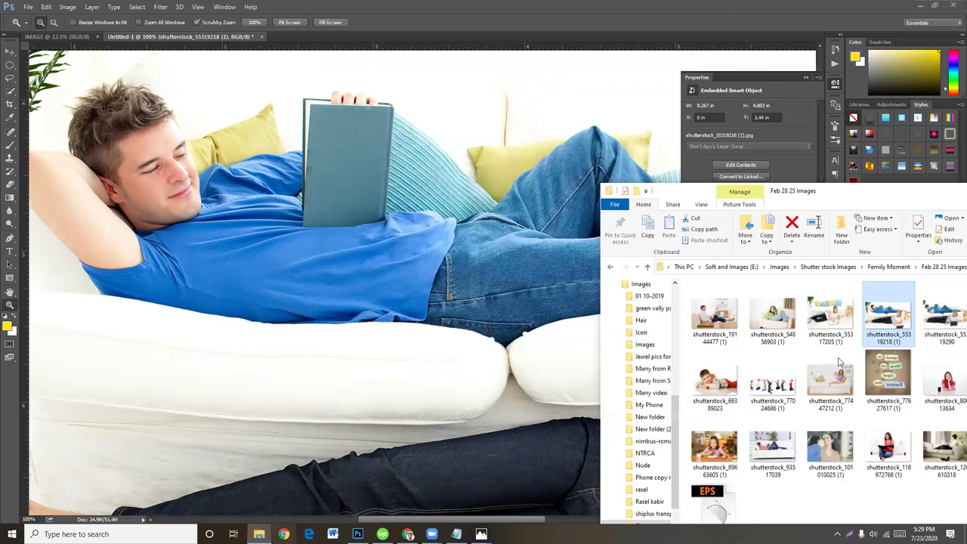
left_click_drag(898, 195, 823, 309)
mouse_move(813, 430)
left_mouse_down()
mouse_move(743, 415)
mouse_move(549, 25)
left_mouse_up()
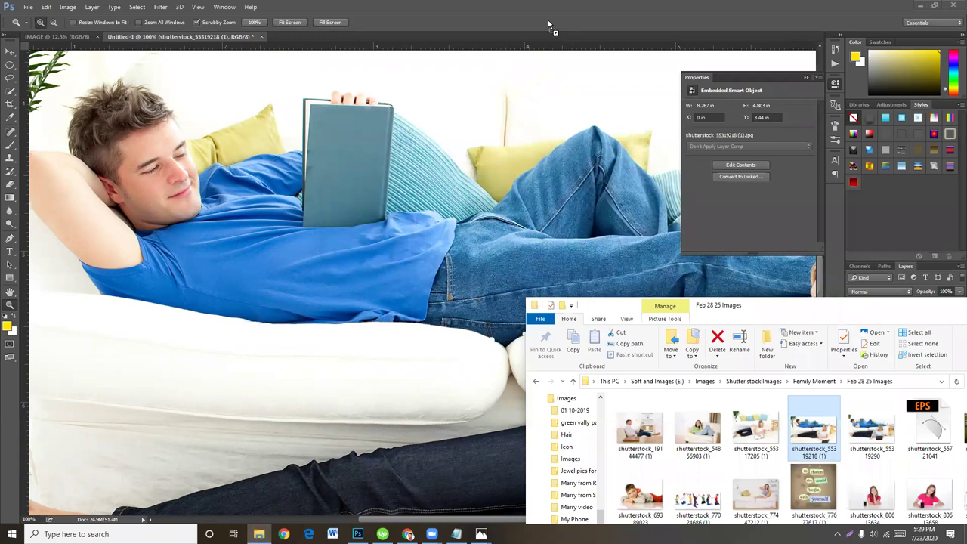
left_click_drag(547, 20, 548, 21)
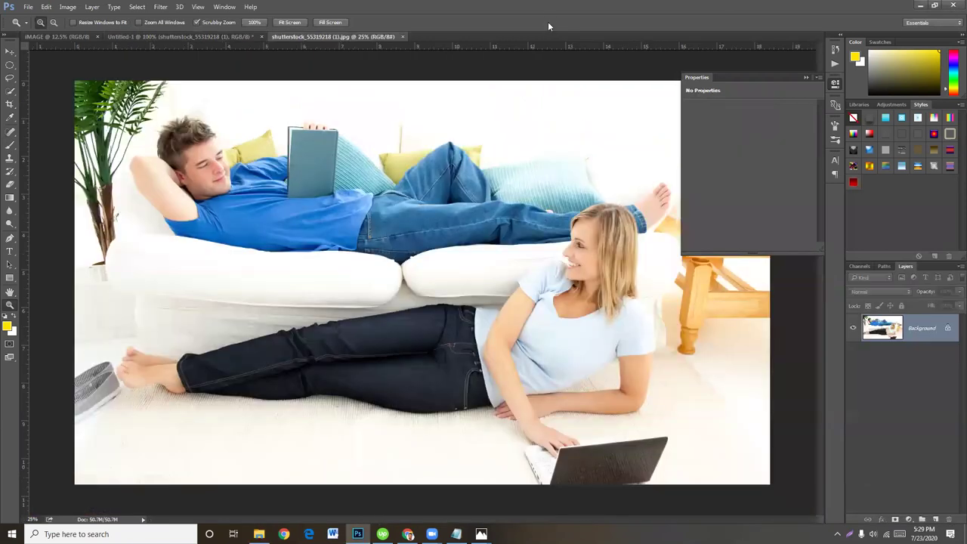
Step: Convert the couple photo's Background into Layer 0 and copy it into the Untitled-1 collage
left_click(10, 51)
double_click(920, 328)
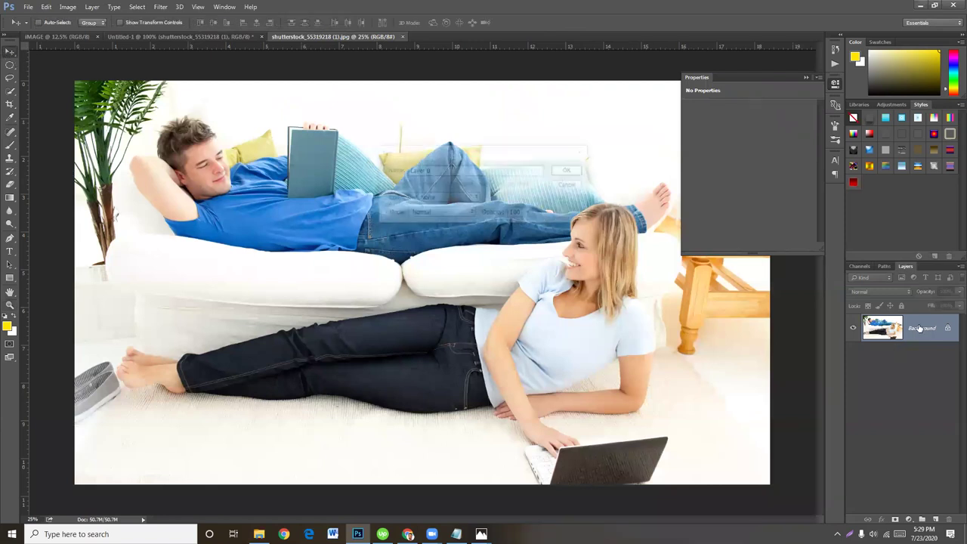
left_click(570, 171)
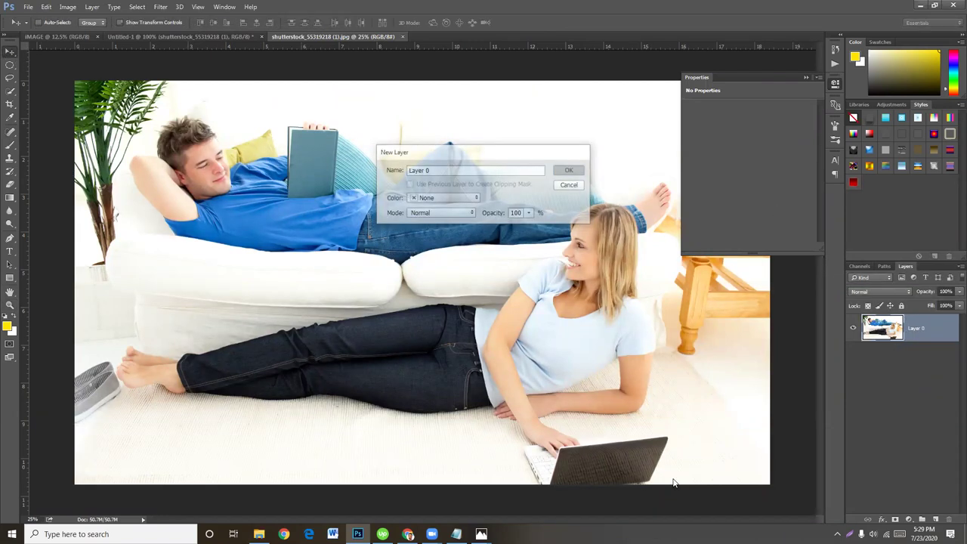
left_click_drag(476, 262, 193, 38)
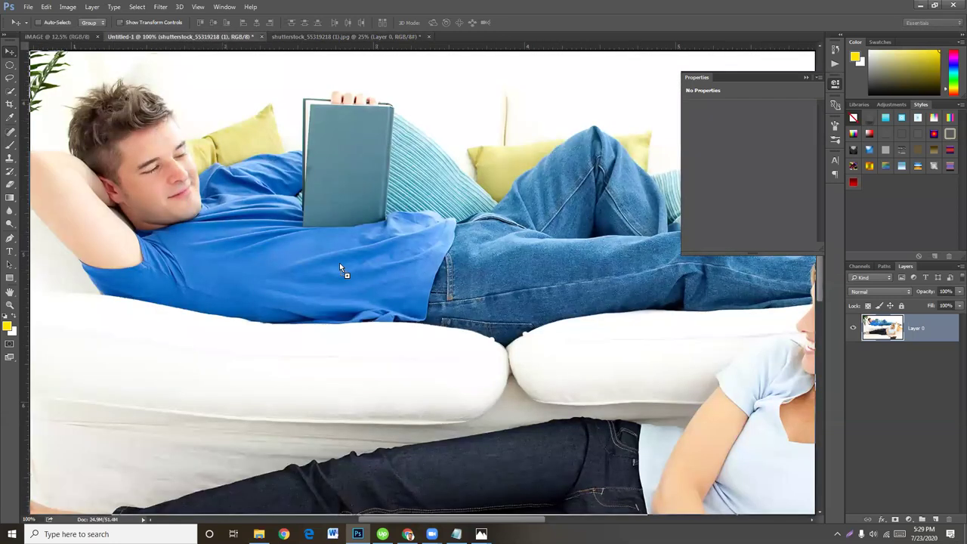
left_click_drag(193, 38, 340, 263)
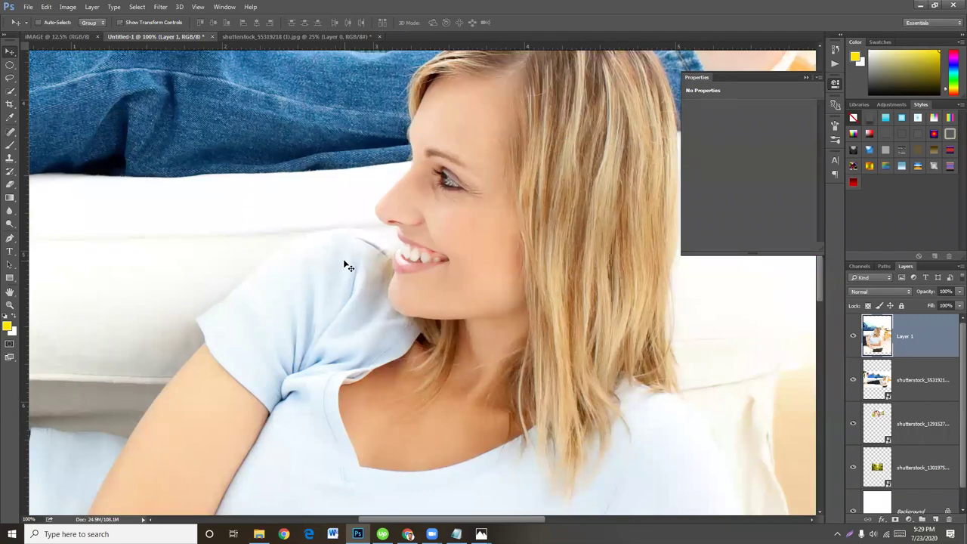
Step: Move the copied sofa photo down and right, zooming out to see the whole page
mouse_move(168, 292)
left_mouse_down()
mouse_move(304, 281)
mouse_move(283, 270)
left_mouse_up()
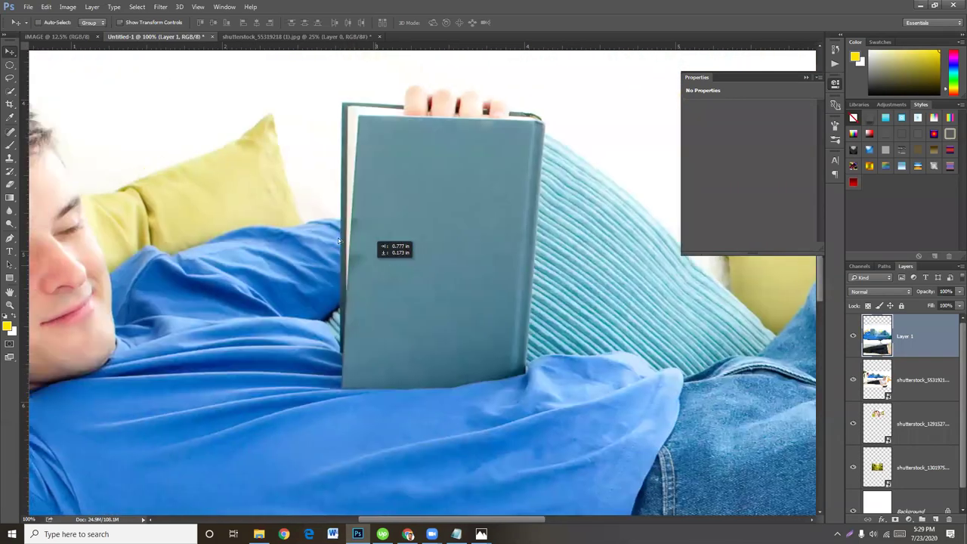
left_click_drag(250, 241, 340, 242)
key("ctrl+minus")
key("ctrl+minus")
key("ctrl+minus")
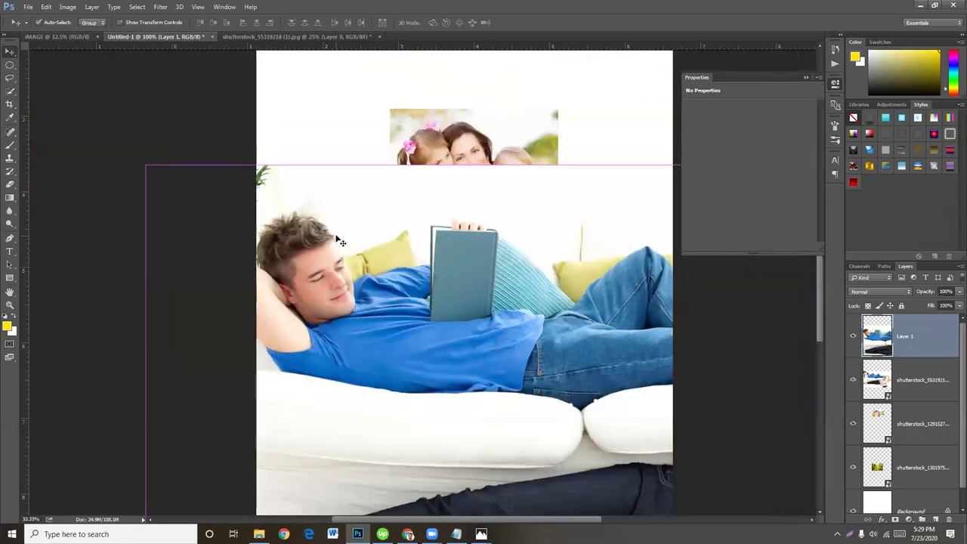
mouse_move(336, 315)
left_mouse_down()
mouse_move(368, 252)
mouse_move(406, 235)
left_mouse_up()
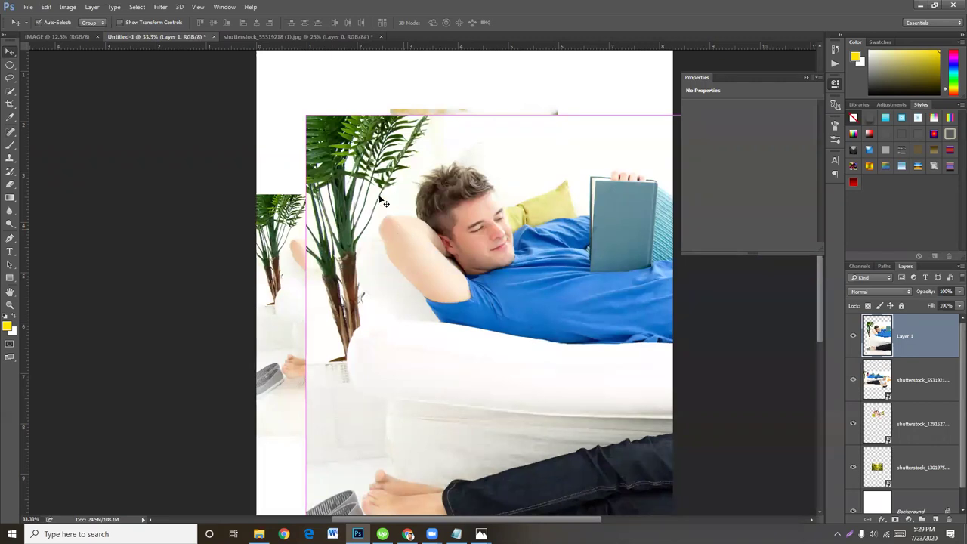
Step: Try a first Free Transform resize of Layer 1, then step back to the larger photo
key("ctrl+t")
left_click_drag(306, 115, 304, 191)
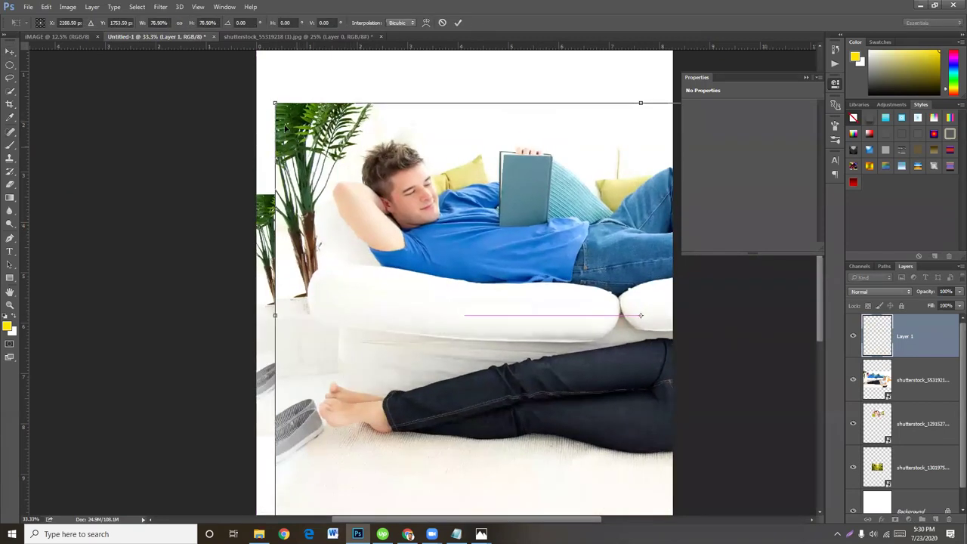
mouse_move(306, 195)
left_mouse_down()
mouse_move(520, 284)
mouse_move(358, 249)
left_mouse_up()
mouse_move(564, 171)
left_mouse_down()
mouse_move(547, 334)
mouse_move(549, 173)
left_mouse_up()
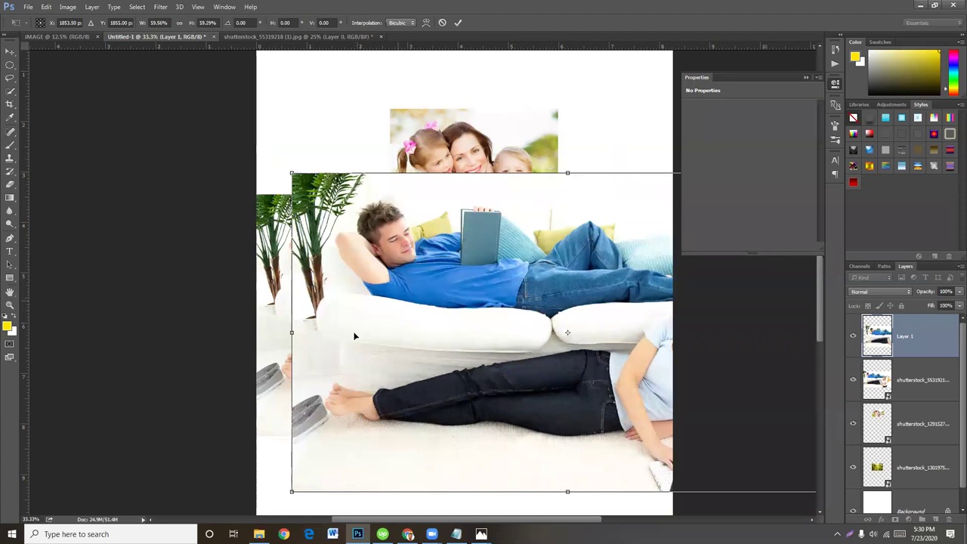
left_click_drag(306, 334, 469, 342)
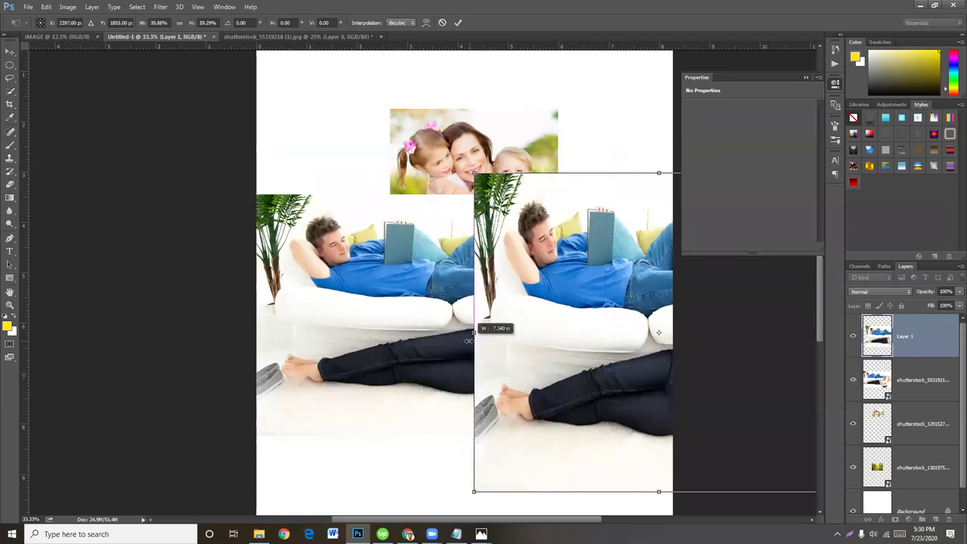
key("ctrl+z")
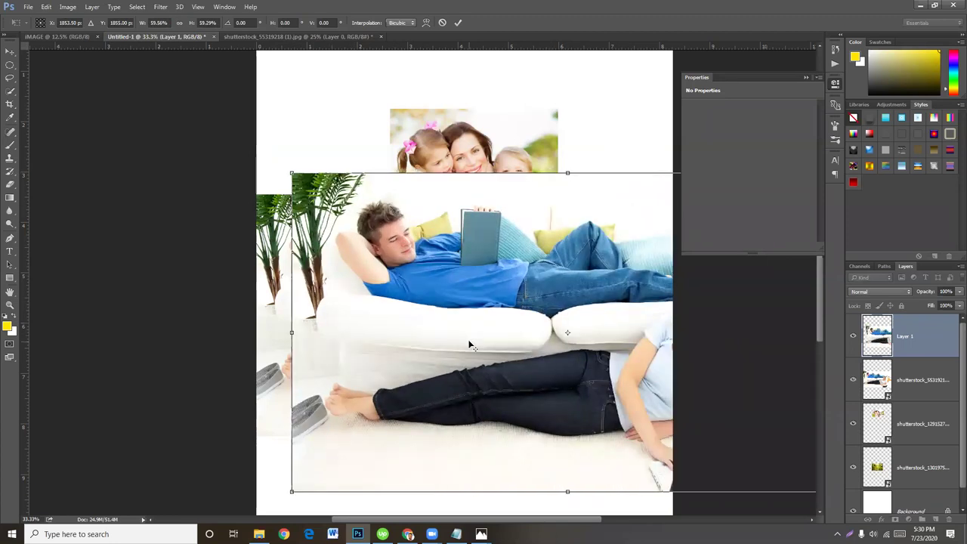
key("Return")
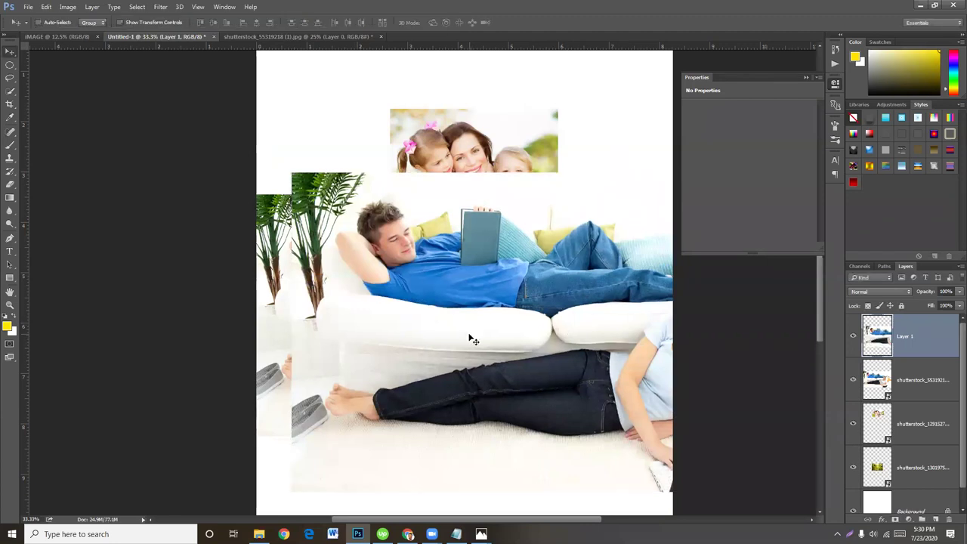
key("ctrl+alt+z")
key("ctrl+alt+z")
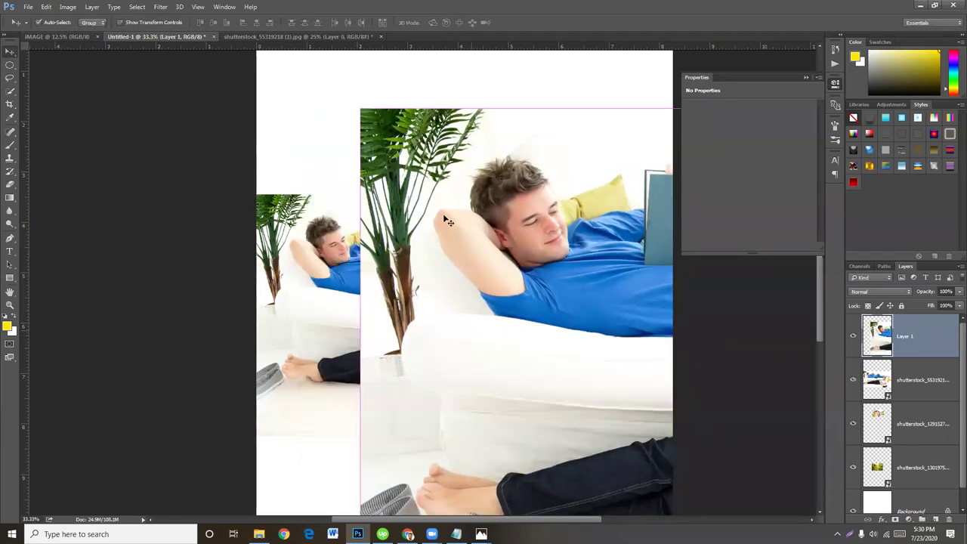
Step: Rescale Layer 1 to about 80% over the lower page and commit the transform
key("ctrl+t")
mouse_move(359, 108)
left_mouse_down()
mouse_move(259, 100)
mouse_move(318, 158)
left_mouse_up()
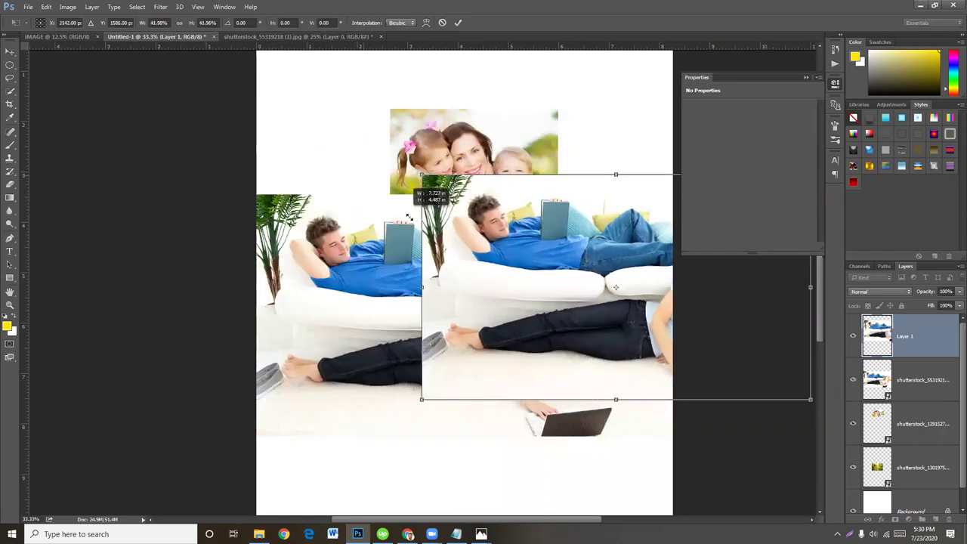
left_click_drag(268, 85, 408, 173)
left_click_drag(492, 220, 363, 192)
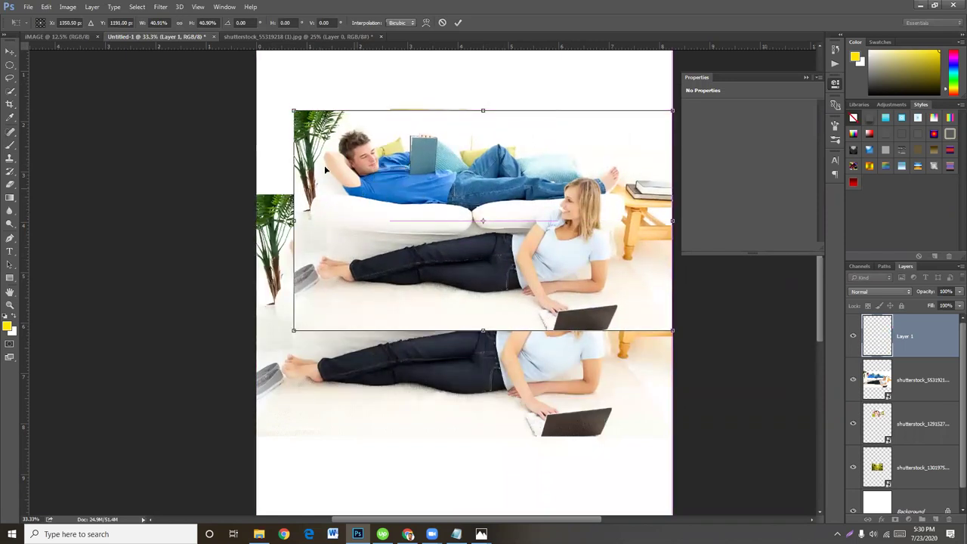
left_click_drag(296, 327, 177, 399)
scroll(377, 265, "down", 5)
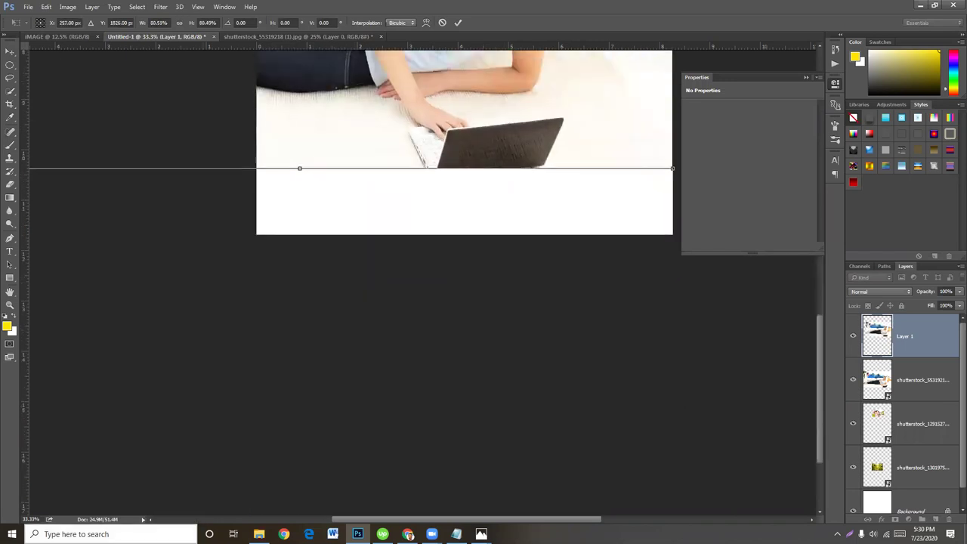
mouse_move(554, 189)
left_mouse_down()
mouse_move(485, 360)
mouse_move(365, 283)
left_mouse_up()
scroll(482, 227, "up", 5)
scroll(484, 361, "up", 2)
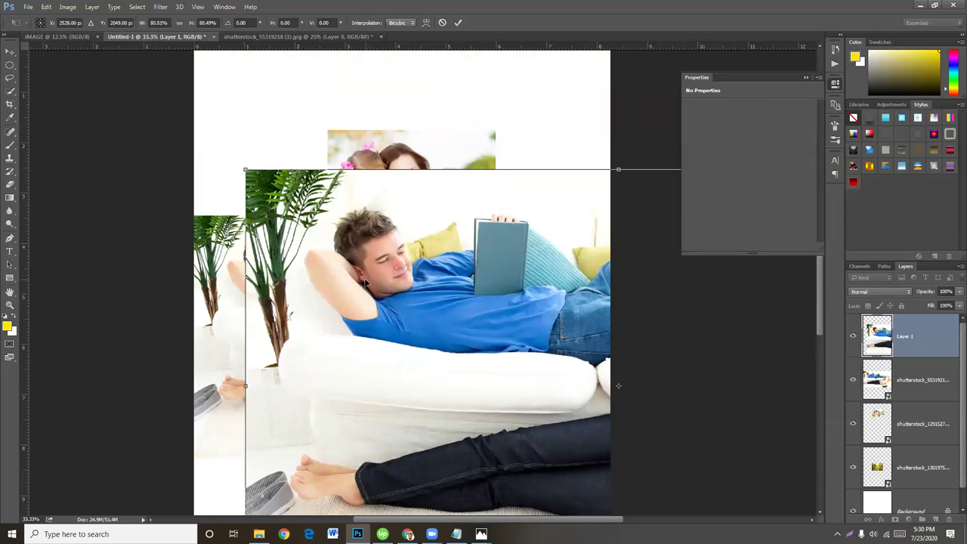
key("Return")
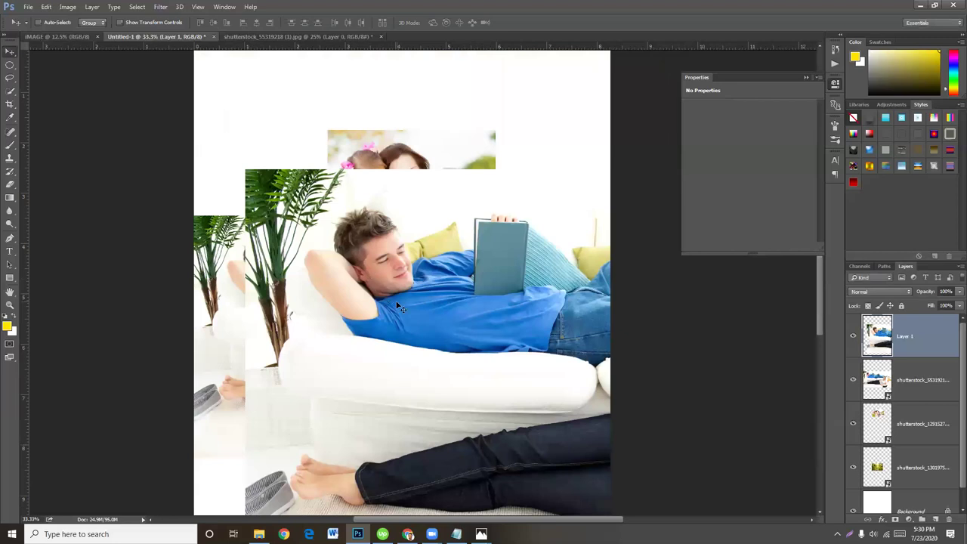
Step: Move the couple photo, undo it, then bring it back and nudge it right and down
left_click_drag(377, 335, 407, 265)
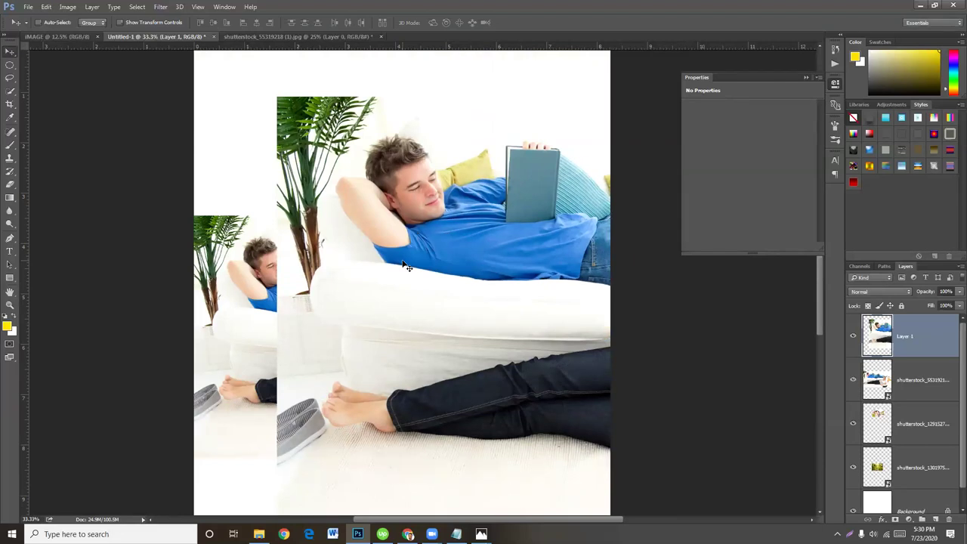
key("ctrl+alt+z")
key("ctrl+alt+z")
key("ctrl+alt+z")
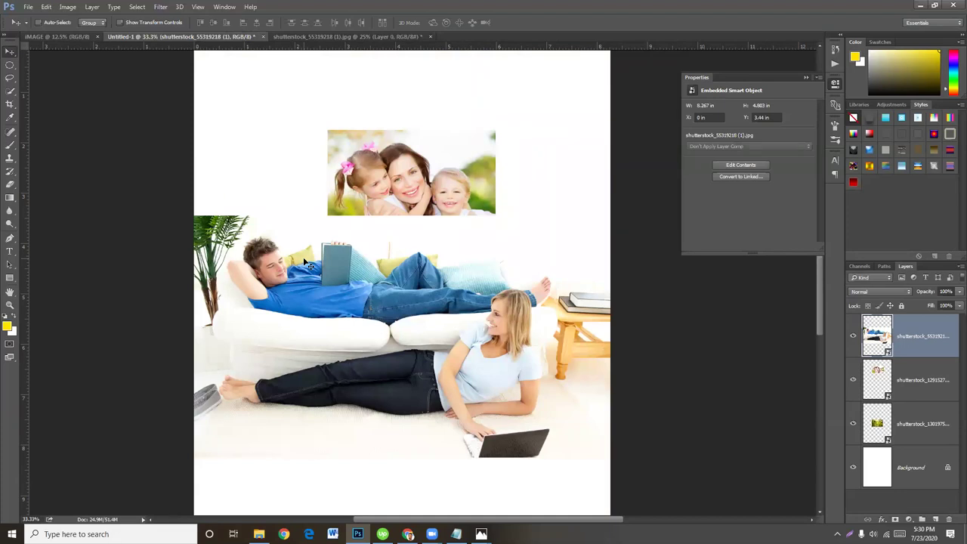
left_click_drag(512, 213, 499, 216)
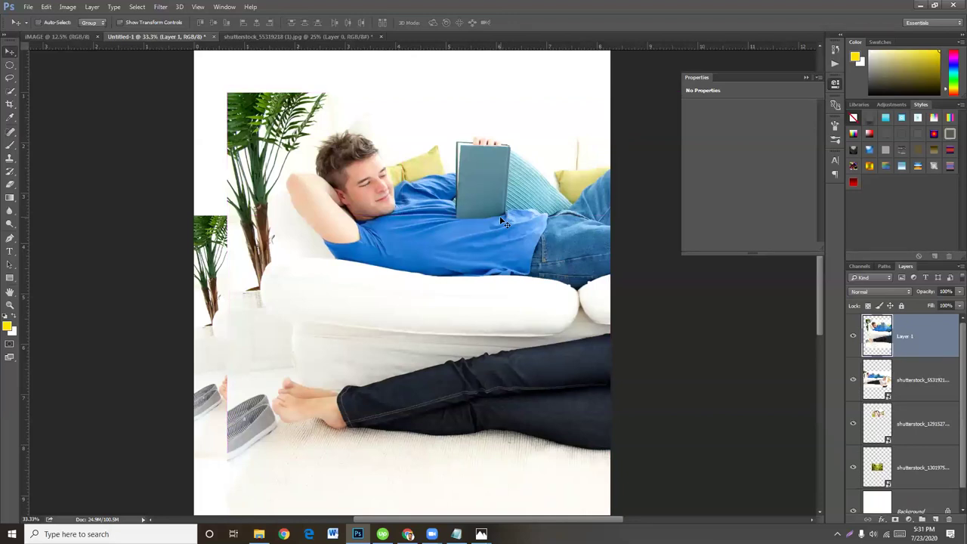
left_click(499, 216)
key("shift+Right")
key("shift+Right")
key("shift+Right")
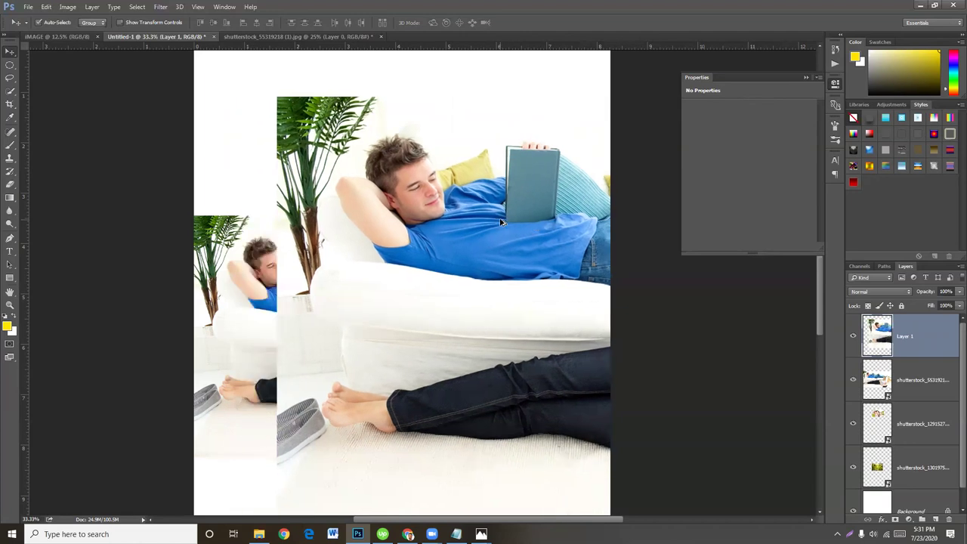
key("shift+Down")
key("shift+Down")
key("shift+Down")
Step: Repeat the transform on the photo, then delete the image layers, keeping the Background
key("ctrl+shift+t")
key("ctrl+shift+t")
key("ctrl+shift+t")
key("ctrl+shift+t")
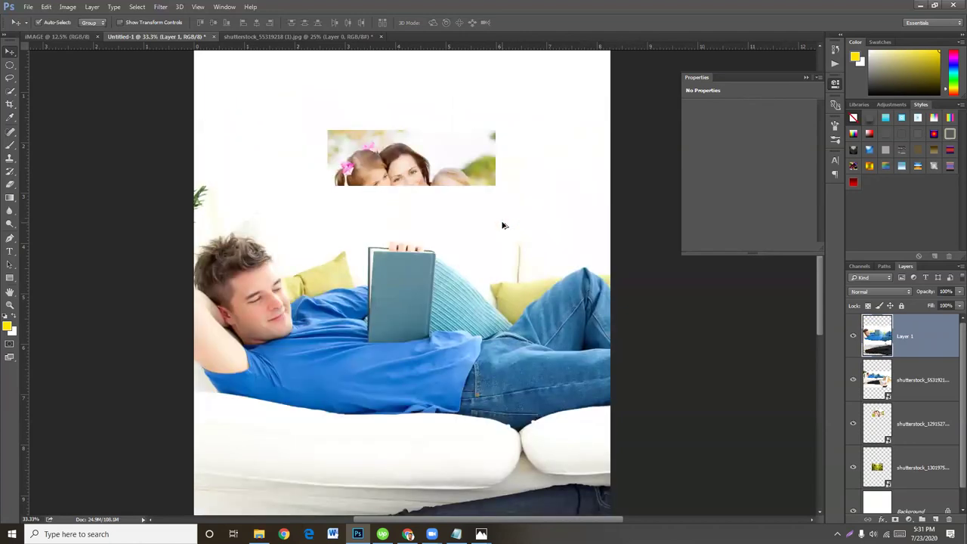
key("ctrl+shift+t")
key("ctrl+shift+t")
key("ctrl+shift+t")
key("ctrl+shift+t")
key("ctrl+shift+t")
key("ctrl+shift+t")
key("Delete")
key("Delete")
key("Delete")
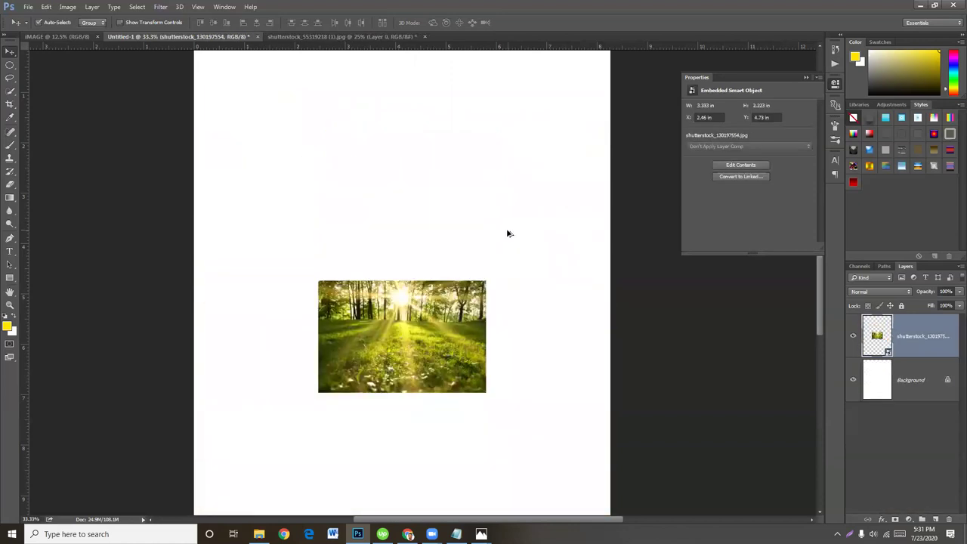
key("Delete")
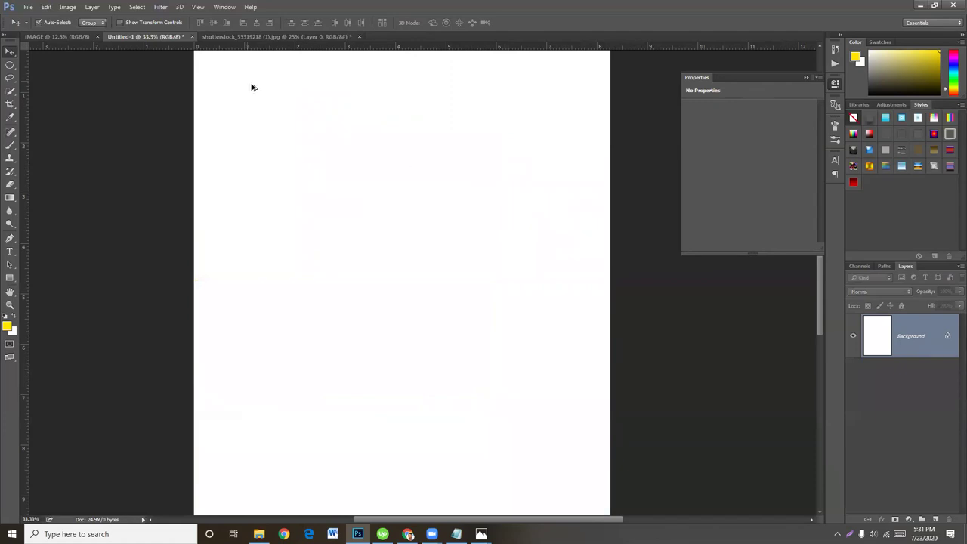
Step: In the IMAGE document, draw four yellow rectangles across the page with the Rectangle Tool
left_click(55, 38)
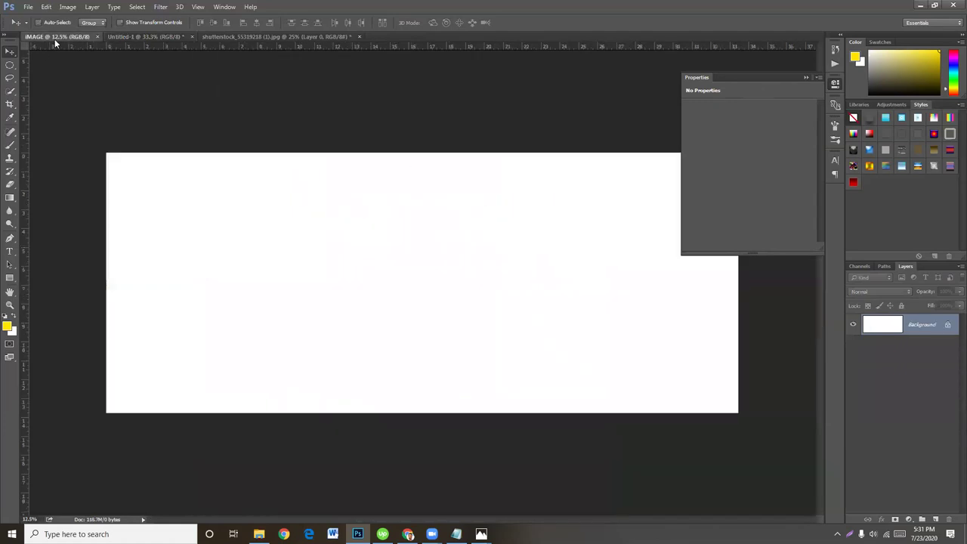
left_click(9, 66)
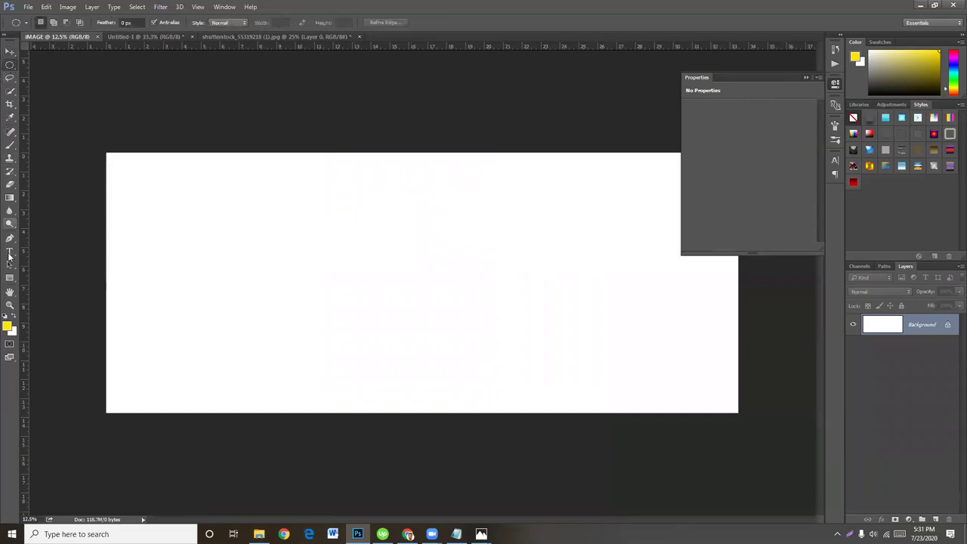
left_click(10, 278)
left_click_drag(139, 200, 321, 307)
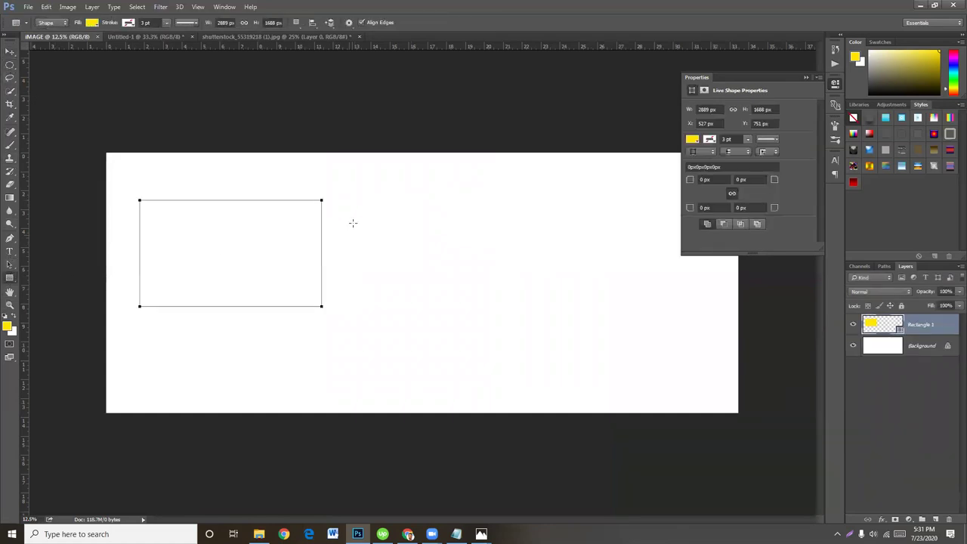
left_click_drag(352, 223, 486, 340)
left_click_drag(506, 238, 630, 372)
left_click_drag(658, 303, 702, 373)
Step: Step back and forth through History, ending with all four rectangles, then show the couple photo
left_click(836, 50)
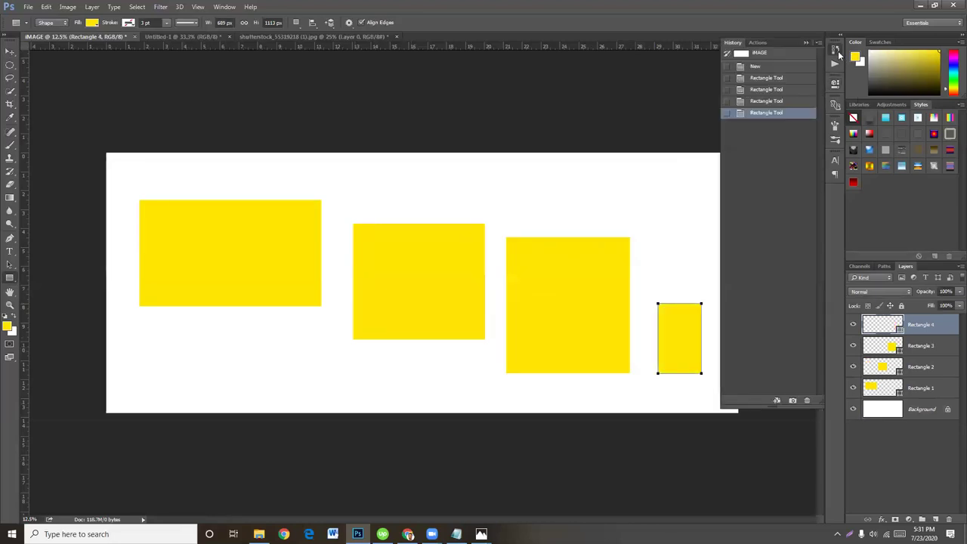
left_click(776, 101)
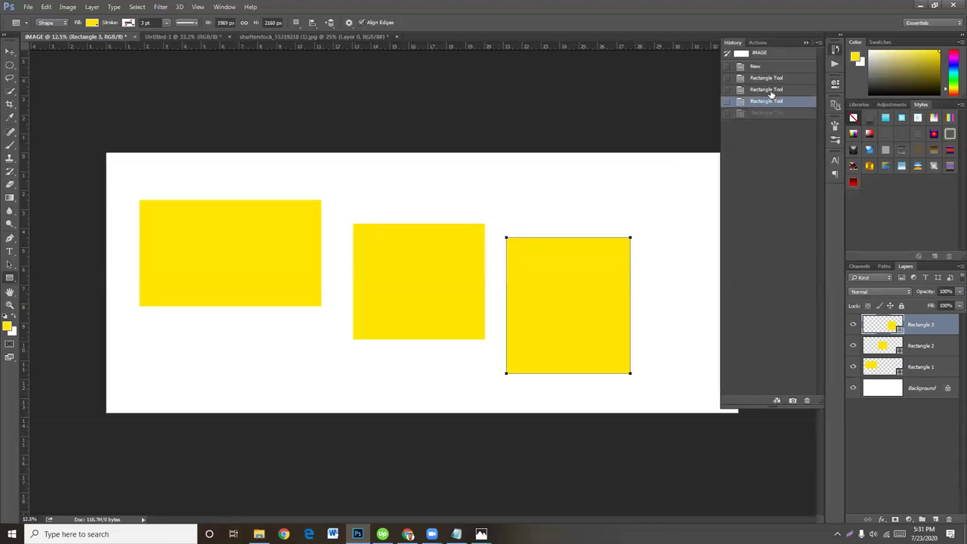
left_click(771, 90)
left_click(771, 79)
left_click(772, 90)
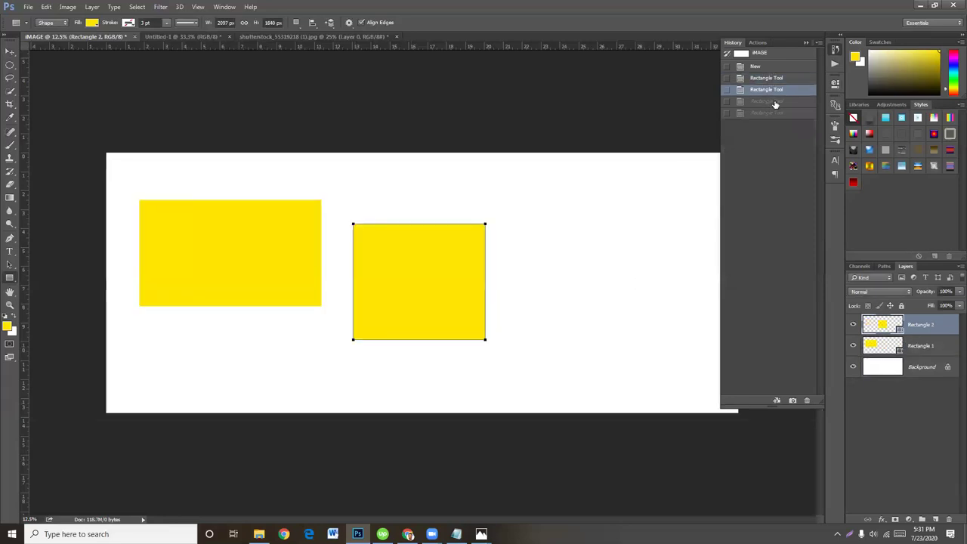
left_click(774, 101)
left_click(776, 113)
left_click(774, 113)
left_click(773, 101)
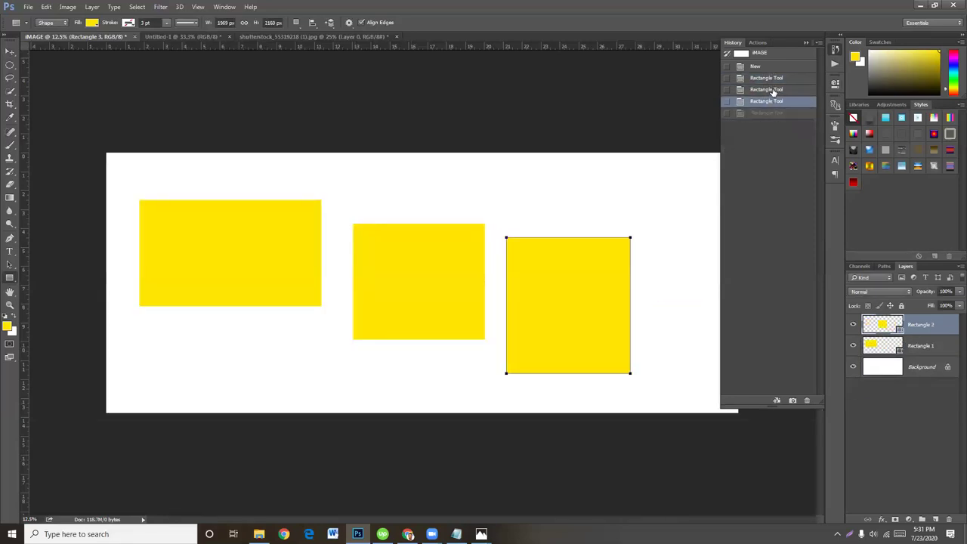
left_click(771, 90)
left_click(771, 79)
left_click(773, 90)
left_click(774, 101)
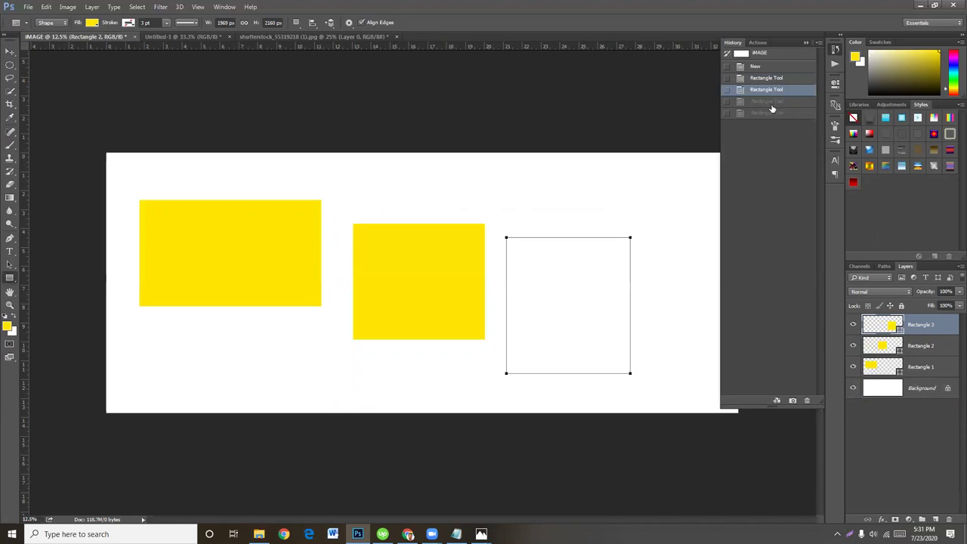
left_click(774, 113)
left_click(774, 102)
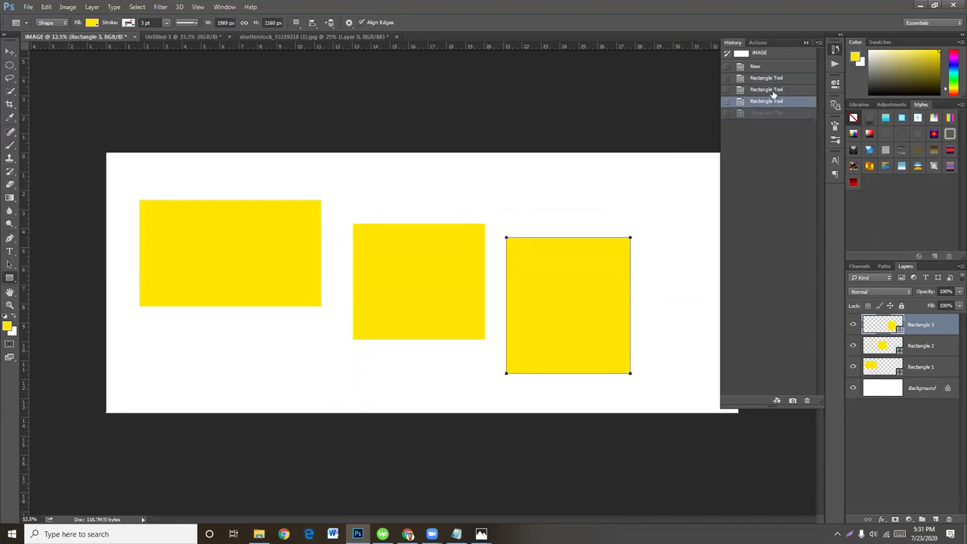
left_click(772, 90)
left_click(772, 78)
left_click(772, 90)
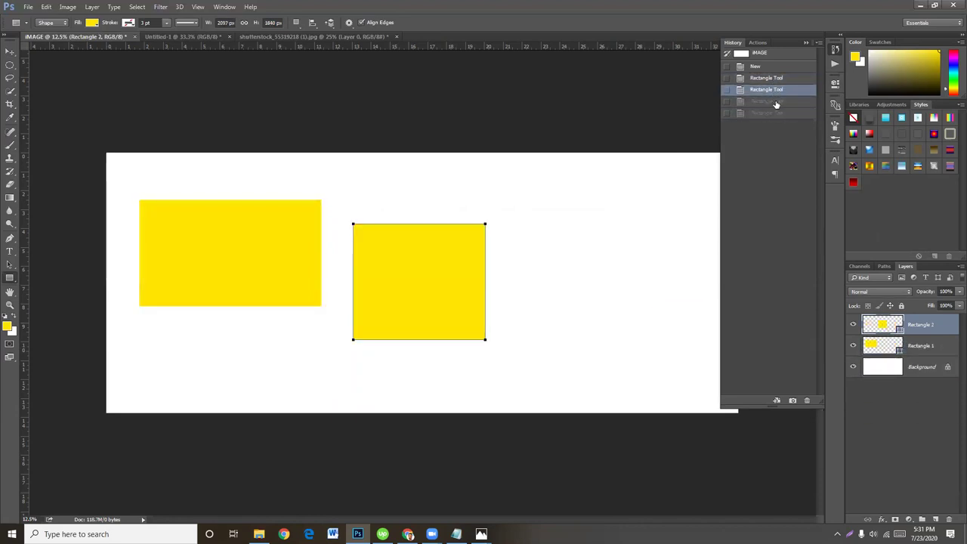
left_click(774, 101)
left_click(776, 112)
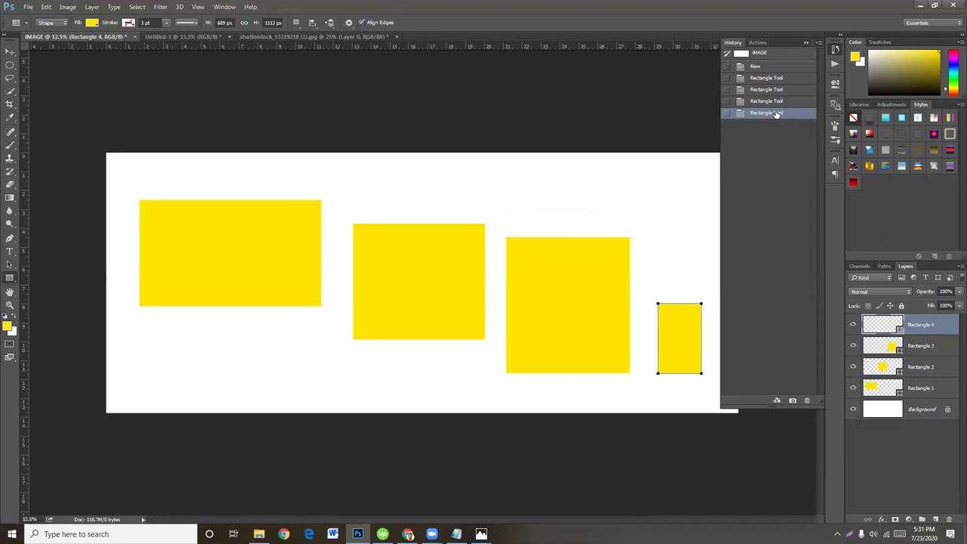
left_click(301, 35)
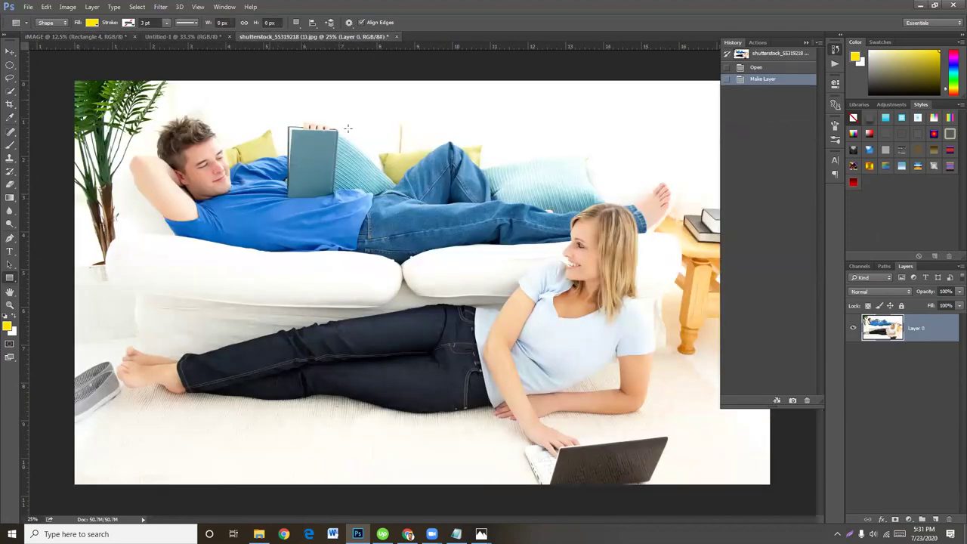
Step: Zoom in to 50% and pan to the man on the sofa
key("ctrl+minus")
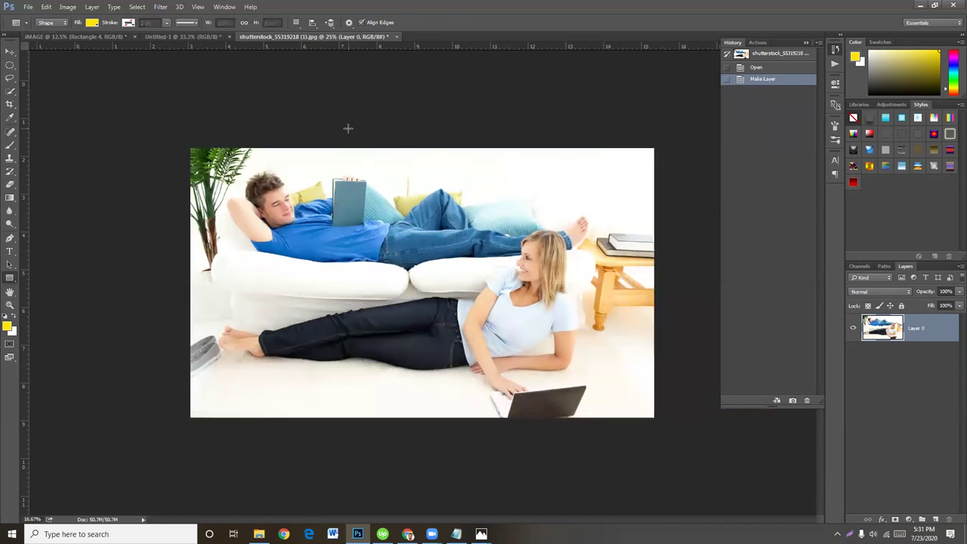
left_click(10, 52)
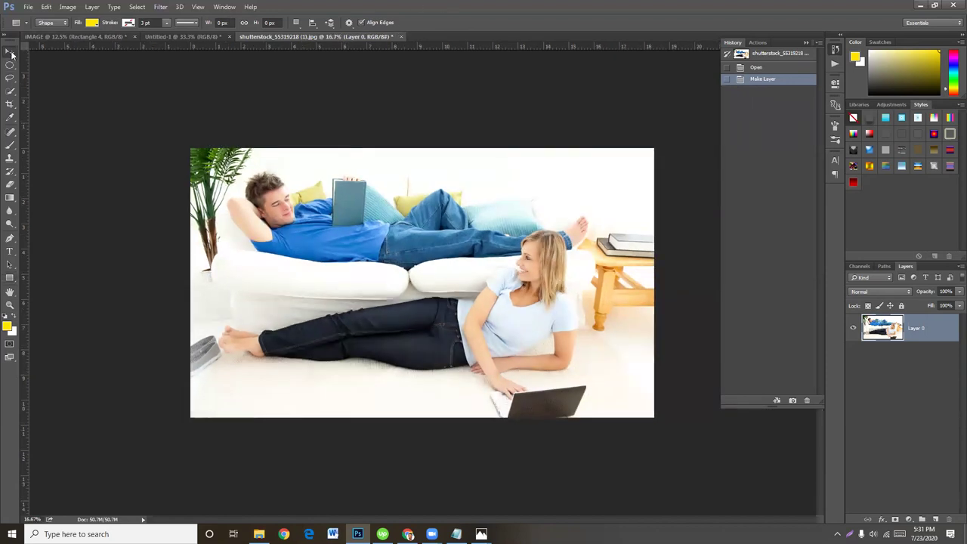
key("ctrl+plus")
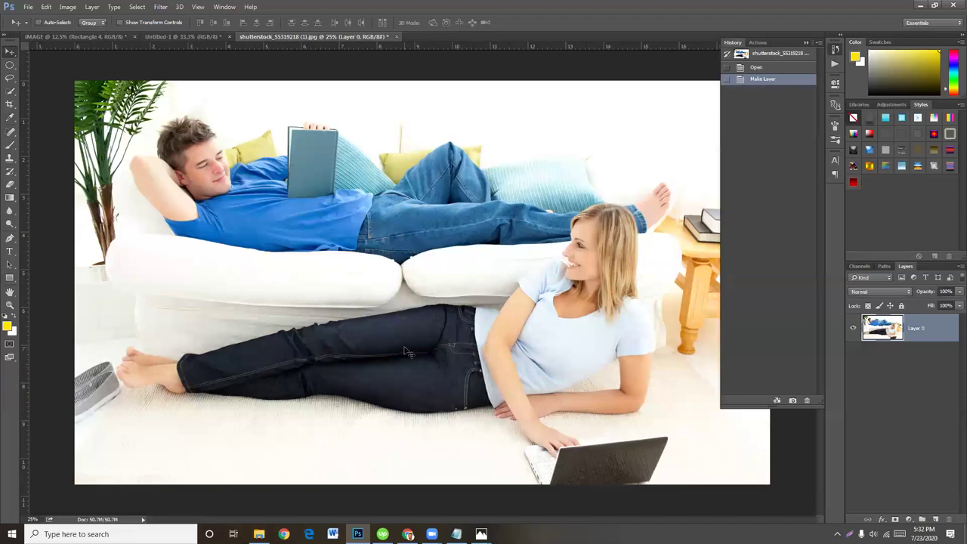
key("ctrl+plus")
left_click_drag(226, 247, 438, 333)
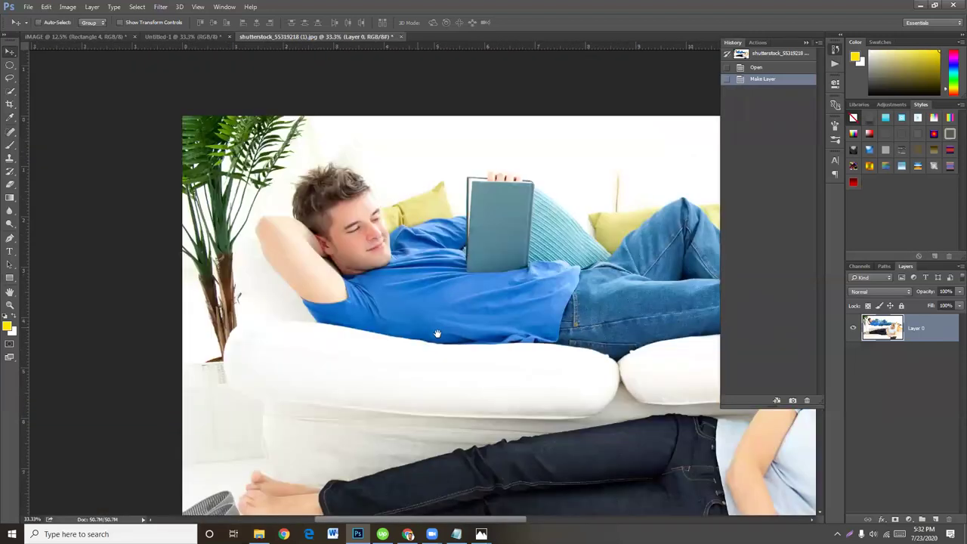
key("ctrl+plus")
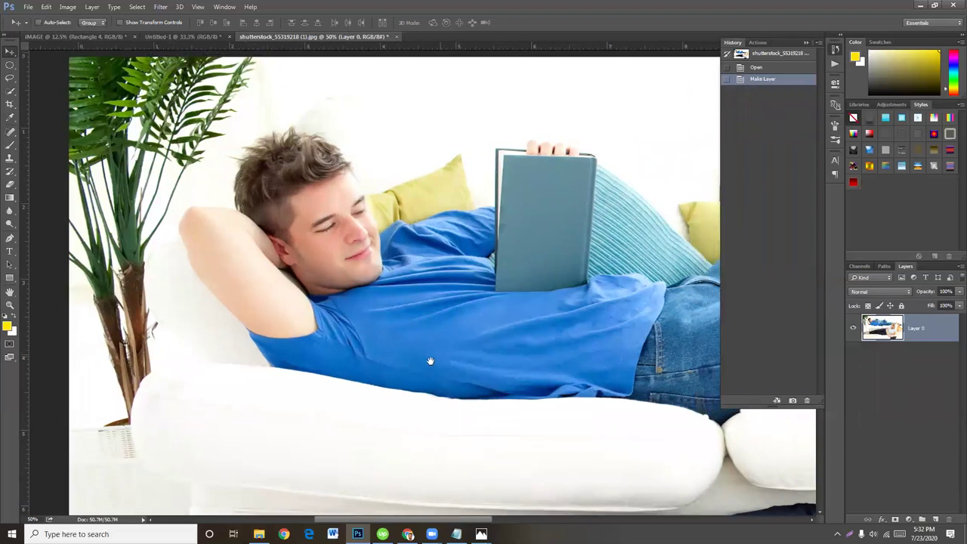
Step: Draw an elliptical marquee circle around the man's head and raised arm, then re-zoom to it
left_click(9, 66)
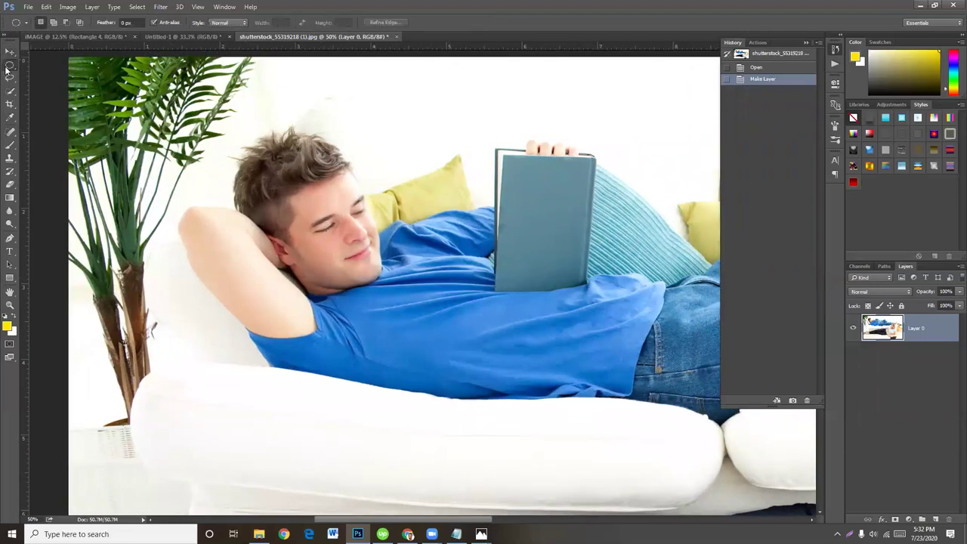
left_click(45, 76)
left_click_drag(253, 139, 513, 402)
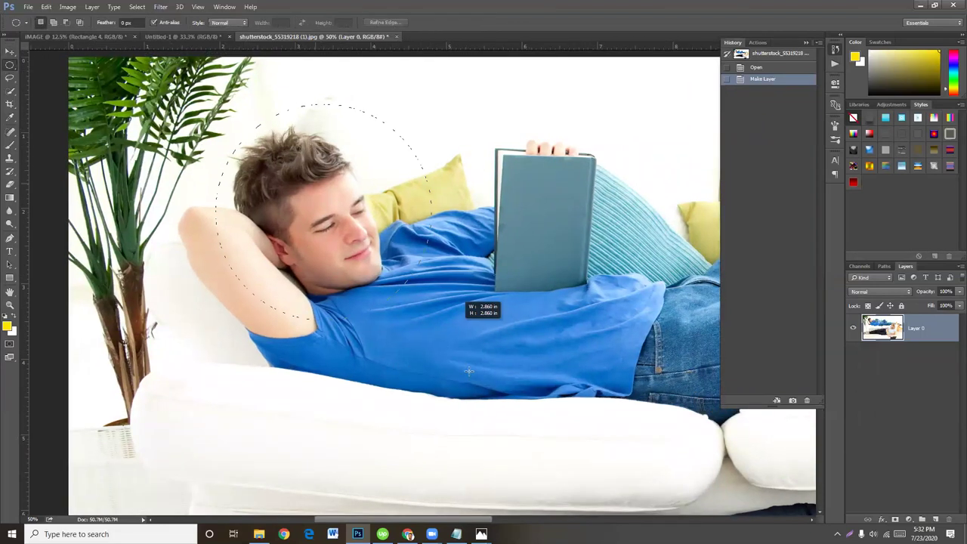
left_click_drag(426, 359, 342, 321)
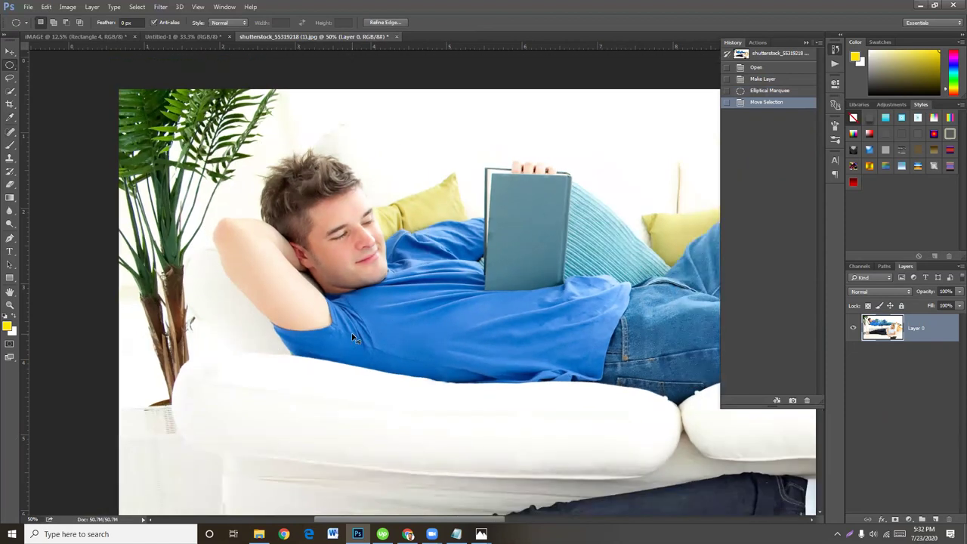
key("ctrl+minus")
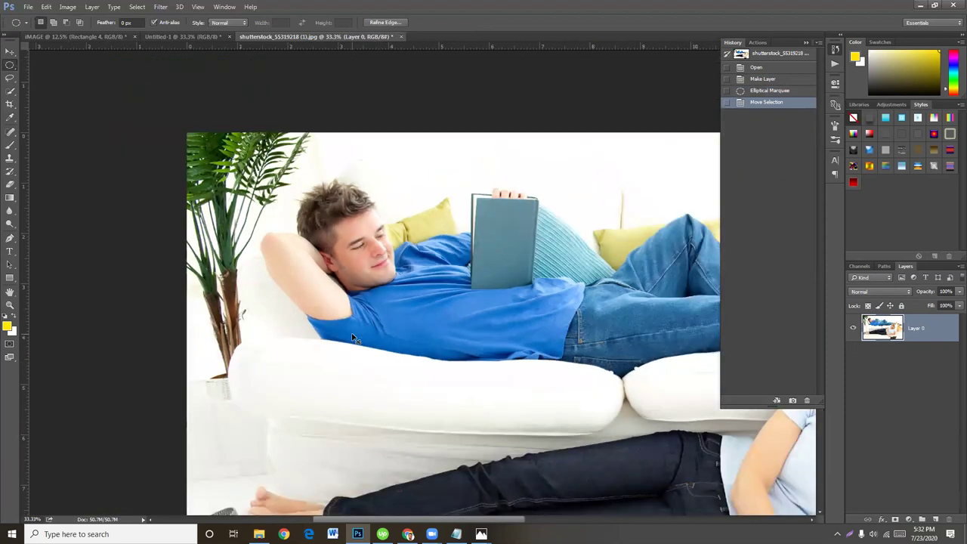
key("ctrl+minus")
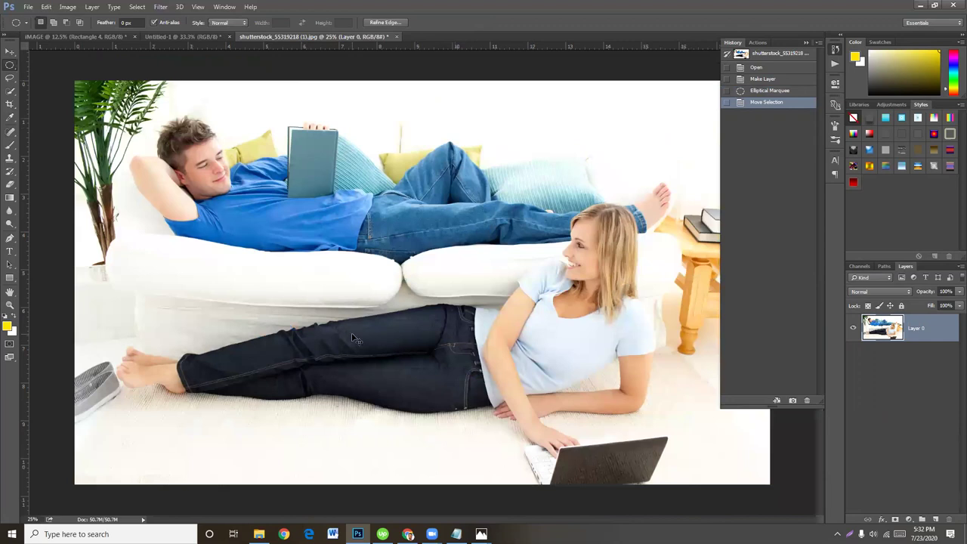
key("ctrl+plus")
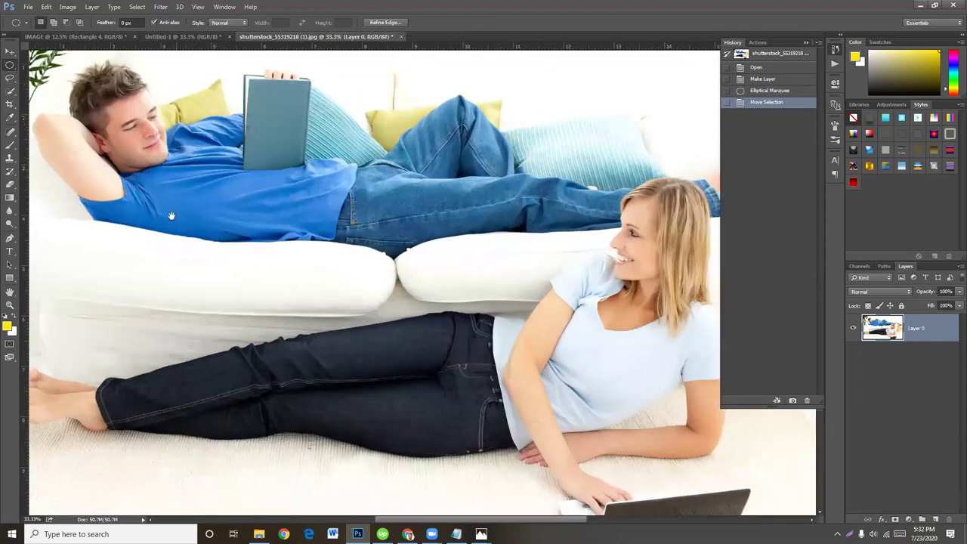
key("Home")
key("ctrl+plus")
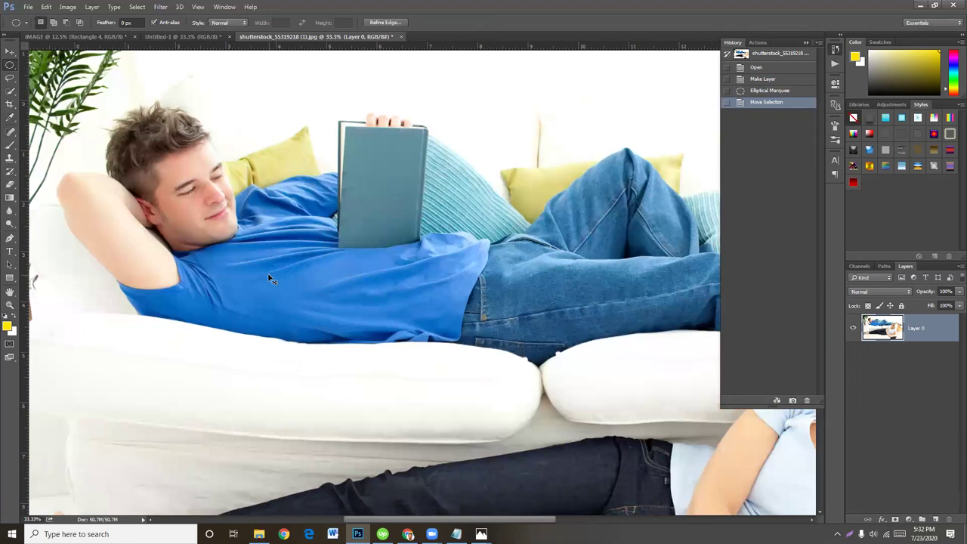
key("ctrl+plus")
left_click_drag(232, 276, 328, 346)
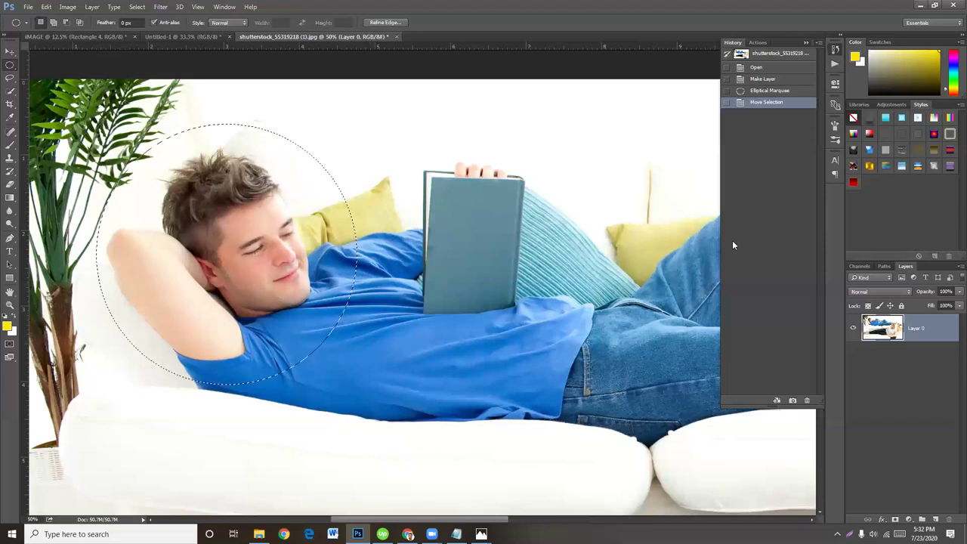
Step: Cut the circular selection onto its own layer with Layer Via Cut, toggling its visibility to check
right_click(274, 214)
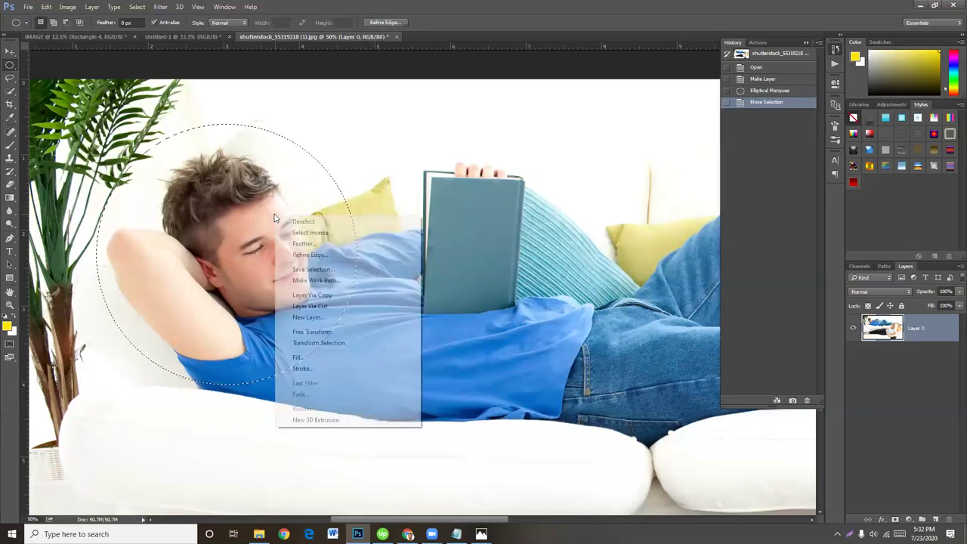
right_click(225, 182)
right_click(193, 174)
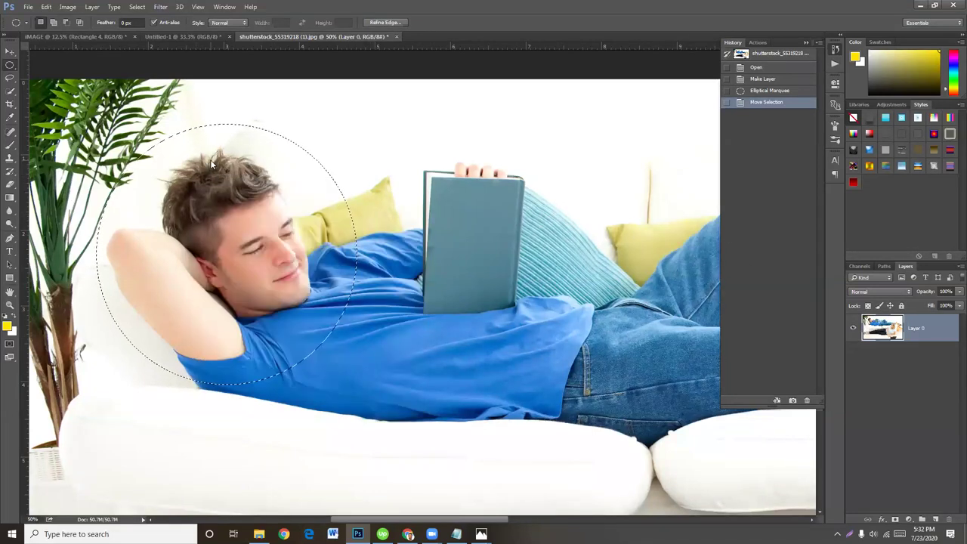
right_click(211, 161)
right_click(224, 149)
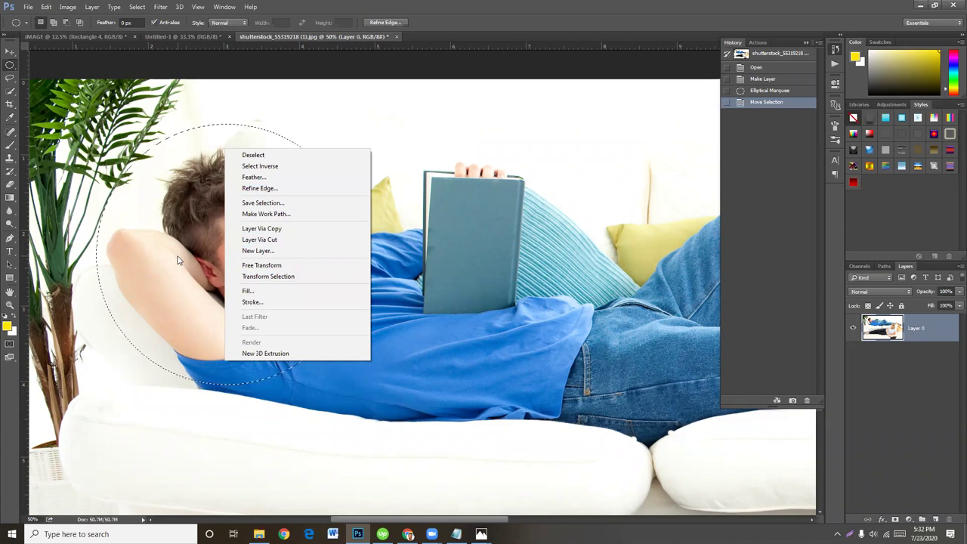
left_click(271, 241)
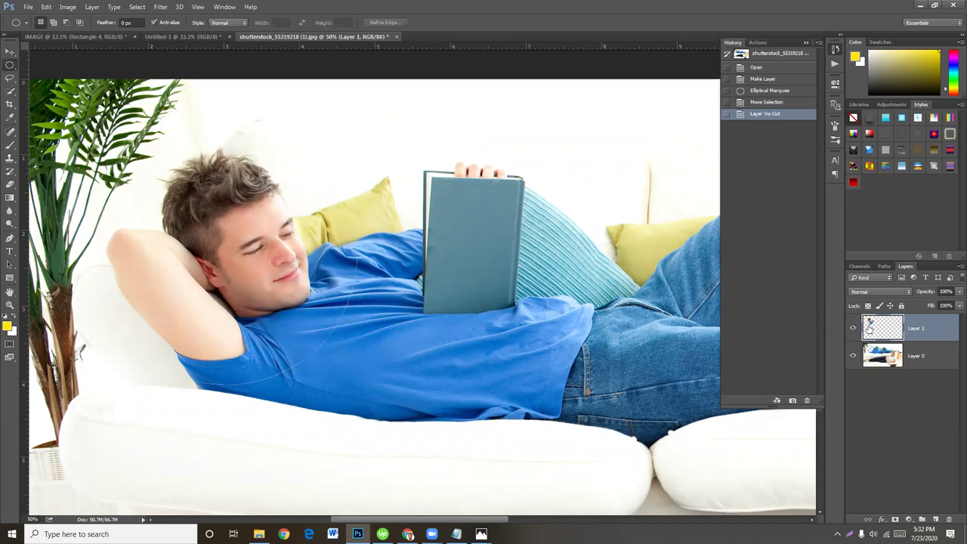
left_click(854, 327)
left_click(855, 327)
left_click(854, 327)
left_click(855, 328)
left_click(855, 327)
left_click(855, 327)
left_click(855, 327)
left_click(854, 327)
left_click(855, 327)
left_click(855, 327)
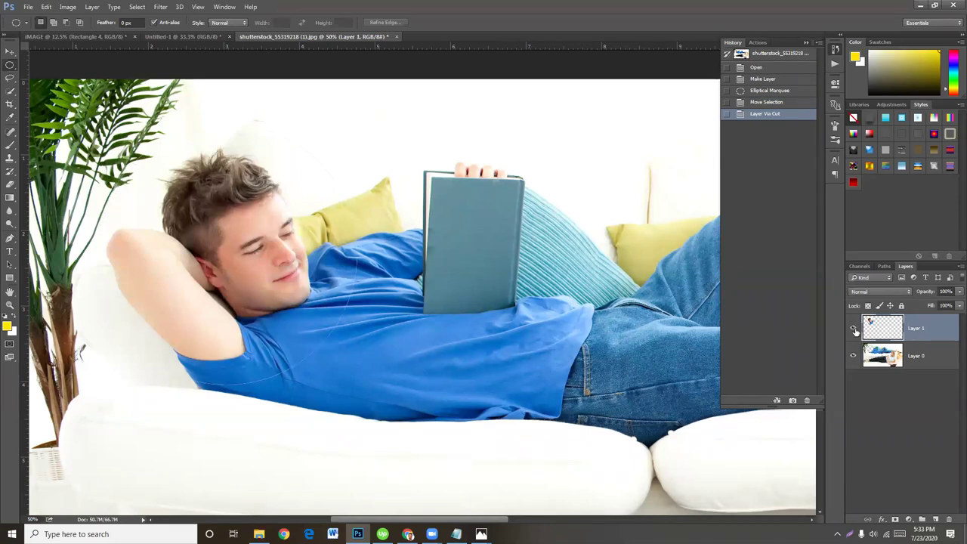
Step: Undo the cut and use Layer Via Copy instead, hiding and reshowing the new layer
key("ctrl+z")
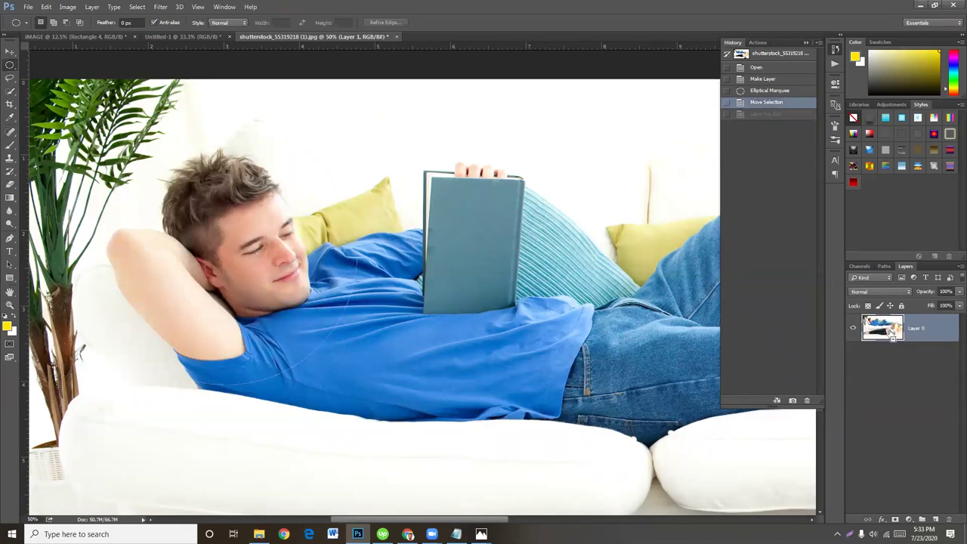
right_click(272, 192)
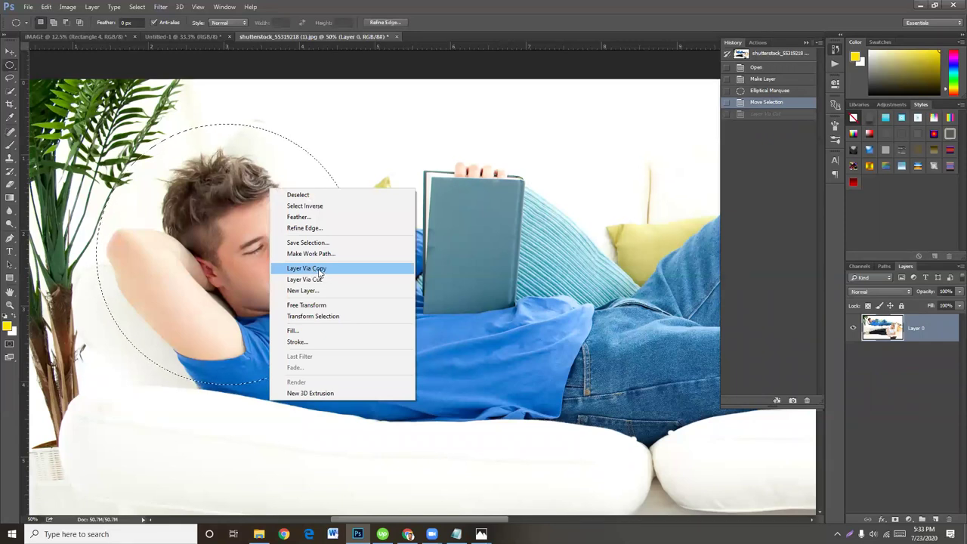
left_click(319, 270)
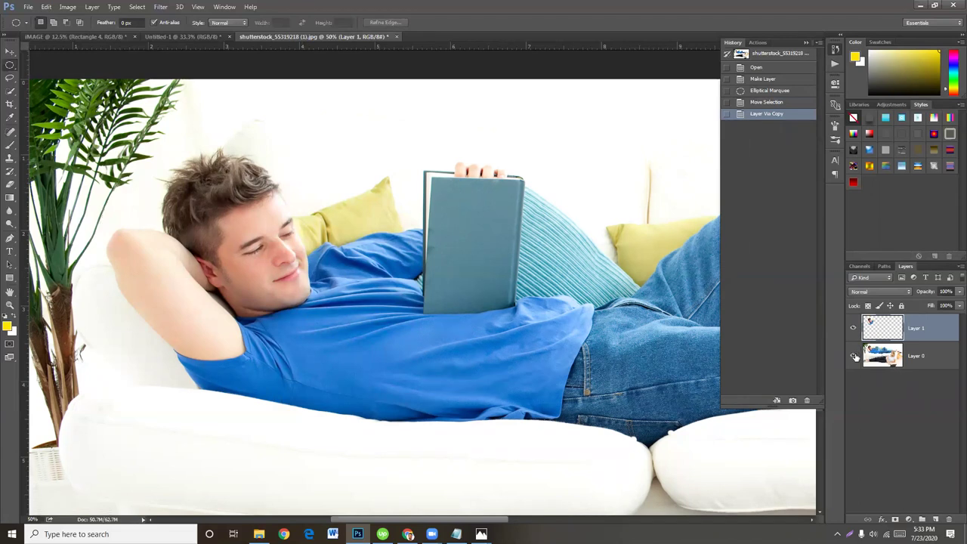
left_click(854, 328)
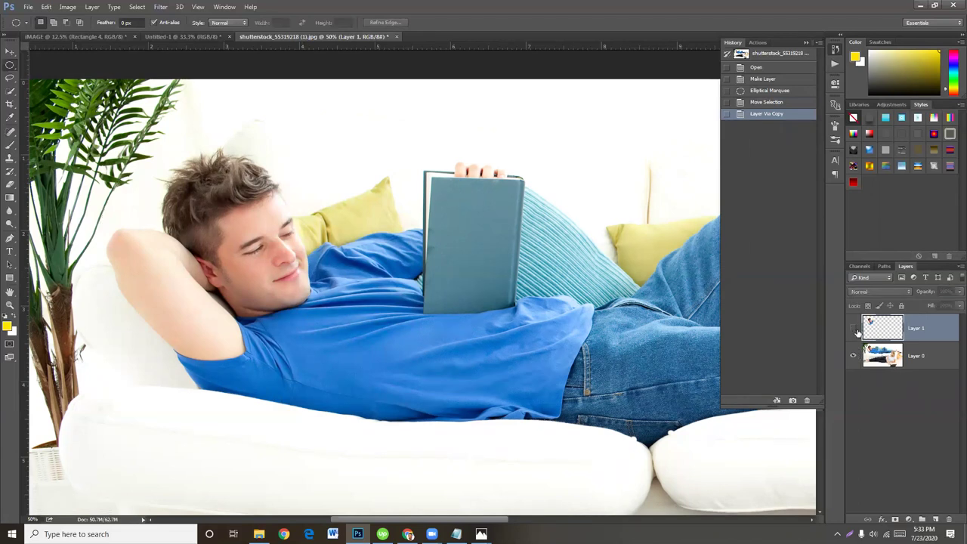
left_click(854, 328)
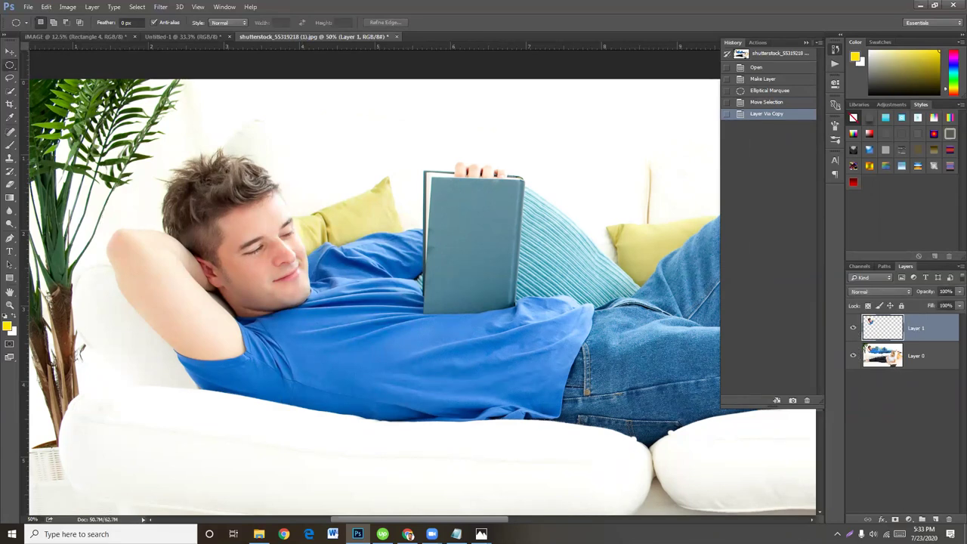
Step: Add a Drop Shadow effect to the circular Layer 1, then zoom the canvas out to 33.3%
left_click(882, 520)
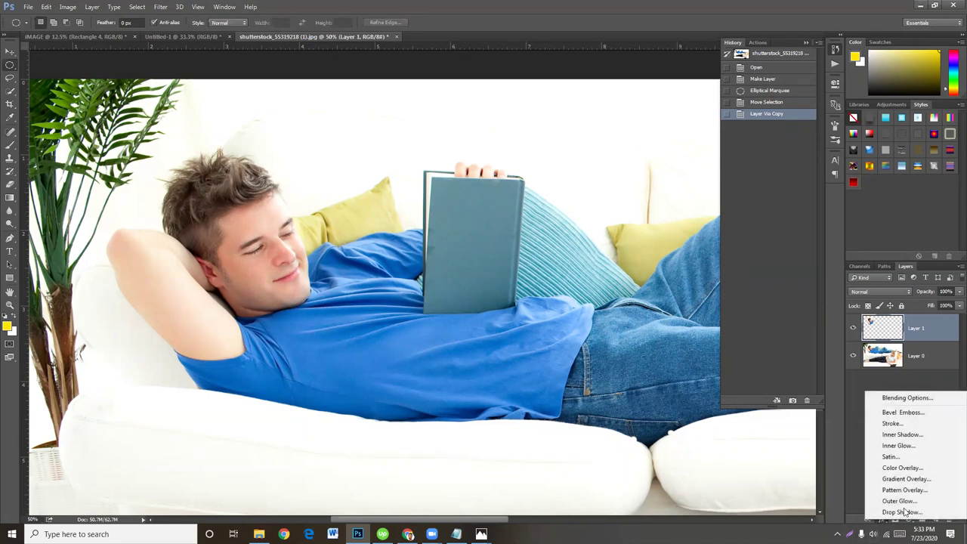
left_click(591, 459)
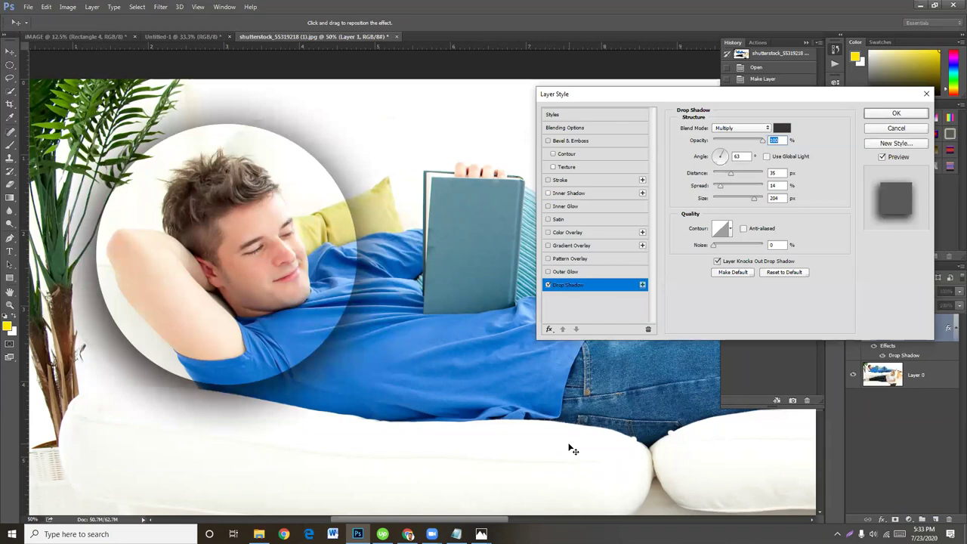
left_click(896, 114)
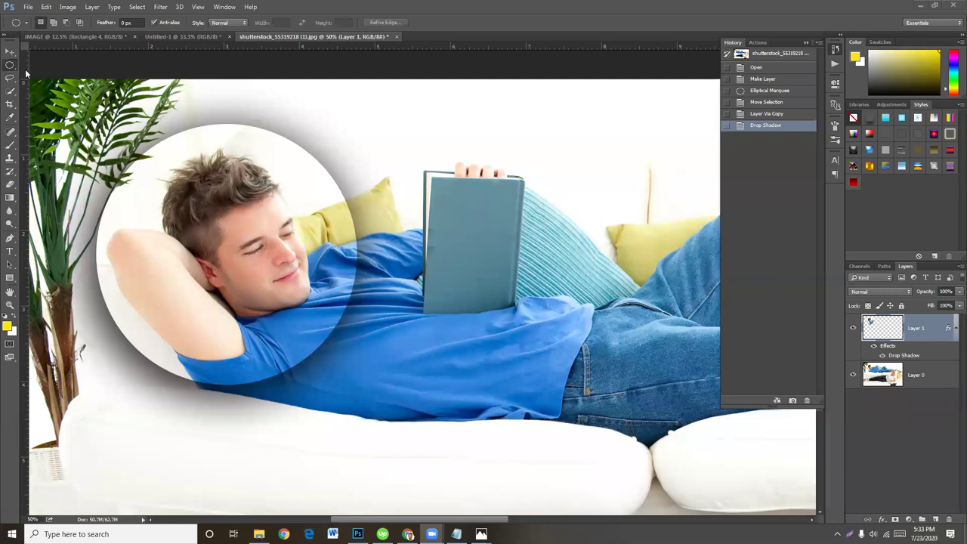
left_click(11, 55)
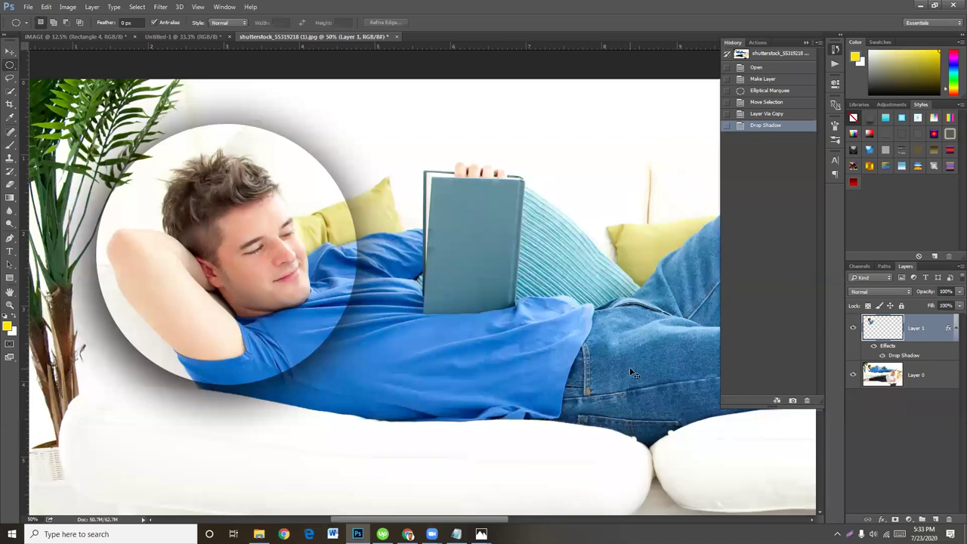
key("ctrl+minus")
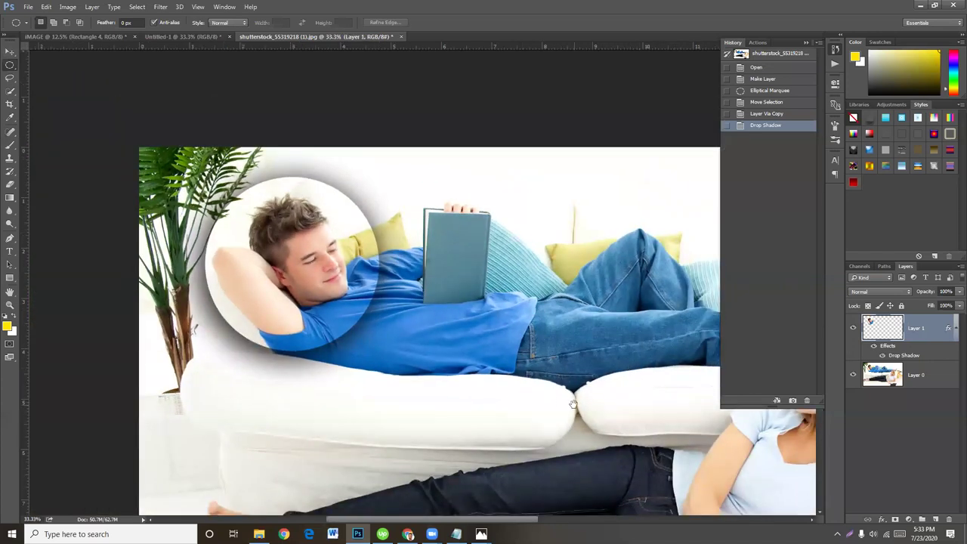
Step: Open shutterstock_54856903 (1).jpg in Photoshop and marquee-select the woman and sofa
left_click(259, 534)
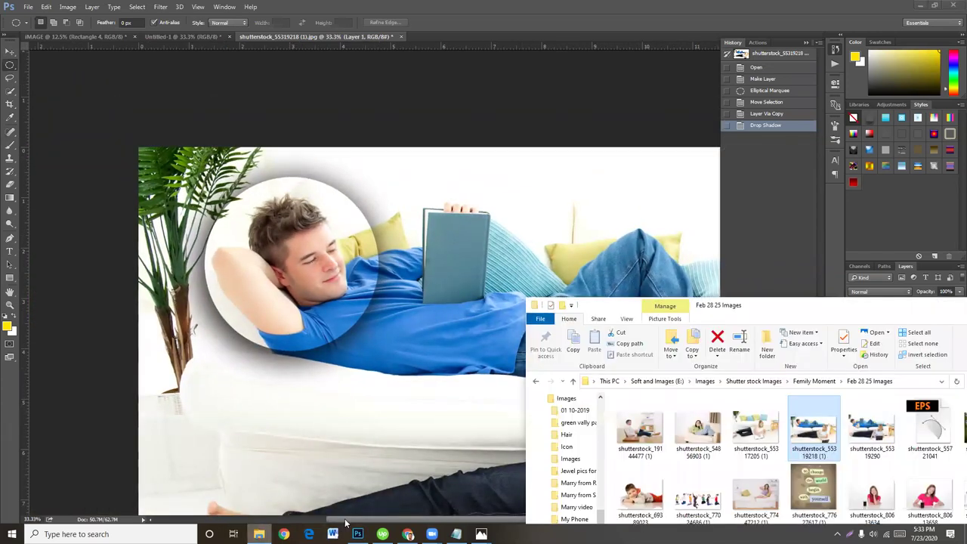
mouse_move(702, 431)
left_mouse_down()
mouse_move(468, 11)
mouse_move(483, 22)
left_mouse_up()
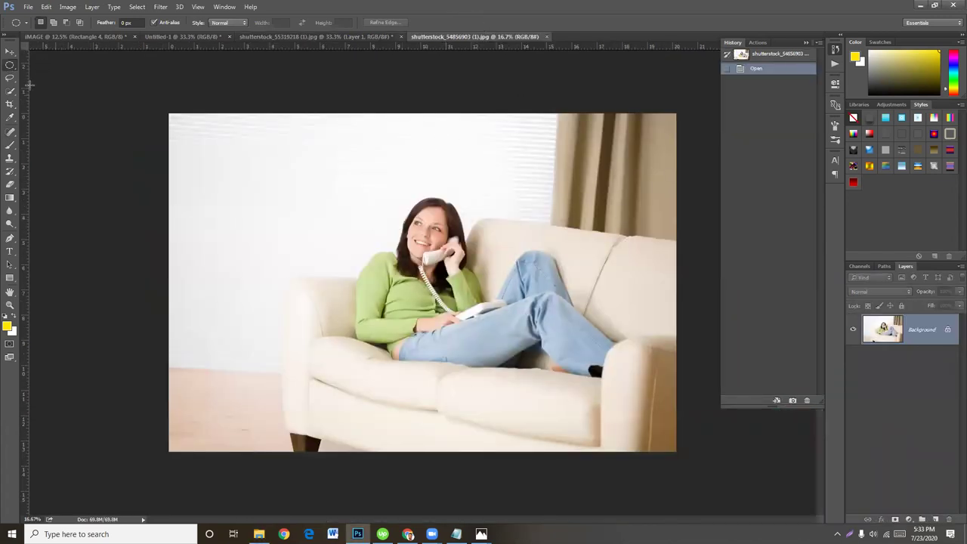
right_click(9, 67)
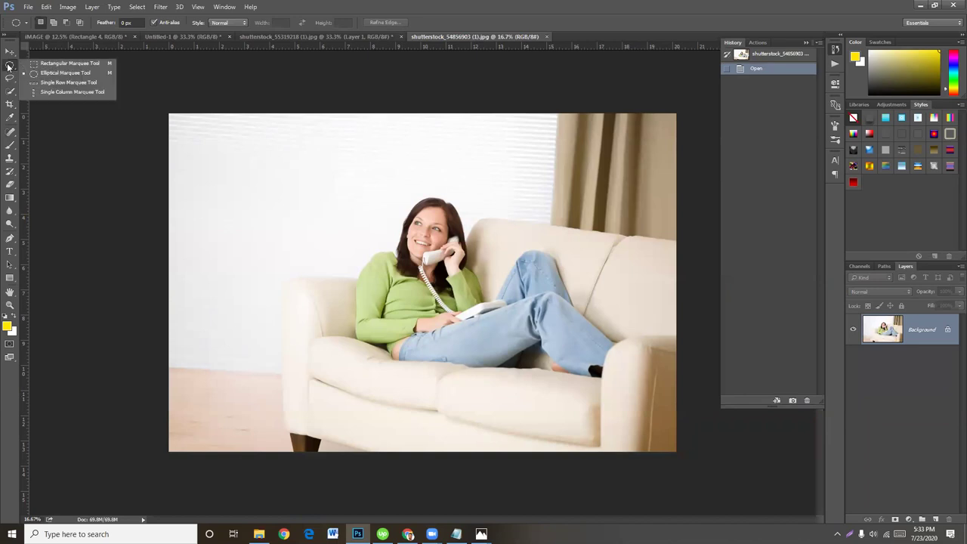
left_click(46, 64)
left_click_drag(260, 186, 715, 478)
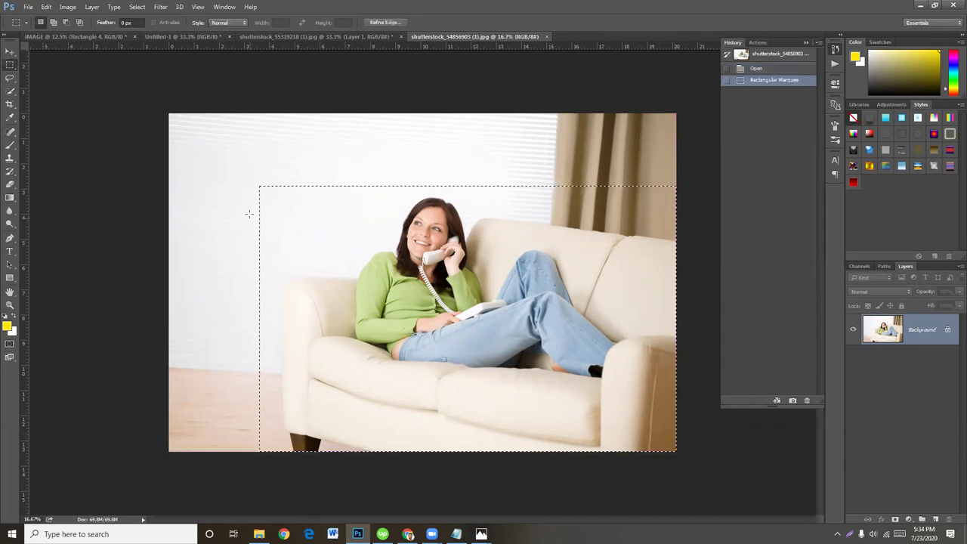
Step: Redraw the selection and crop to it, then undo the crop and deselect
left_click(259, 186)
left_click_drag(260, 186, 783, 474)
key("alt+i")
key("p")
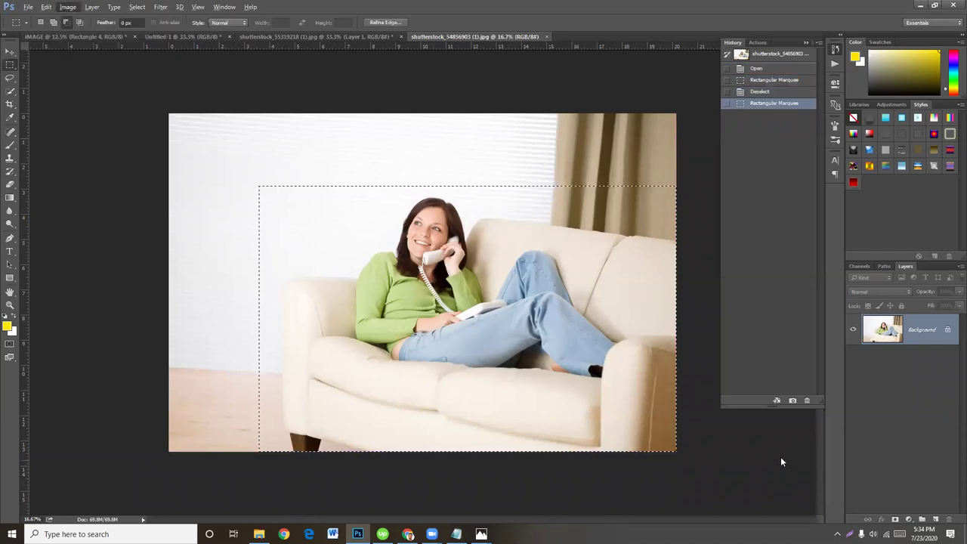
key("ctrl+z")
left_click(701, 438)
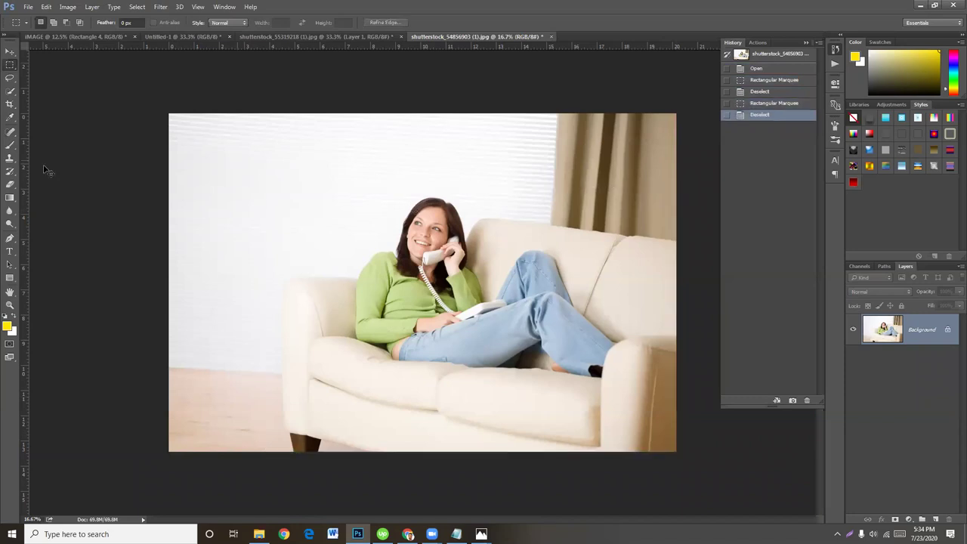
Step: Trim the left, top and bottom edges with the Crop tool, then apply a second, tighter crop
left_click(9, 103)
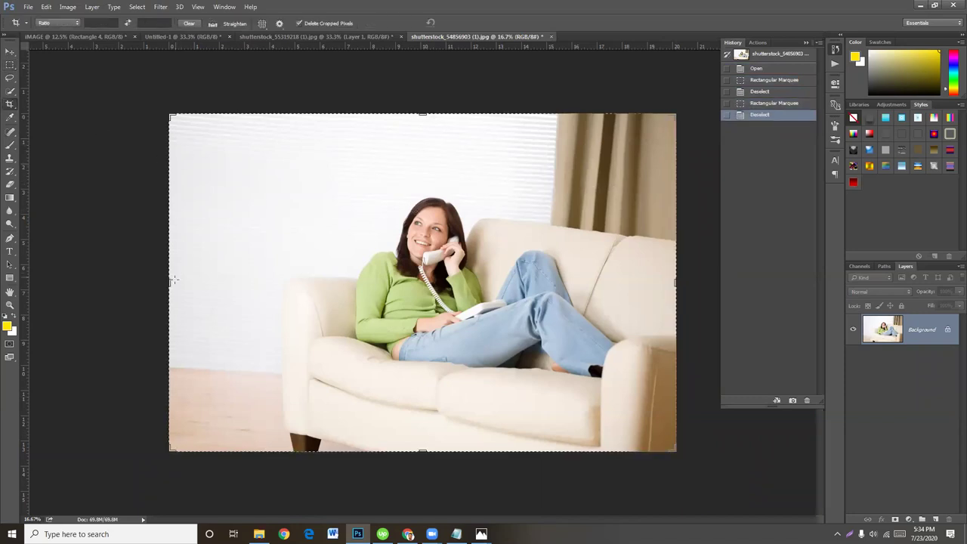
left_click_drag(172, 282, 229, 295)
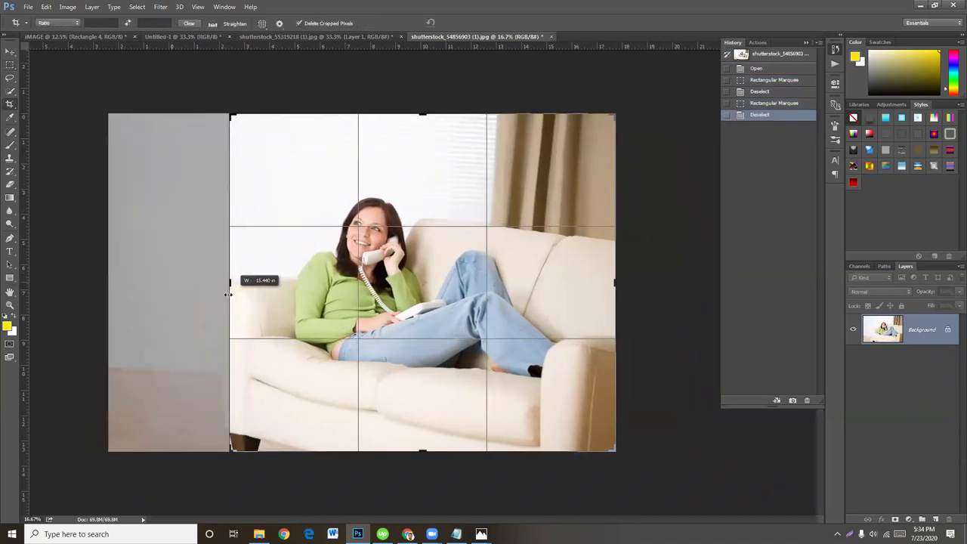
left_click_drag(421, 114, 410, 150)
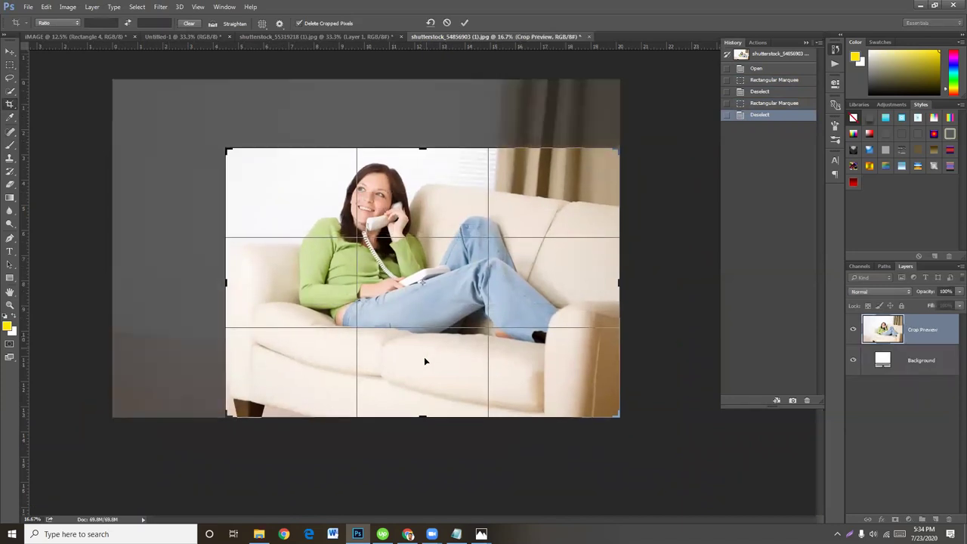
left_click_drag(423, 415, 425, 407)
key("Return")
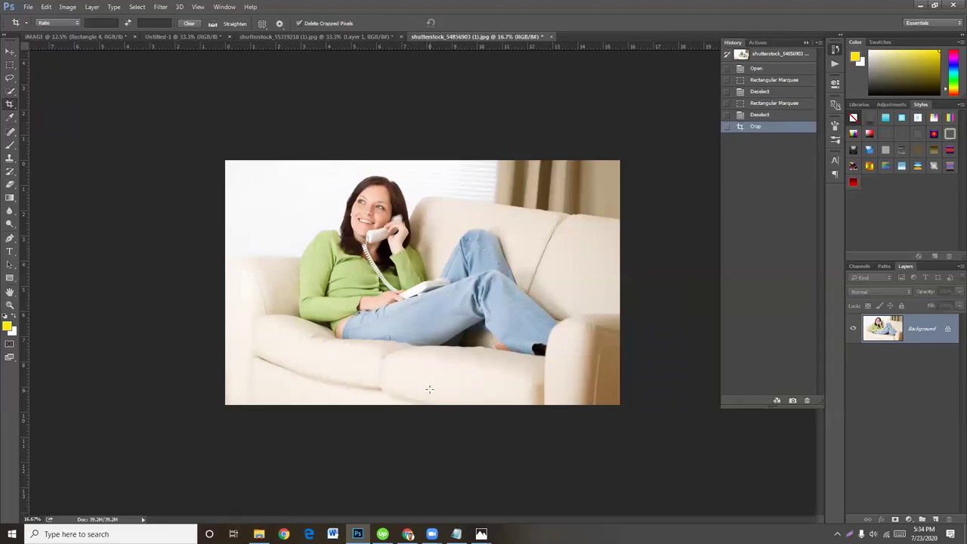
left_click_drag(257, 171, 616, 396)
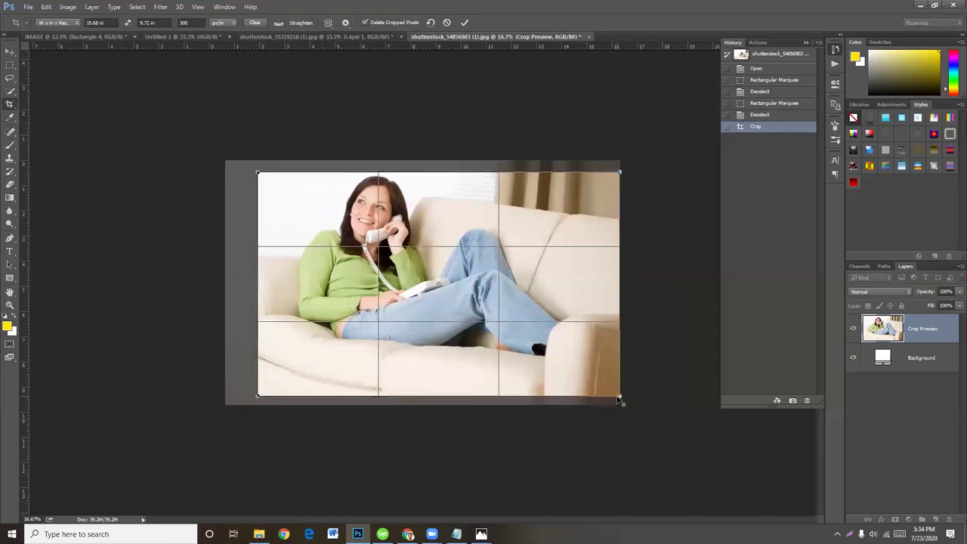
key("Return")
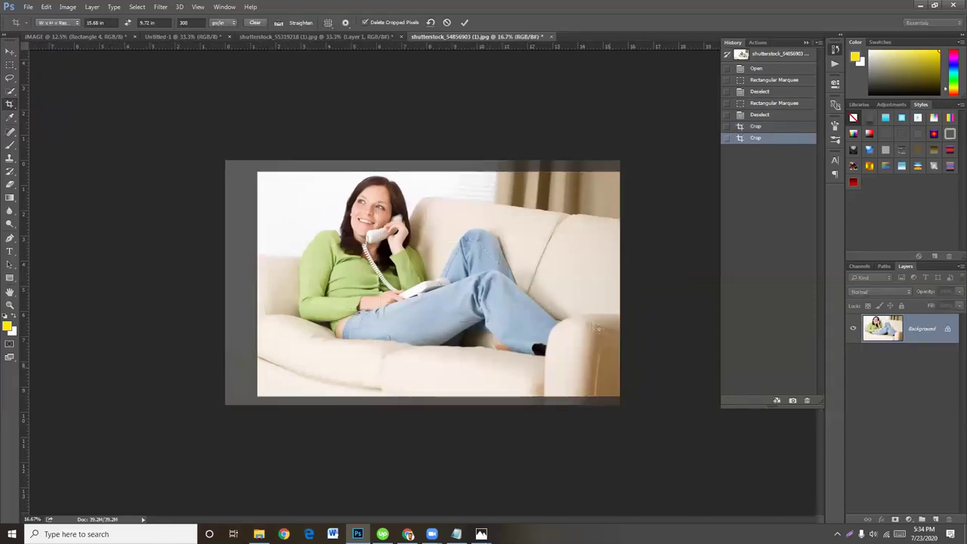
Step: Crop to a rectangular marquee selection via Image > Crop, then deselect
left_click(10, 66)
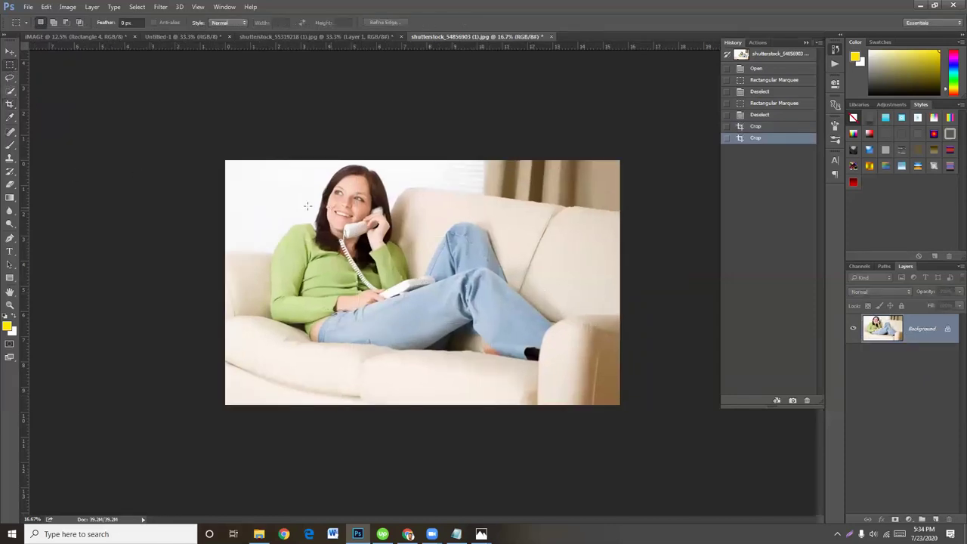
left_click_drag(271, 184, 603, 393)
key("alt+i")
key("p")
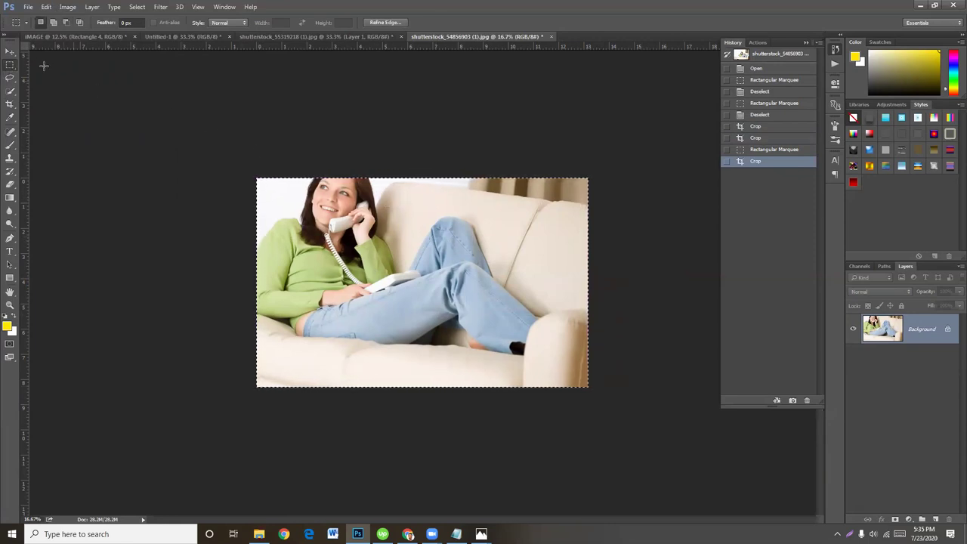
key("v")
key("ctrl+d")
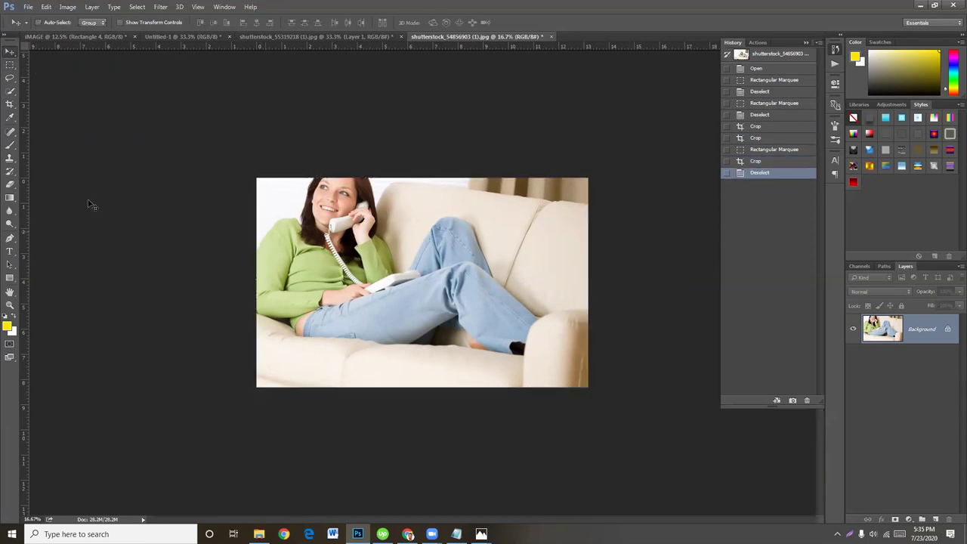
Step: Crop to a selection of the legs and sofa, then undo that last crop
left_click(10, 65)
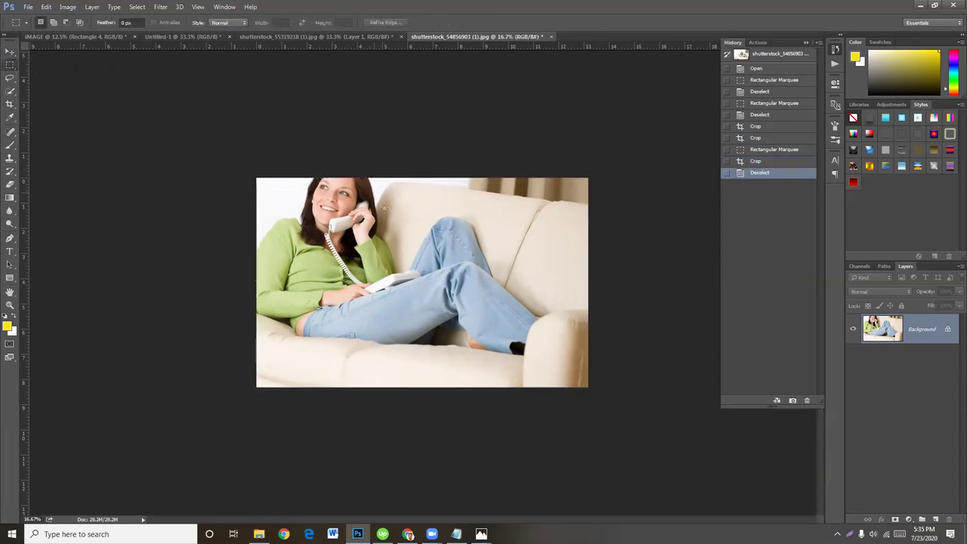
left_click_drag(374, 192, 556, 372)
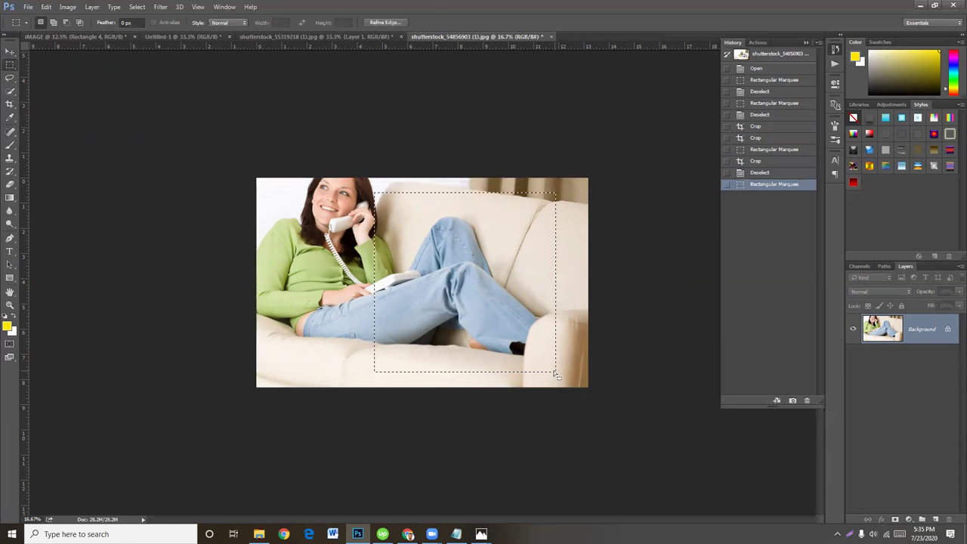
key("alt+i")
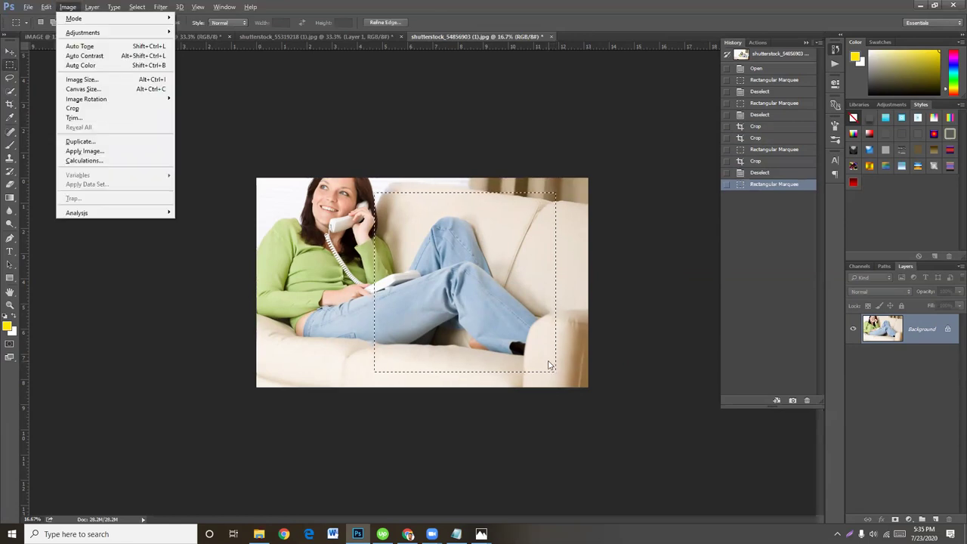
key("p")
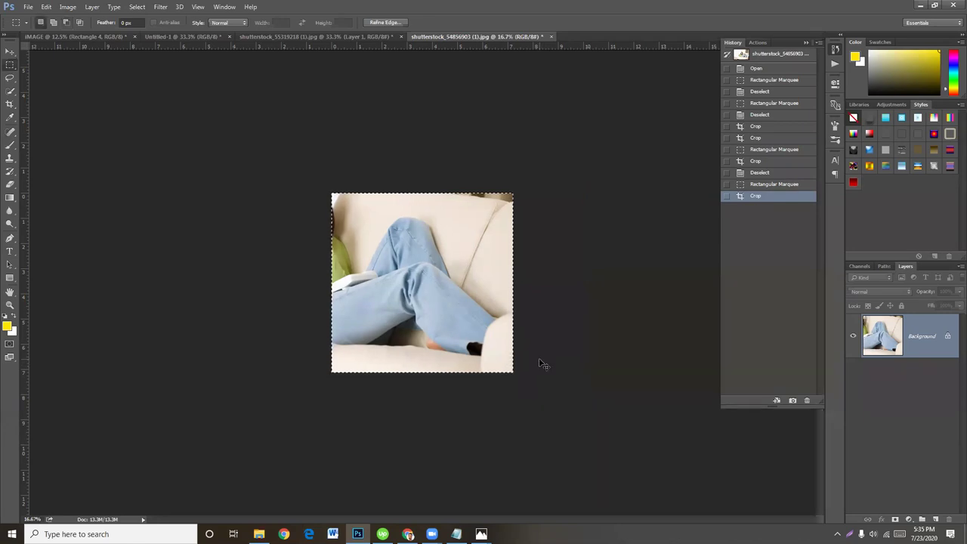
key("ctrl+alt+z")
key("ctrl+alt+z")
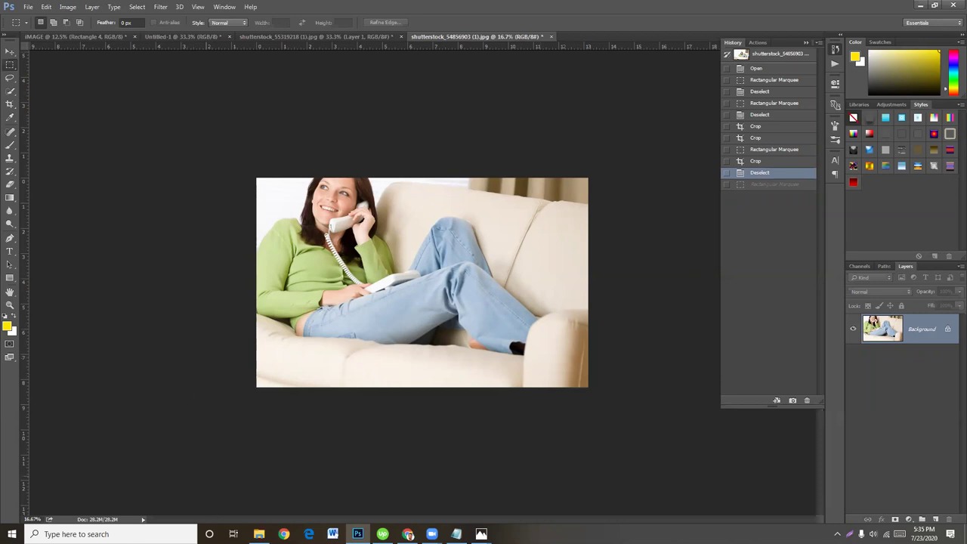
Step: From the Feb 28 25 Images folder, drag shutterstock_148264952.jpg onto Photoshop's tab bar
left_click(259, 534)
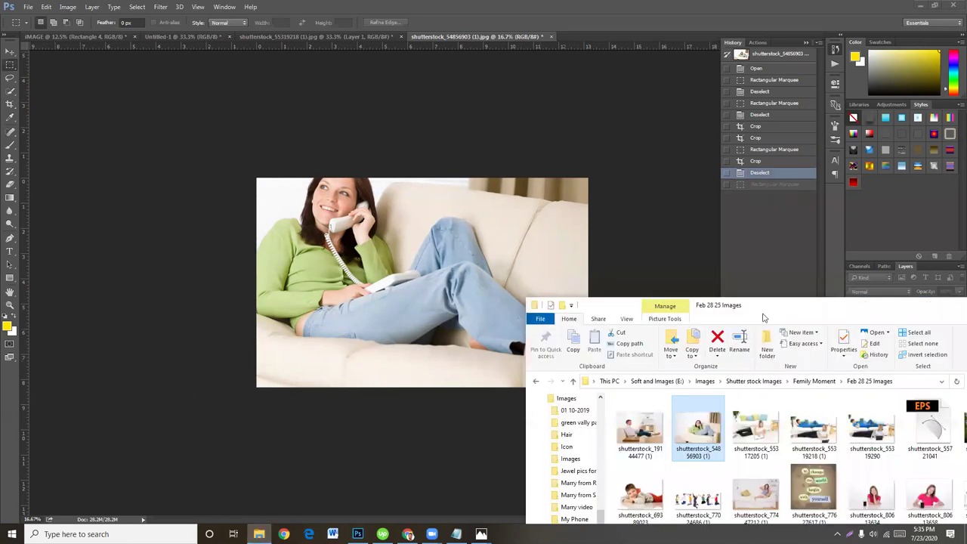
left_click_drag(748, 308, 629, 151)
left_click(692, 337)
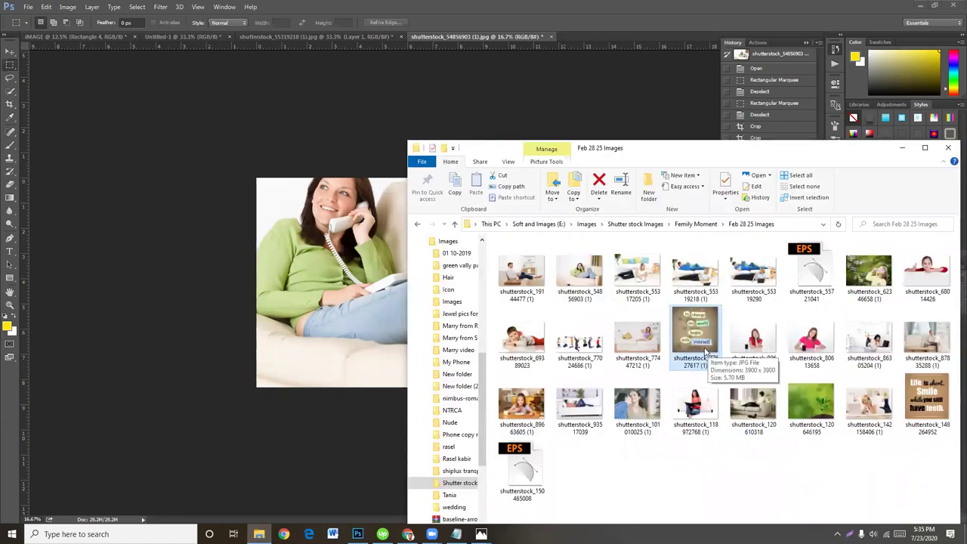
left_click(929, 415)
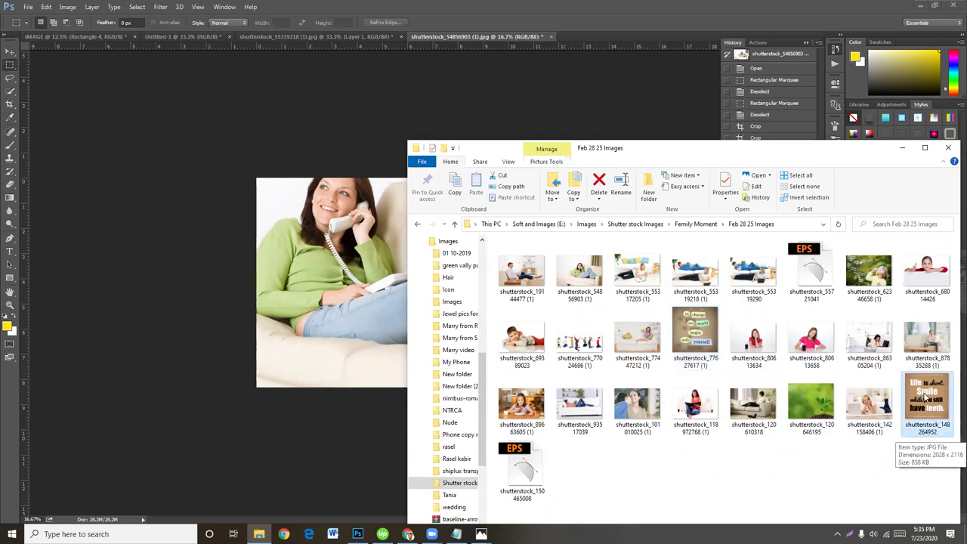
left_click_drag(925, 398, 599, 17)
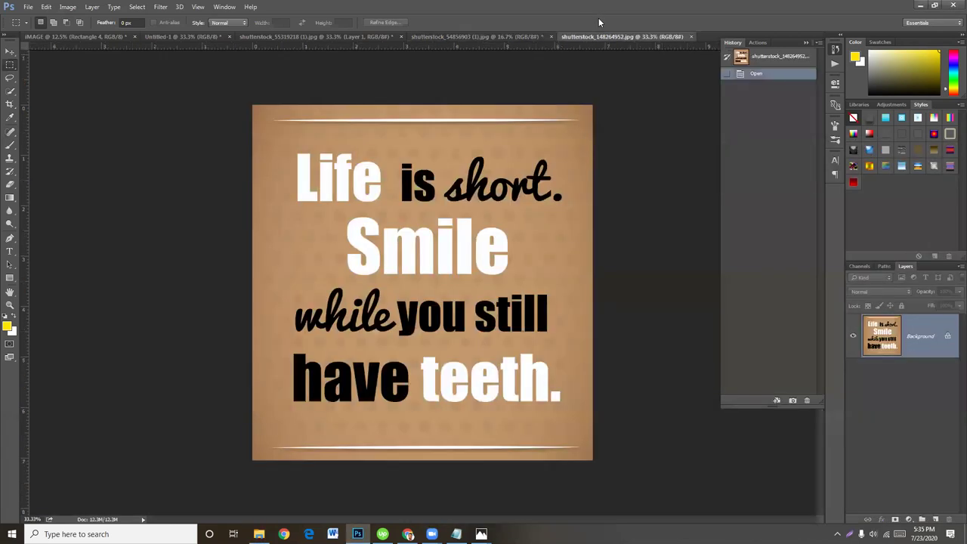
Step: Zoom the quote image to full size and switch to the Magic Wand tool
key("ctrl+plus")
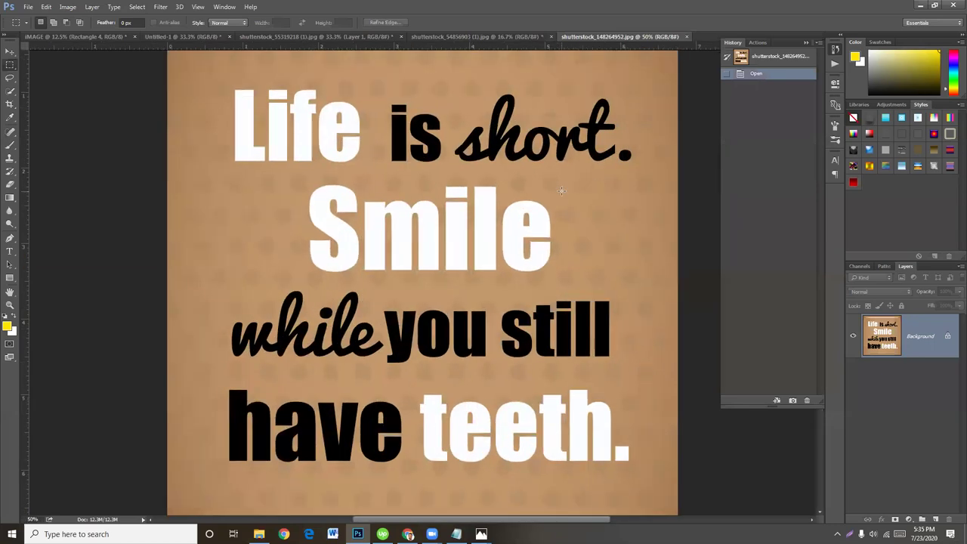
key("ctrl+plus")
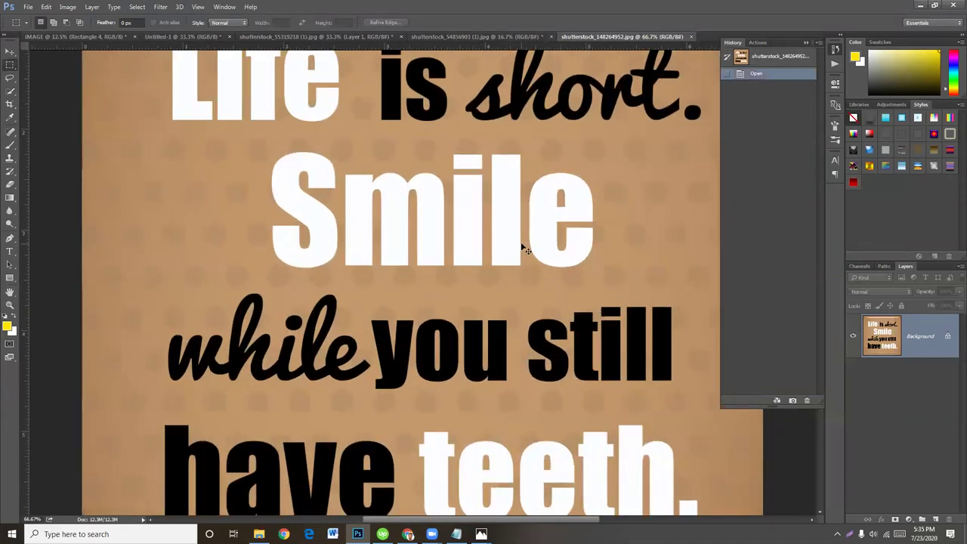
key("ctrl+plus")
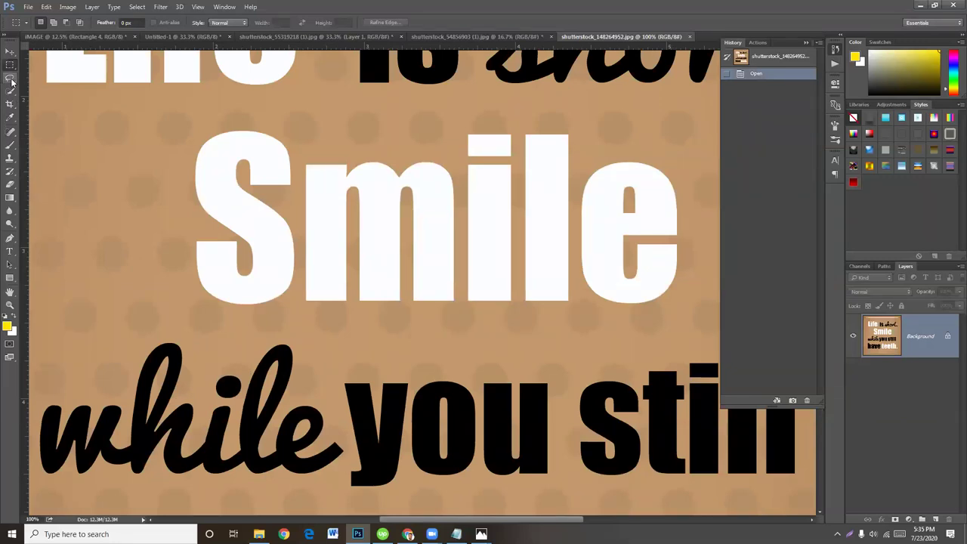
left_click(11, 78)
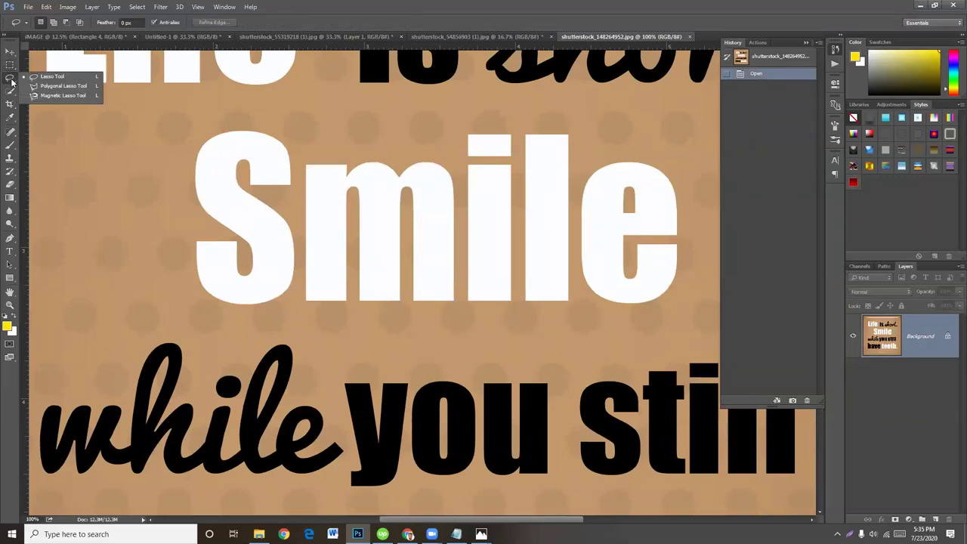
left_click(10, 94)
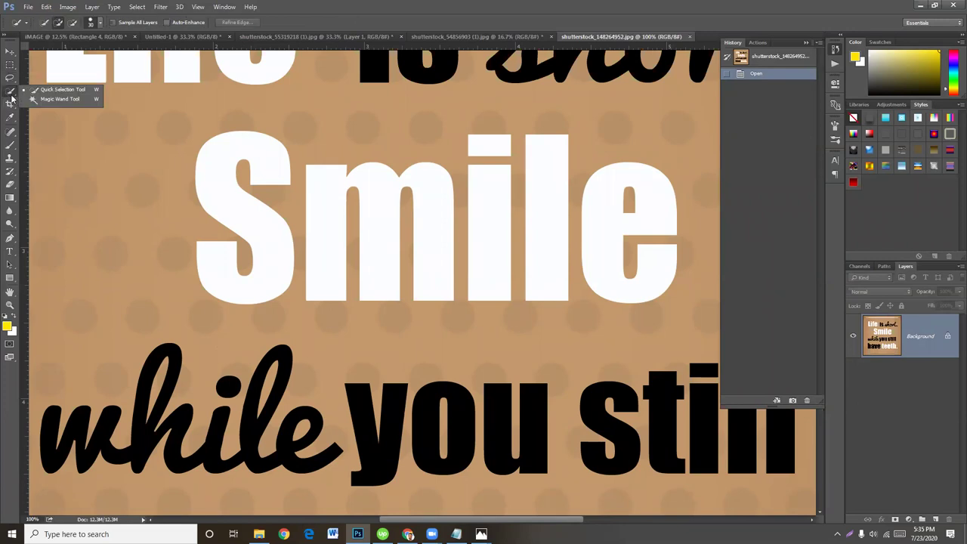
left_click(46, 99)
Step: Select every letter of the white word Smile and copy it onto Layer 1
left_click(222, 162)
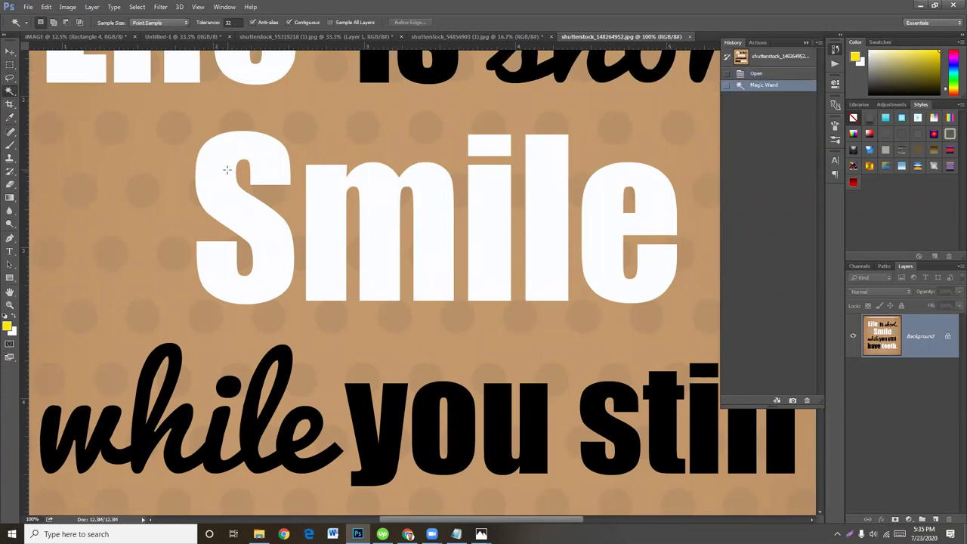
left_click(320, 201, "shift")
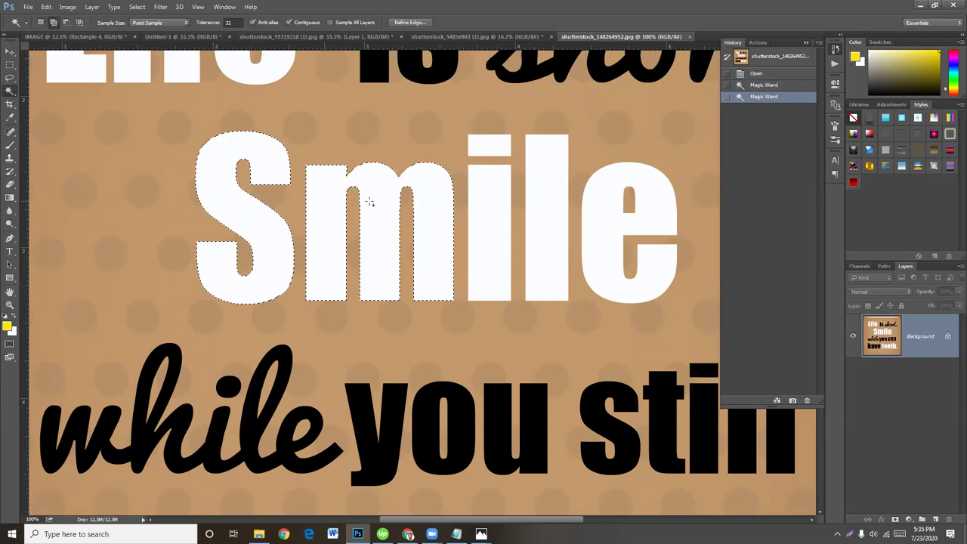
left_click(490, 186, "shift")
left_click(496, 145, "shift")
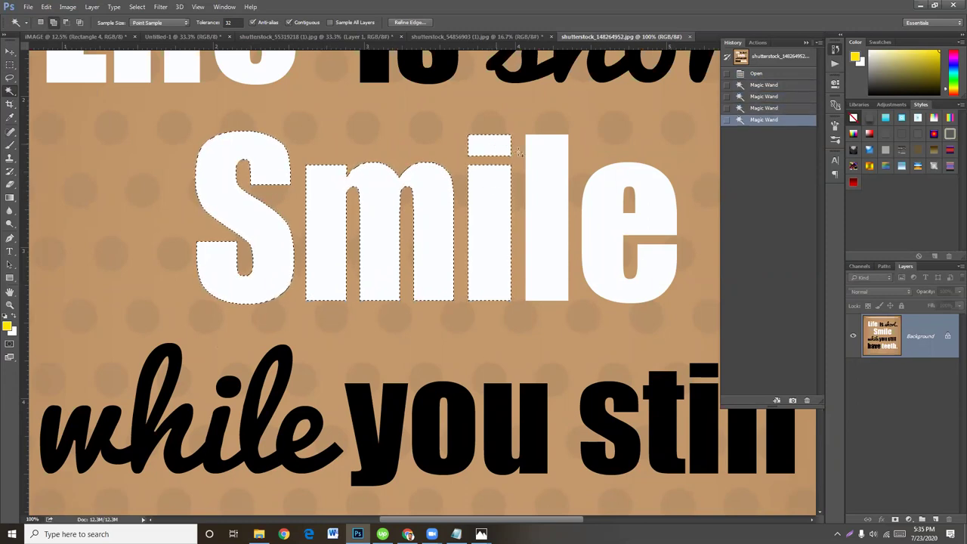
left_click(536, 155, "shift")
left_click(603, 189, "shift")
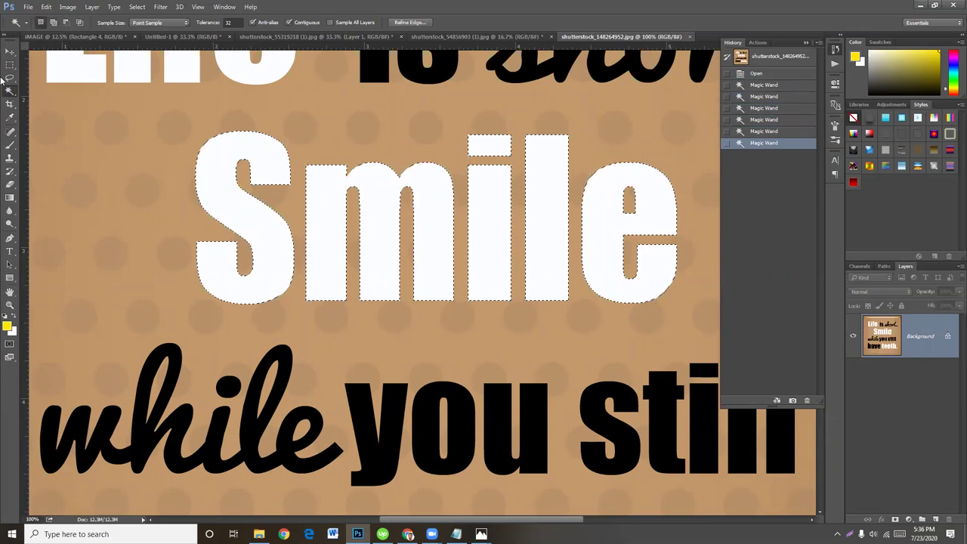
left_click(10, 50)
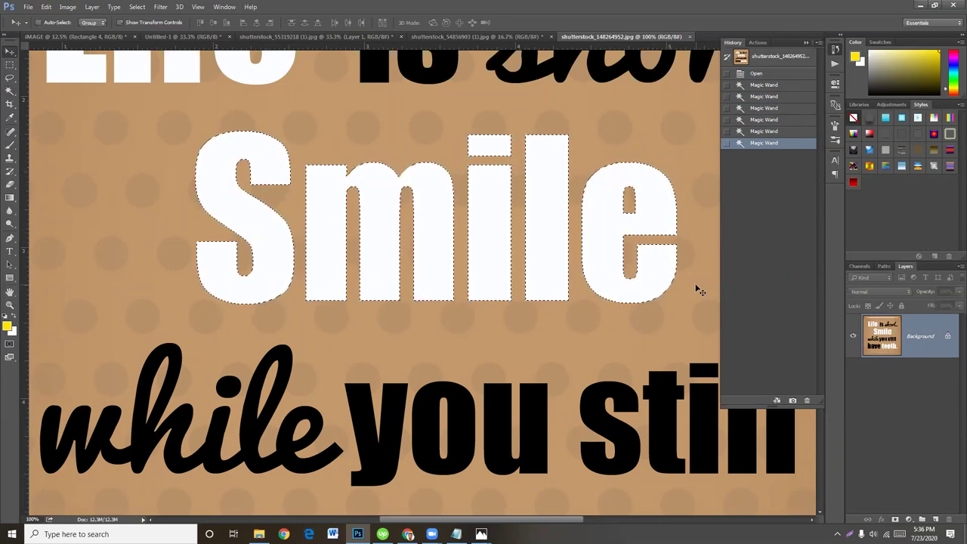
key("ctrl+j")
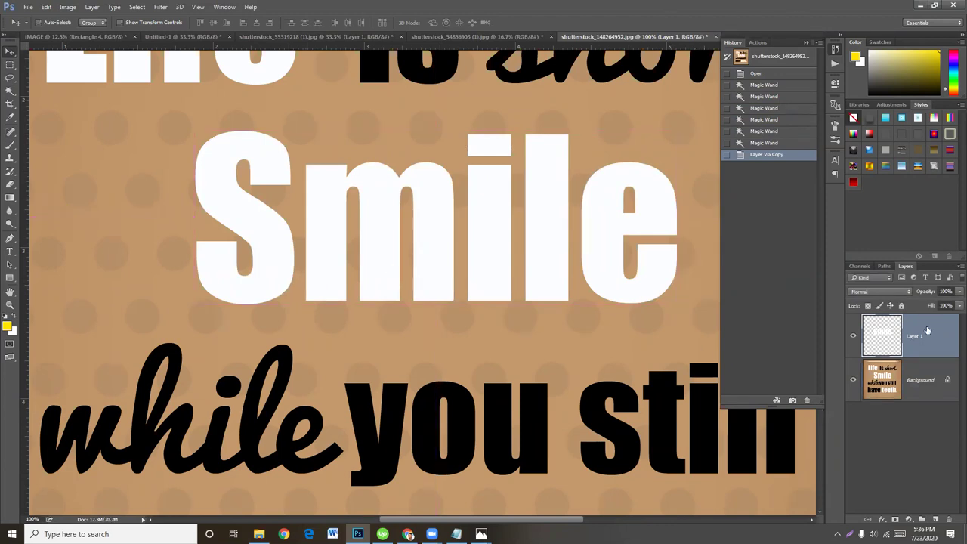
Step: Check the copied Smile layer, then give it a tight, small-size drop shadow
left_click(854, 382)
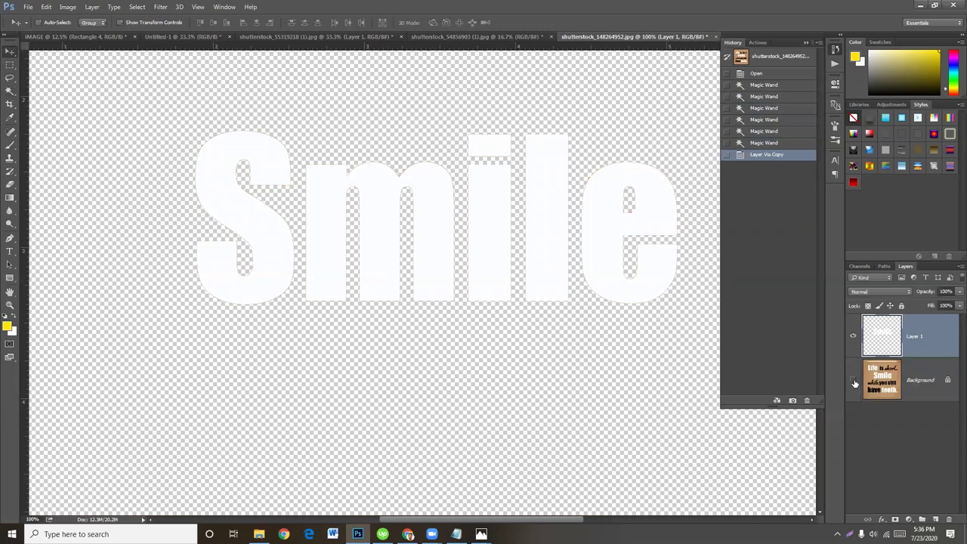
left_click(854, 381)
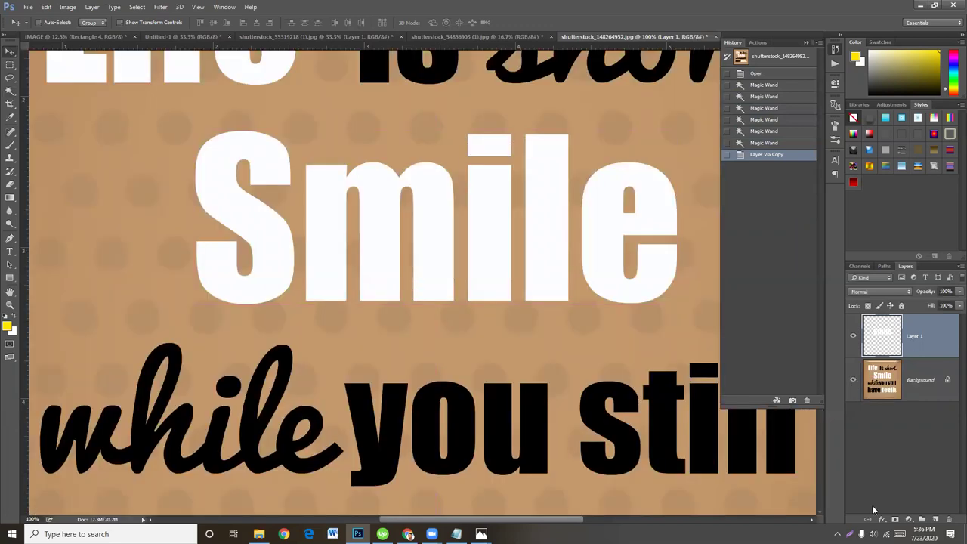
left_click(882, 520)
left_click(889, 514)
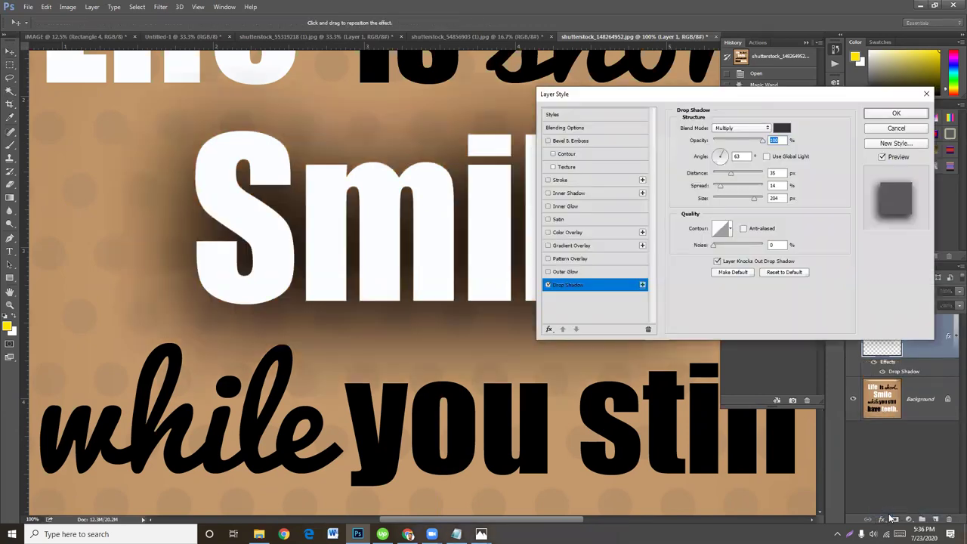
mouse_move(752, 201)
left_mouse_down()
mouse_move(720, 201)
mouse_move(723, 216)
left_mouse_up()
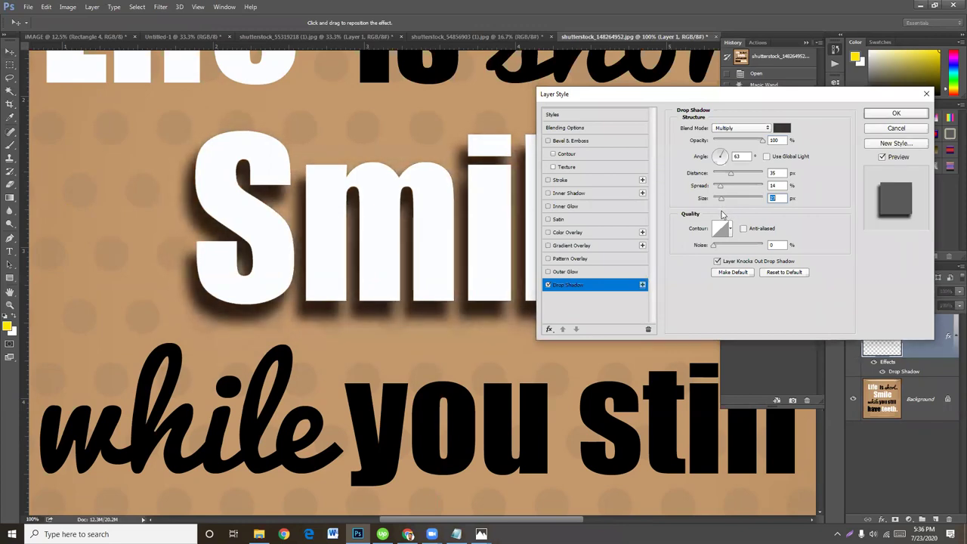
Step: Add a tan #c3986b Color Overlay sampled from the background to Smile
left_click(567, 233)
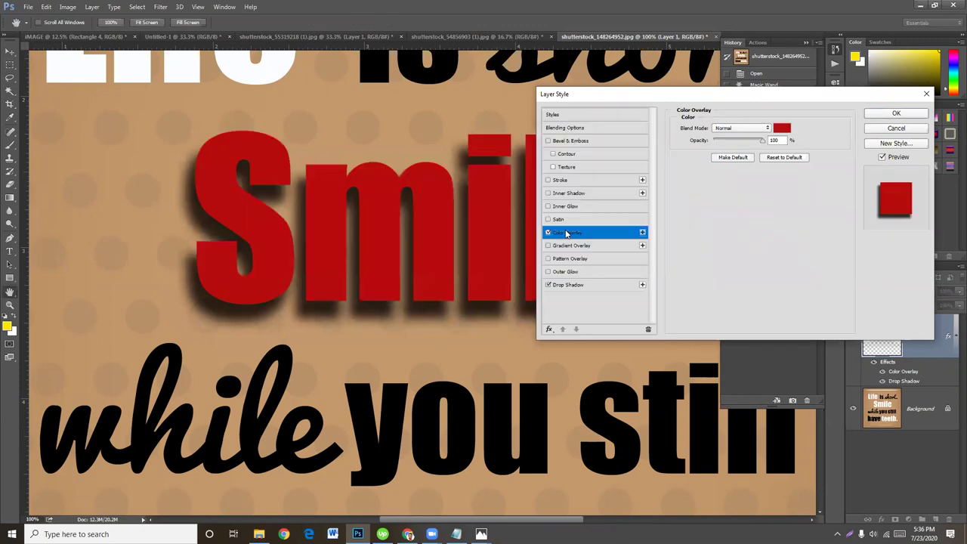
left_click(782, 130)
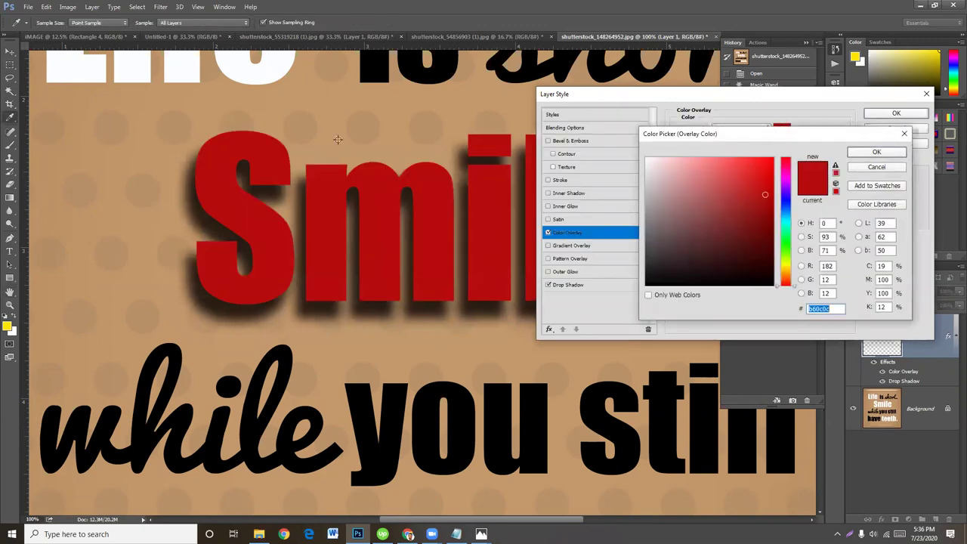
left_click(387, 99)
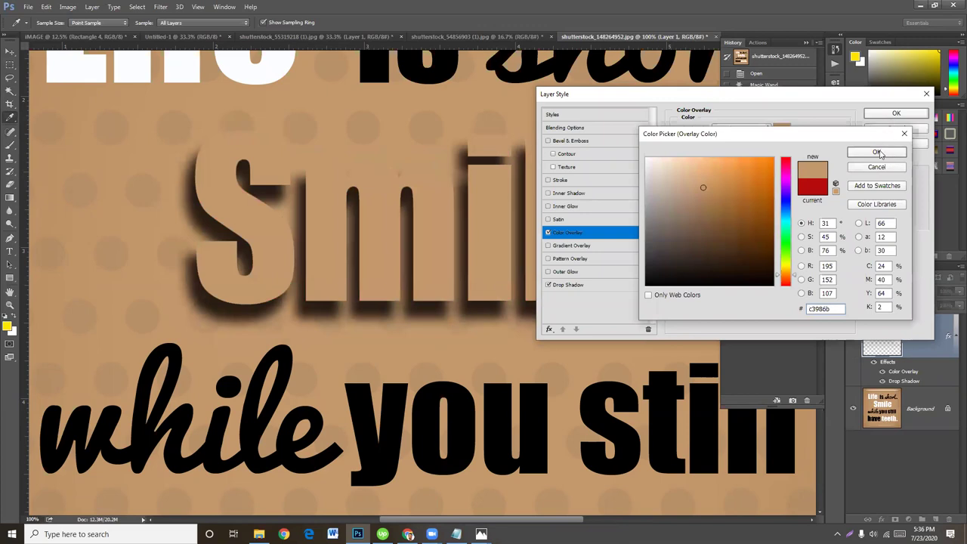
left_click(879, 153)
left_click(896, 113)
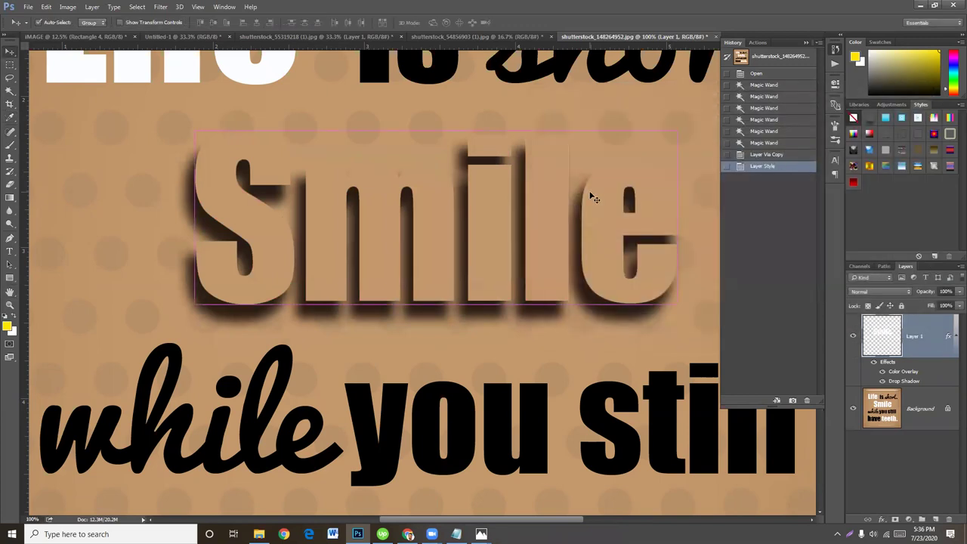
key("ctrl+minus")
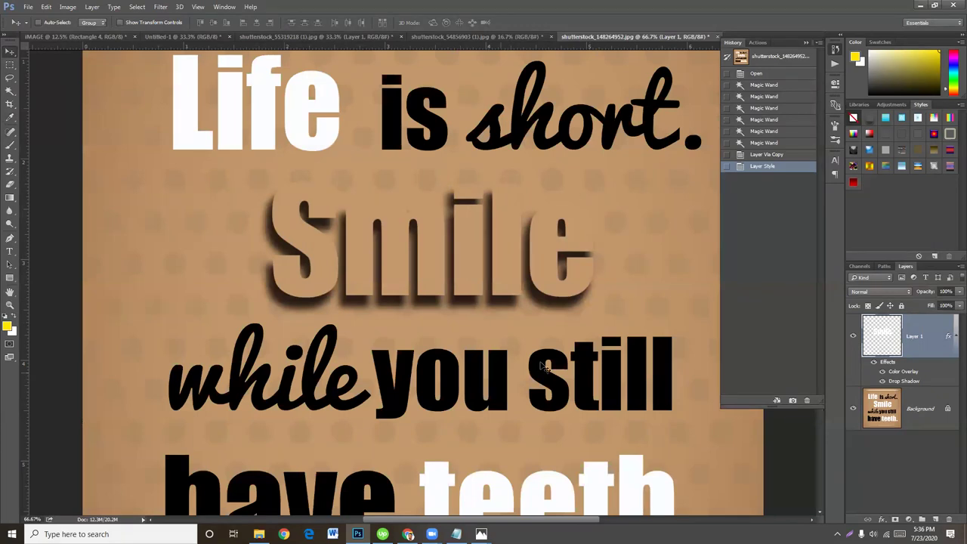
Step: Clear the current selection and make the Background layer active with the Magic Wand ready
left_click_drag(459, 313, 475, 346)
left_click(10, 91)
left_click(216, 124)
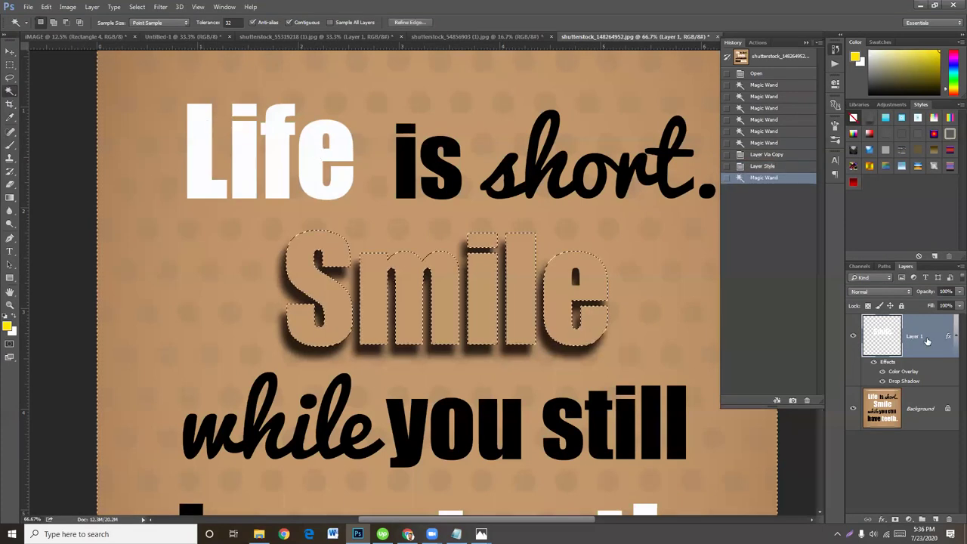
key("ctrl+d")
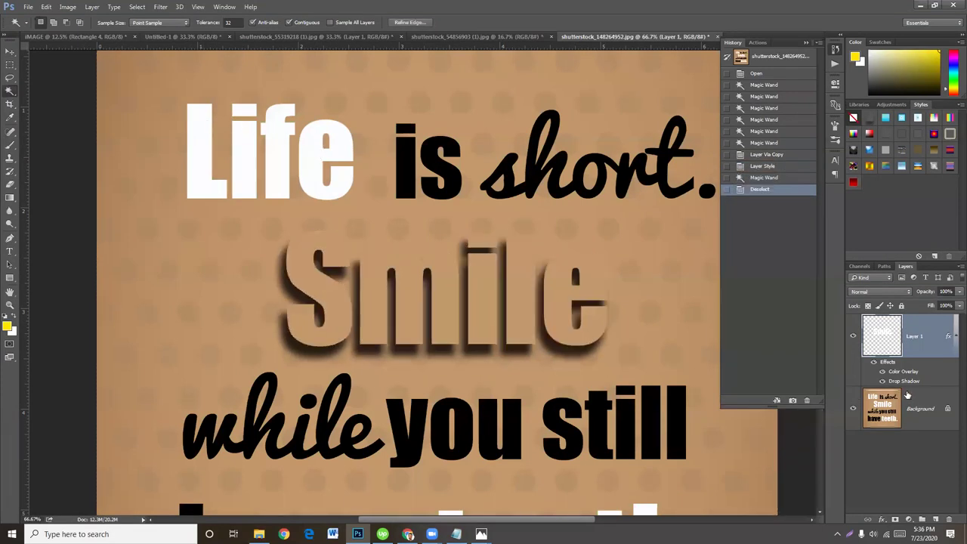
left_click(917, 408)
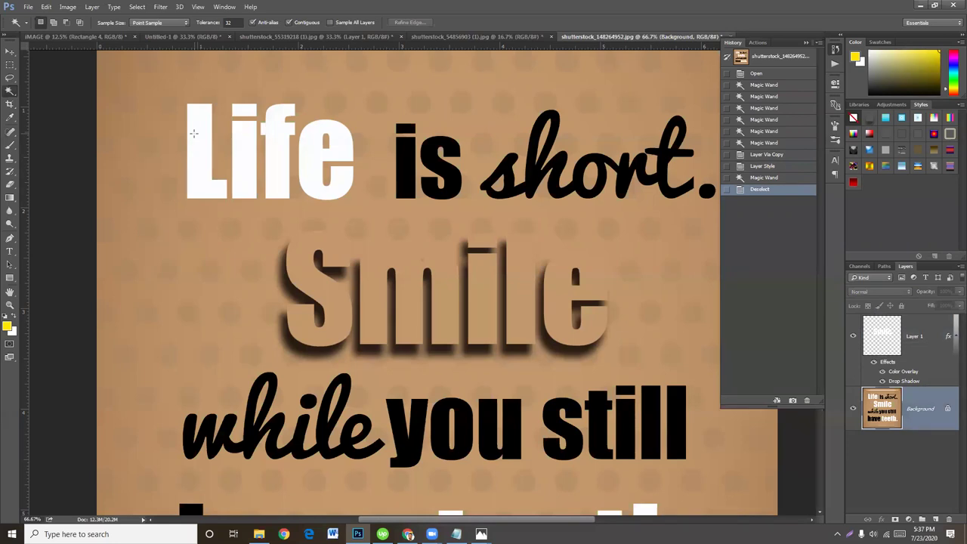
Step: Select the letters L, i, dot, f and e of Life and copy them to Layer 2
left_click(194, 134)
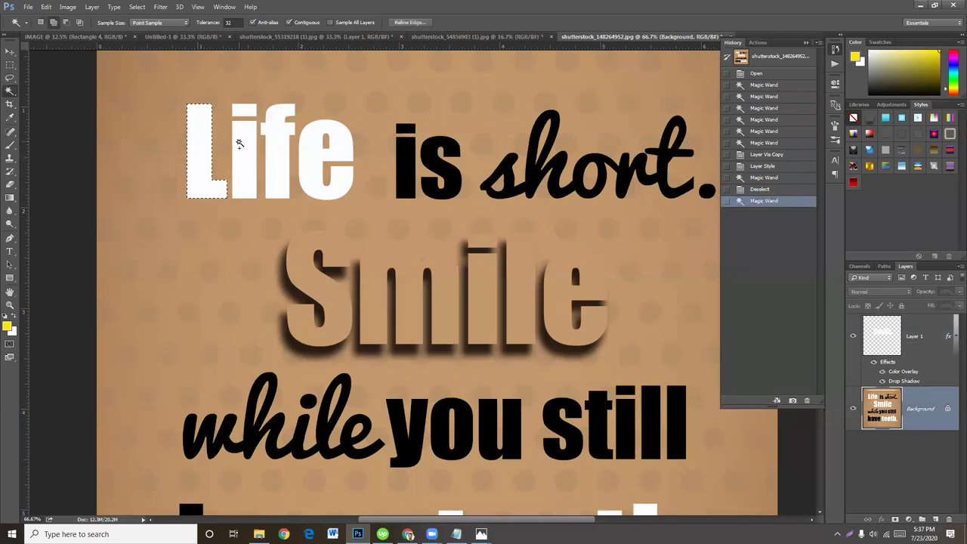
left_click(240, 146, "shift")
left_click(243, 111, "shift")
left_click(284, 119, "shift")
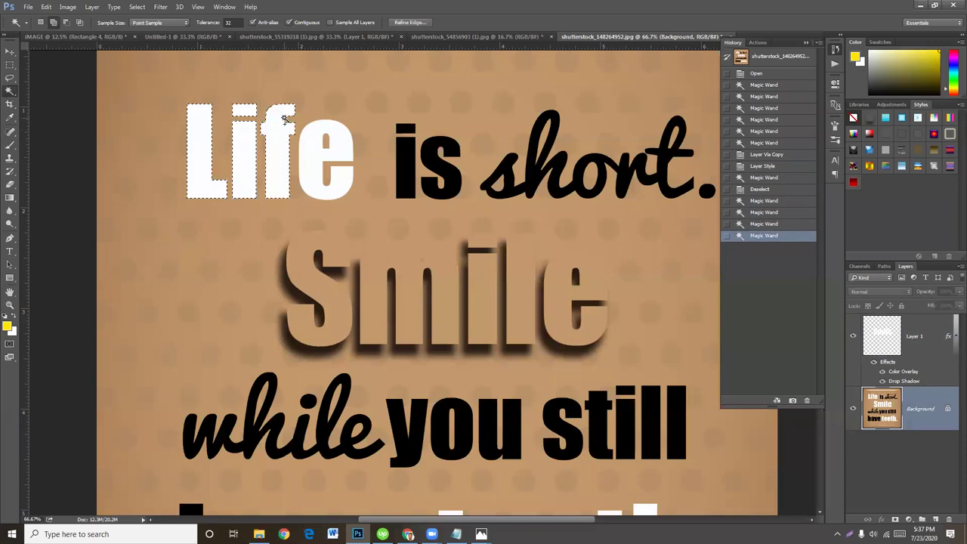
left_click(340, 148, "shift")
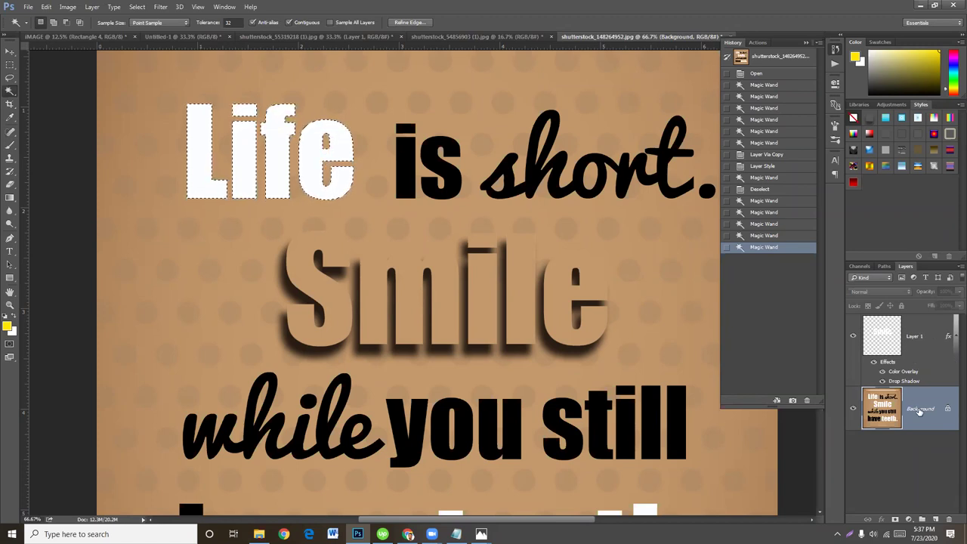
key("ctrl+j")
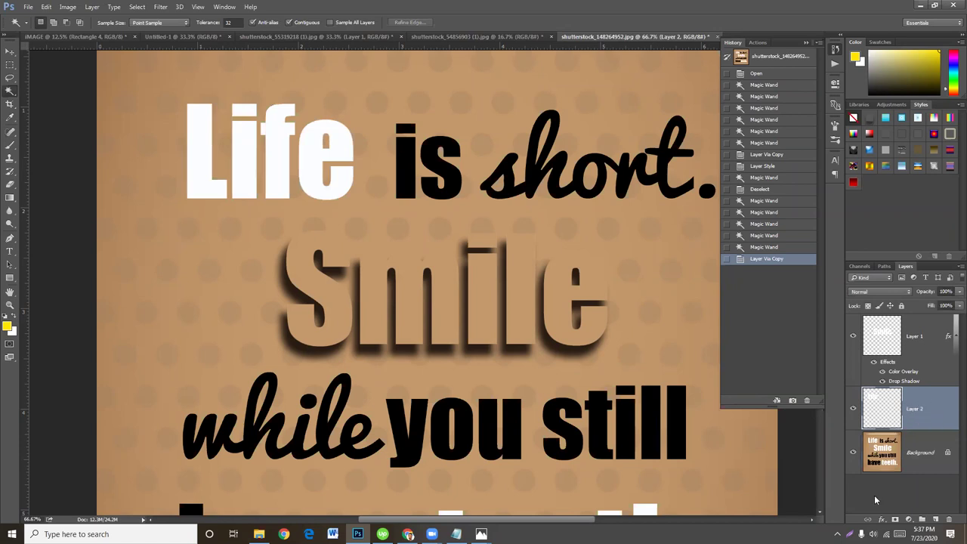
Step: Give Life a drop shadow and a Violet, Green, Orange preset Gradient Overlay
left_click(882, 520)
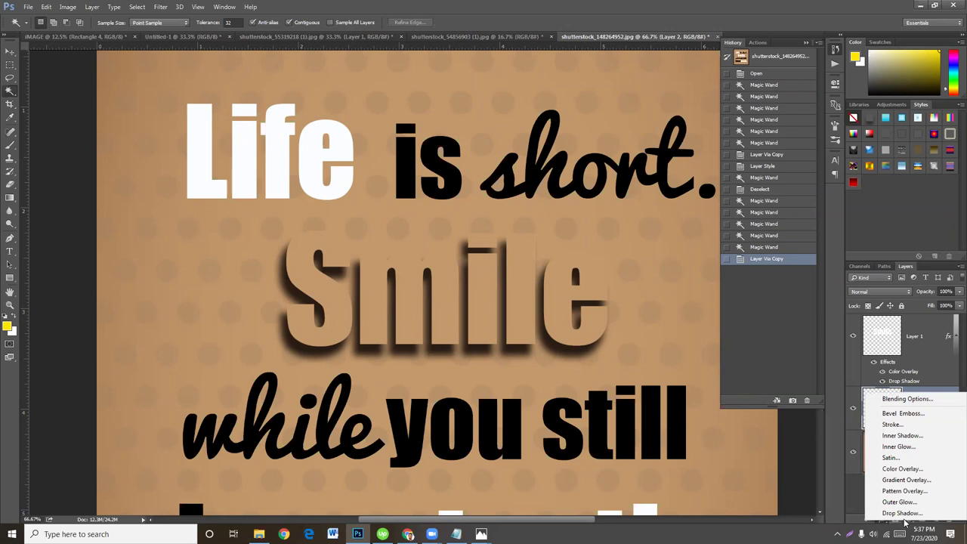
left_click(877, 511)
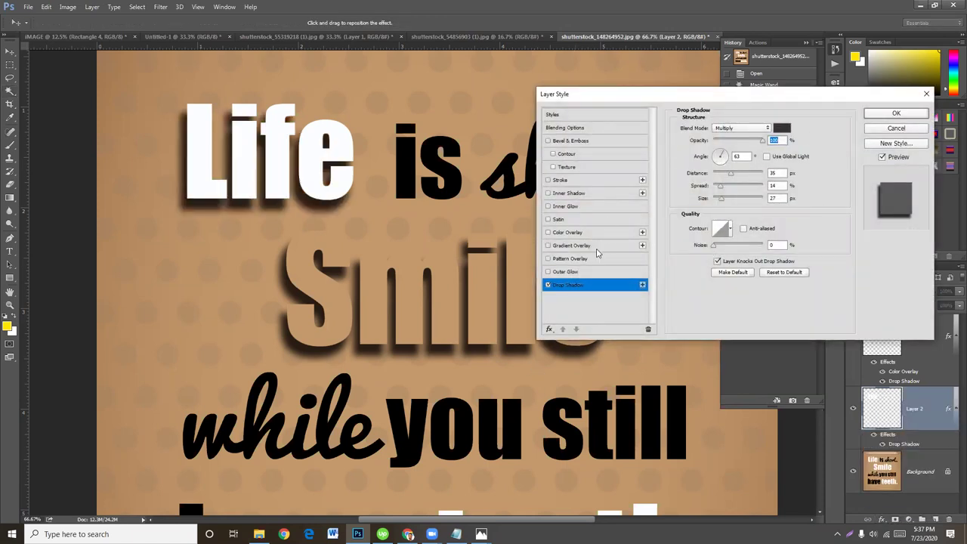
left_click(564, 246)
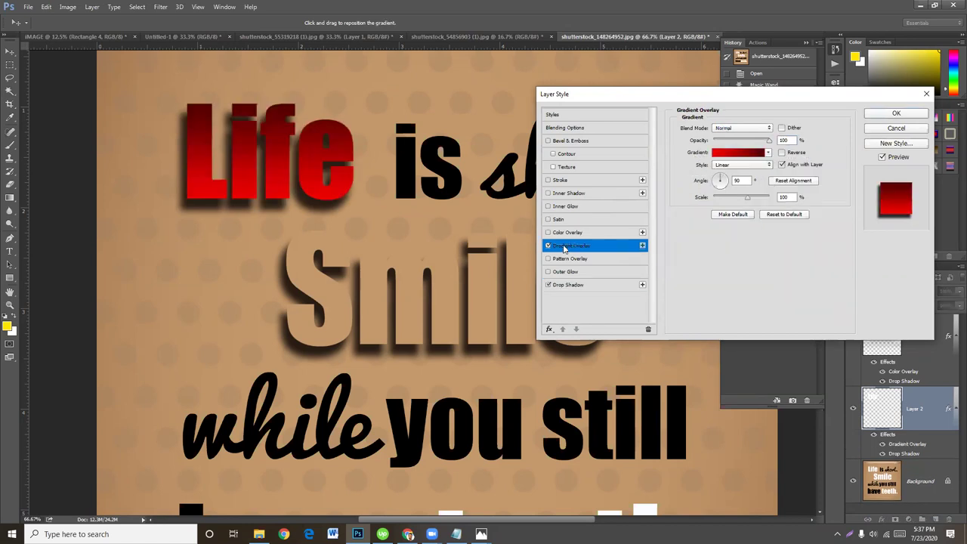
left_click(736, 152)
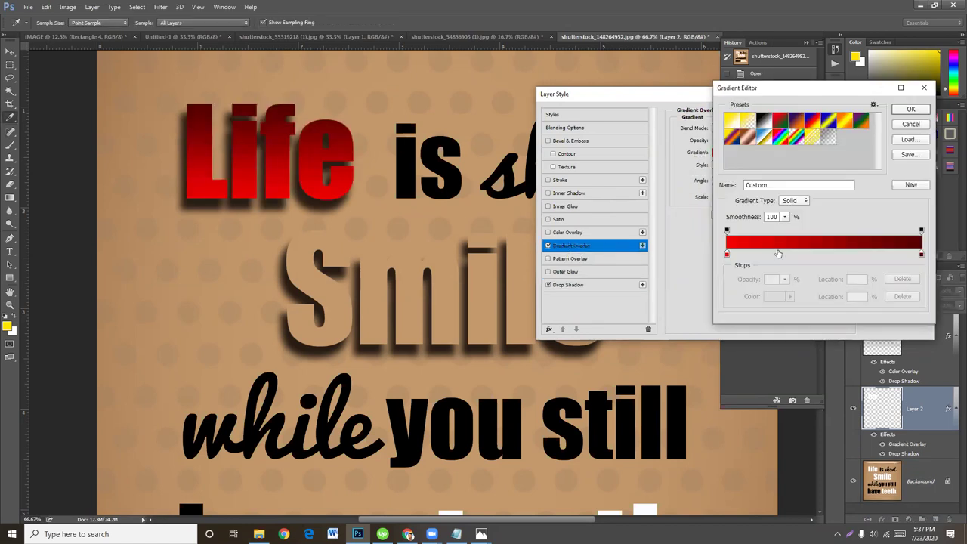
left_click(781, 122)
left_click(813, 125)
left_click(797, 125)
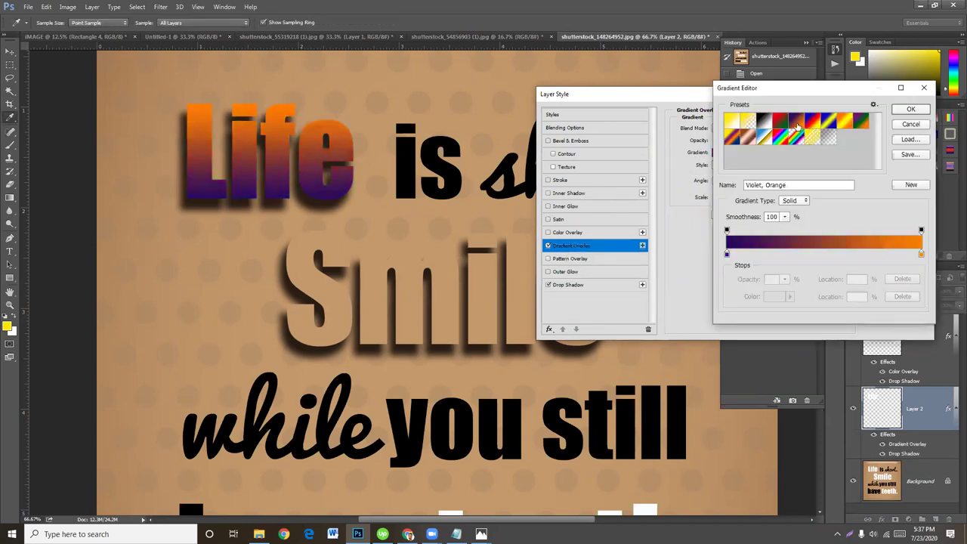
left_click(854, 123)
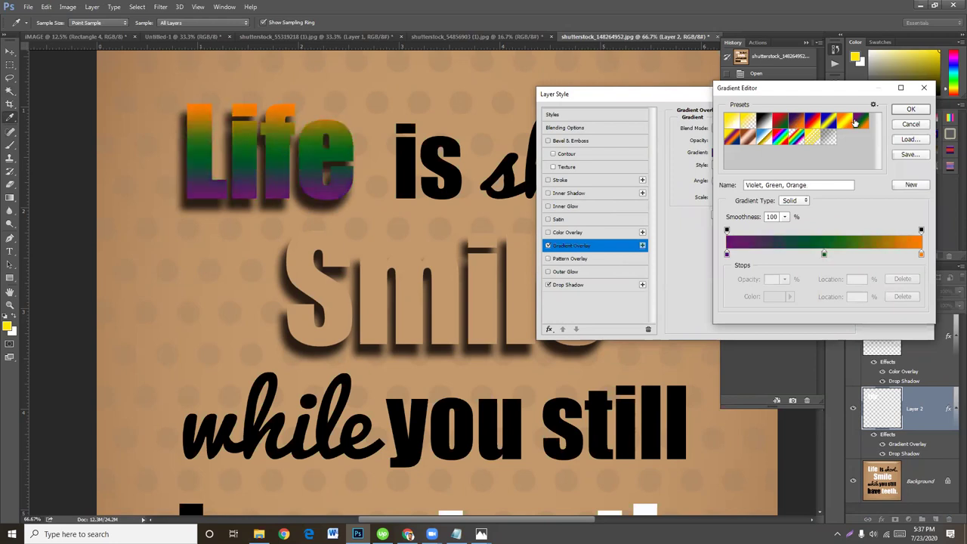
left_click(911, 110)
left_click(897, 113)
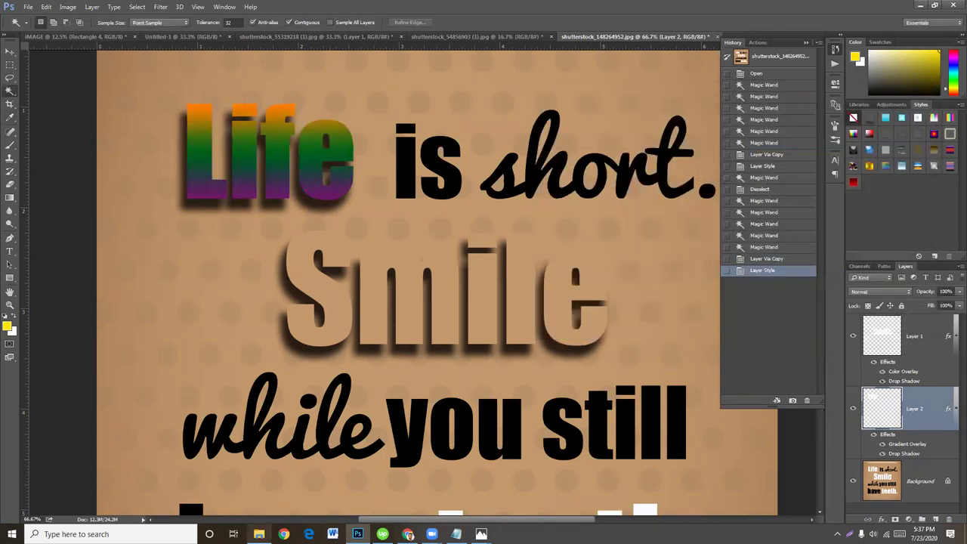
left_click(259, 535)
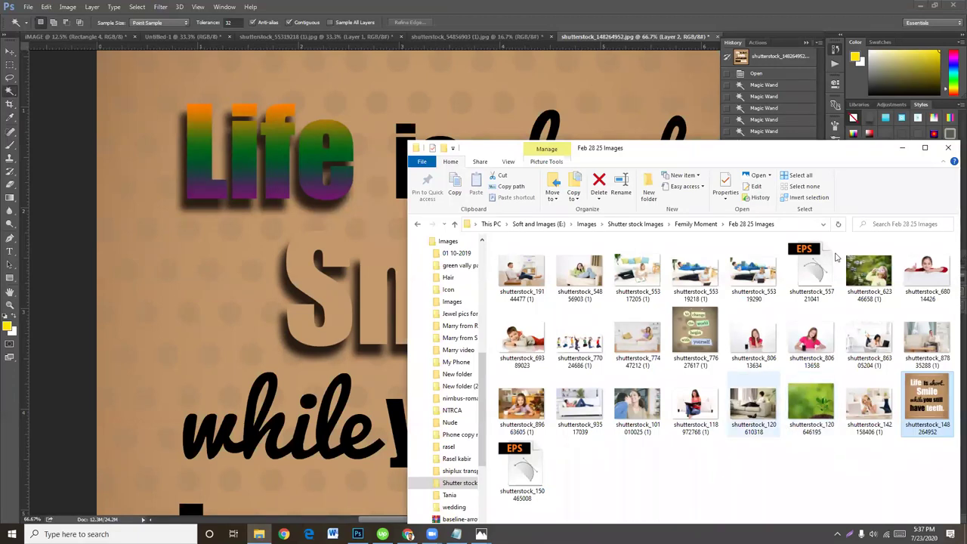
Step: Minimize the Feb 28 25 Images folder and toggle Layer 2's visibility to compare the styled lettering
left_click(902, 147)
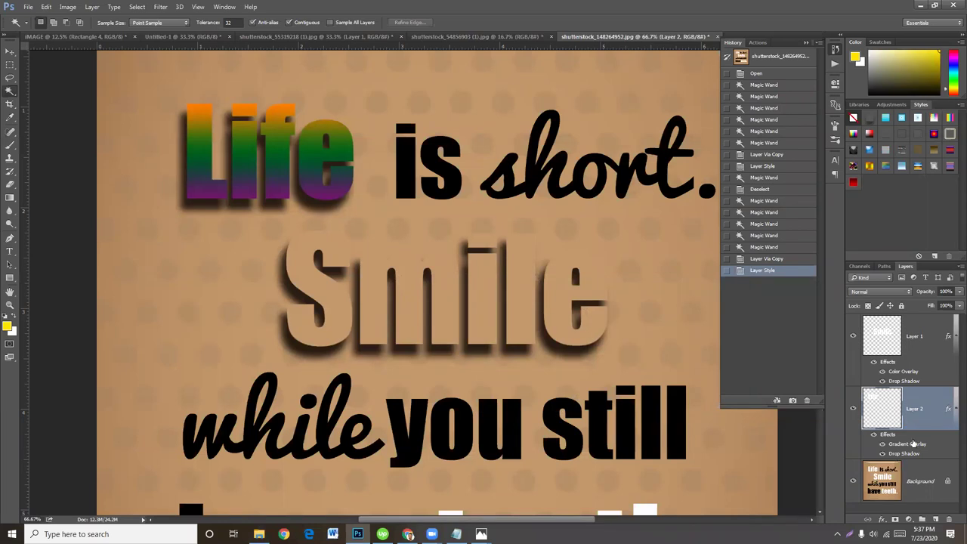
left_click(854, 409)
left_click(853, 409)
left_click(258, 534)
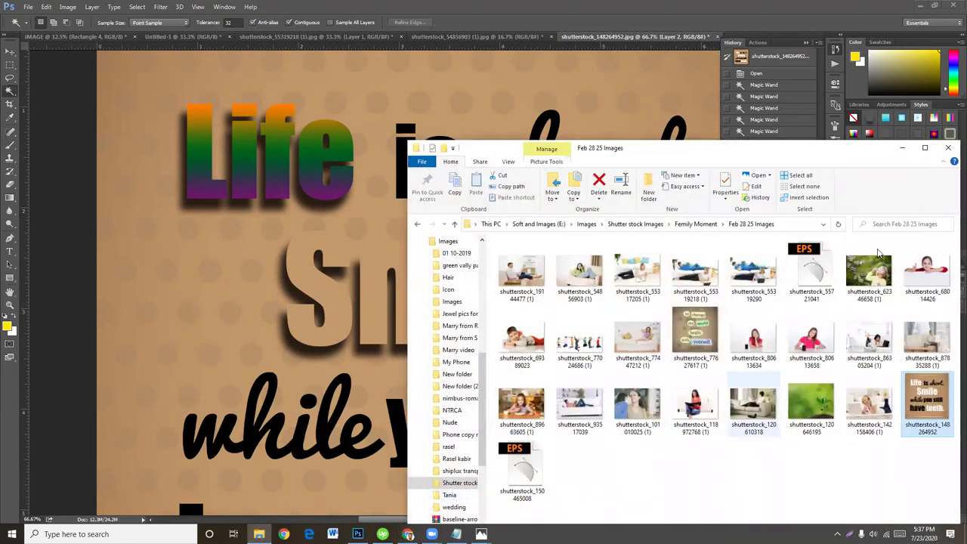
left_click(902, 147)
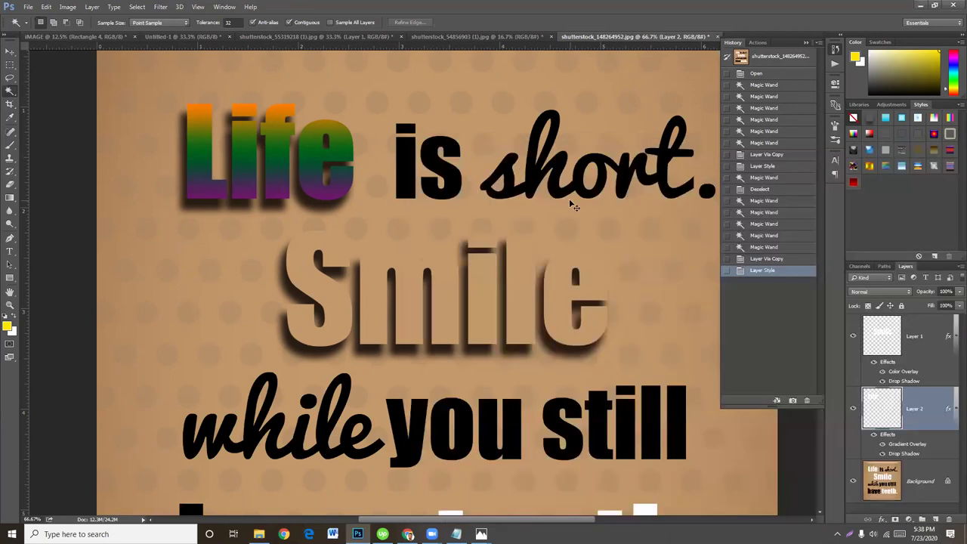
Step: Delete Layer 2 and Layer 1, leaving only the Background with plain white lettering
key("ctrl+minus")
key("ctrl+minus")
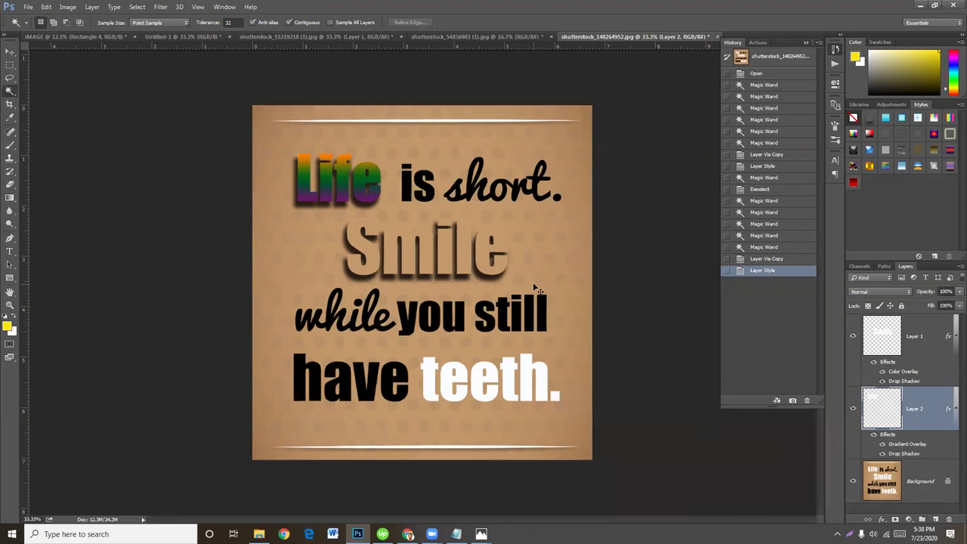
key("ctrl+minus")
key("ctrl+plus")
key("ctrl+plus")
key("ctrl+plus")
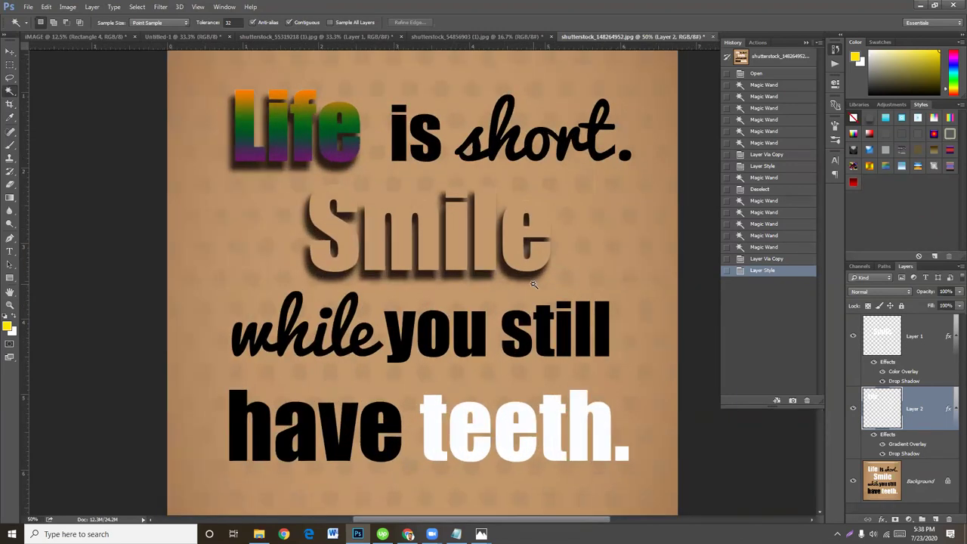
key("Delete")
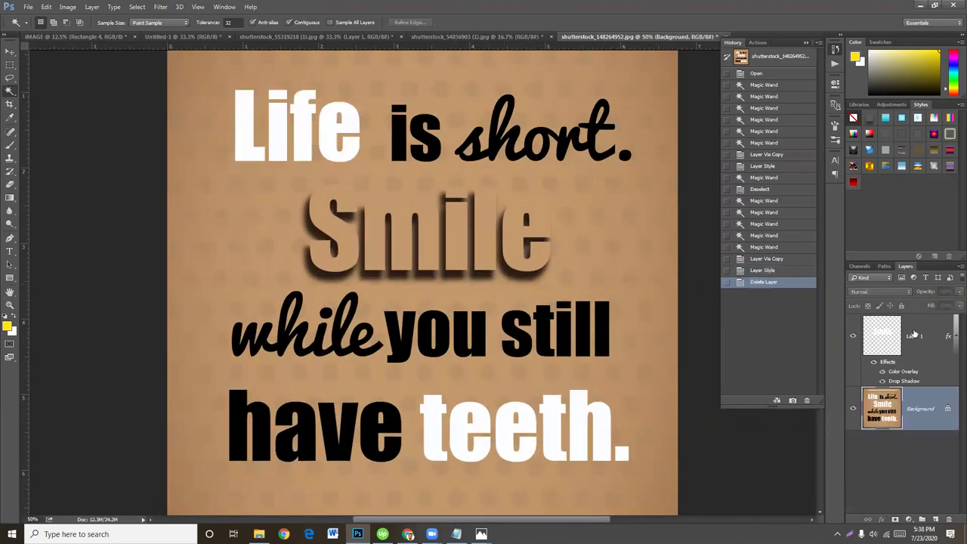
key("Delete")
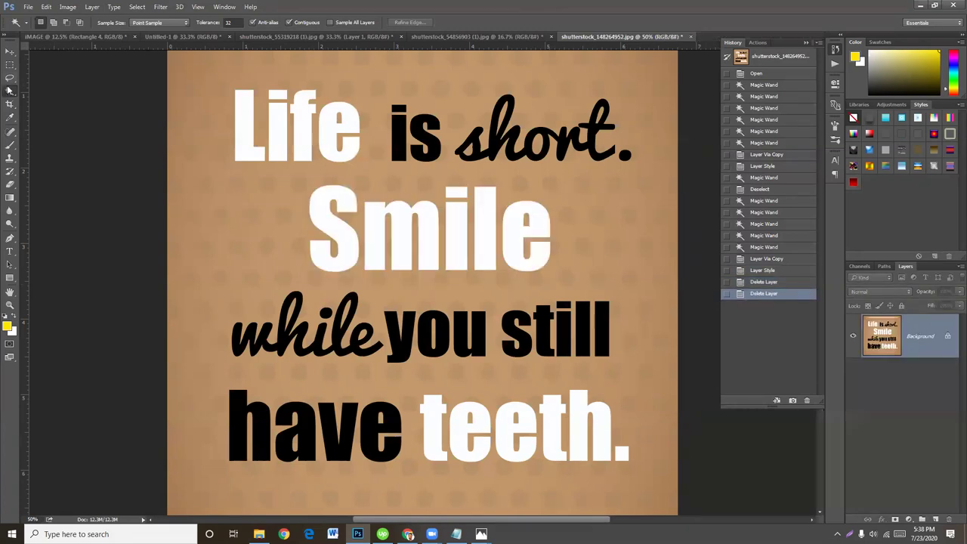
Step: Magic Wand the letters of Life and is one by one, then clear the mistaken selection
left_click(243, 119)
left_click(279, 123, "shift")
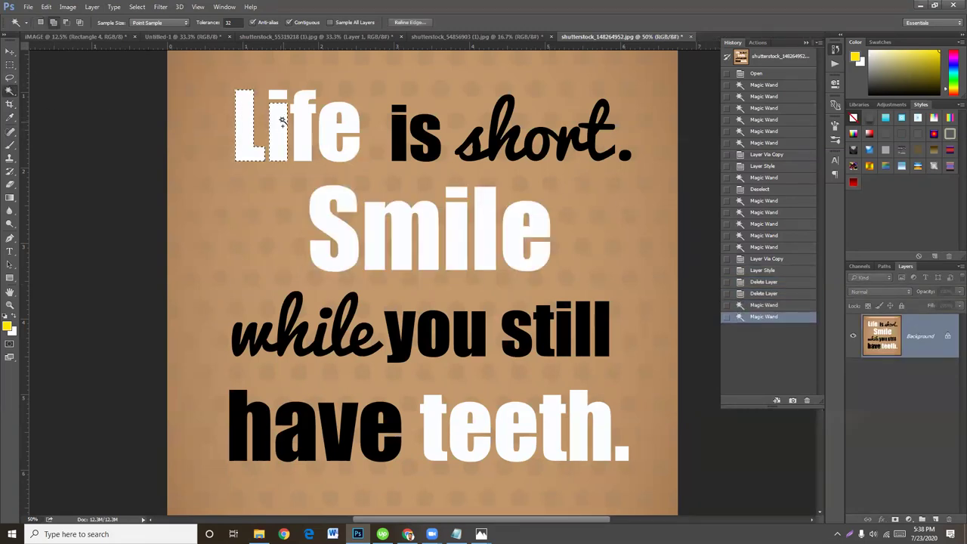
left_click(278, 92, "shift")
left_click(302, 112, "shift")
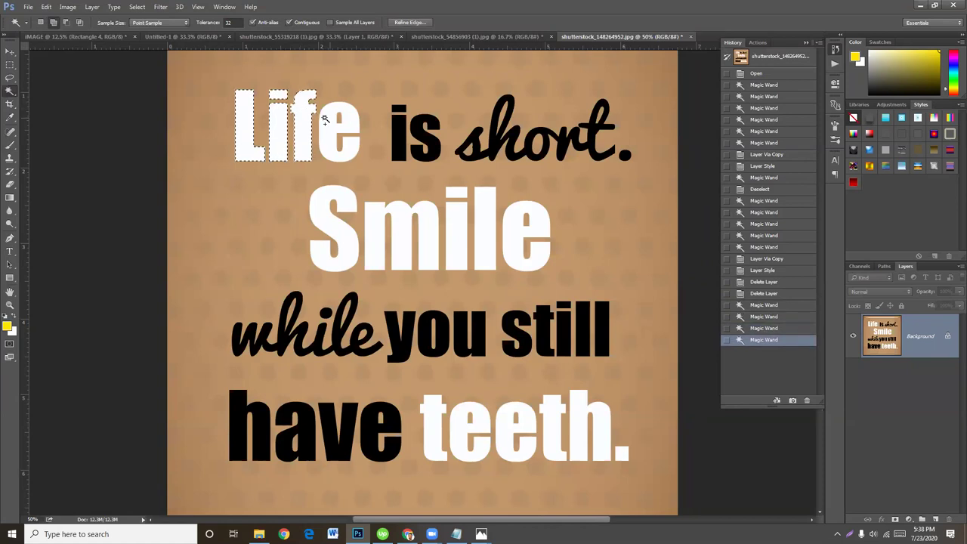
left_click(332, 123, "shift")
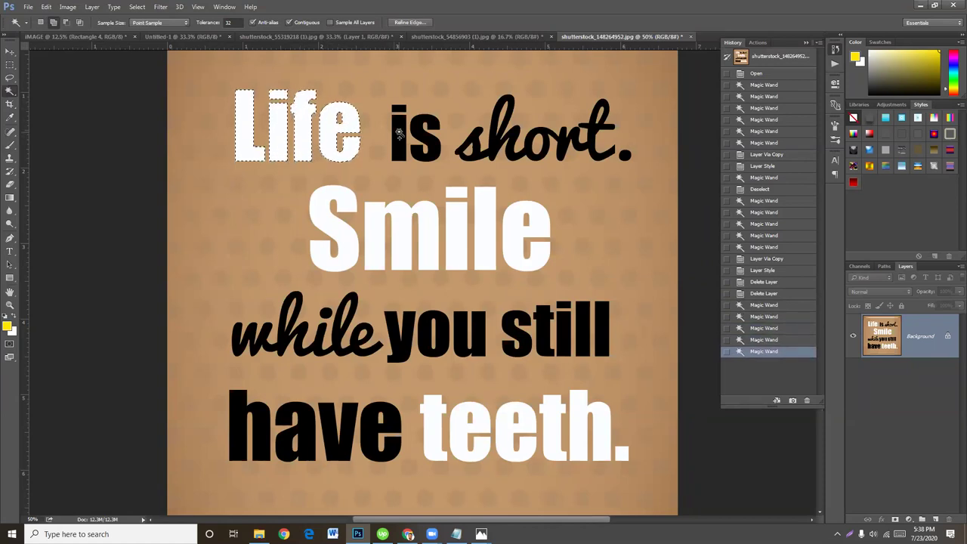
left_click(399, 135, "shift")
left_click(399, 109, "shift")
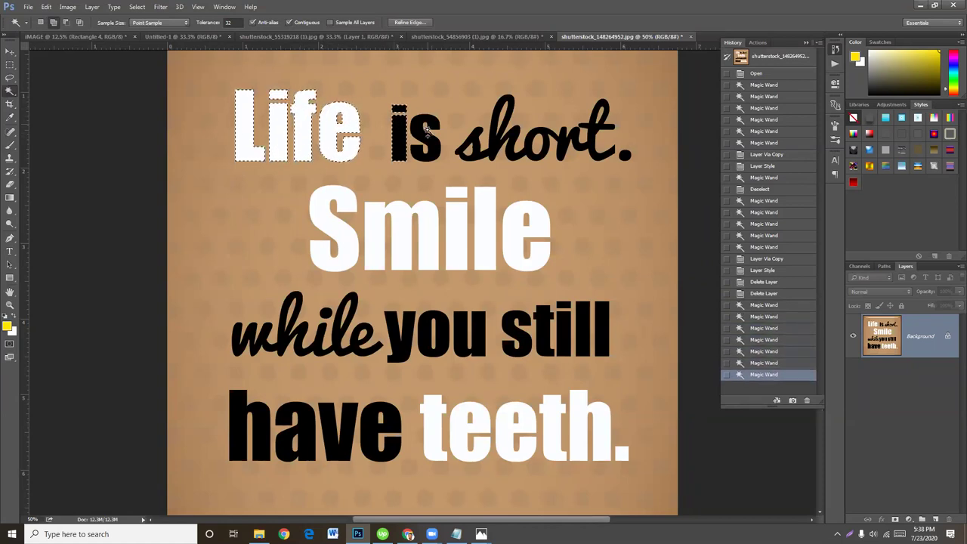
left_click(421, 134, "shift")
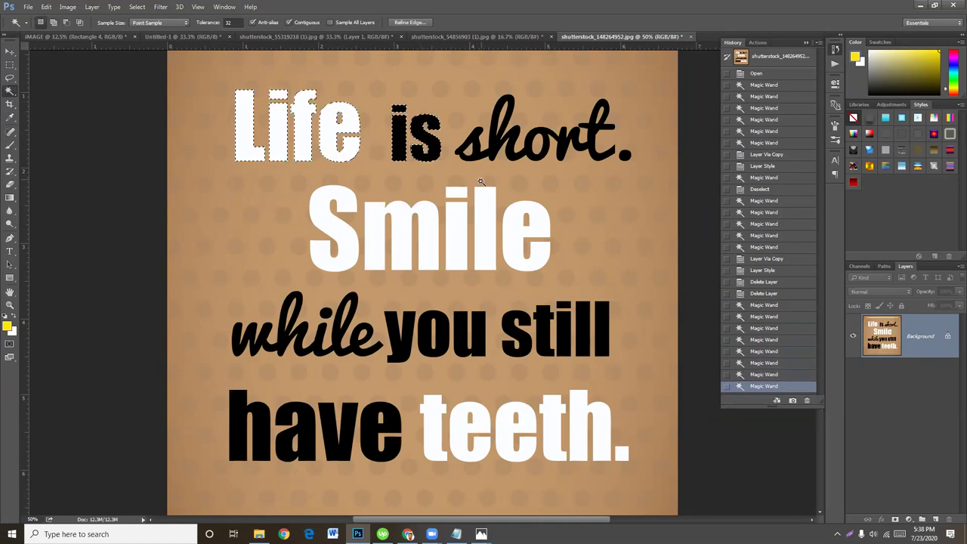
left_click(350, 173)
left_click(686, 185)
Step: Select the white L, extend with Select > Similar, and copy all white letters to Layer 1
left_click(248, 116)
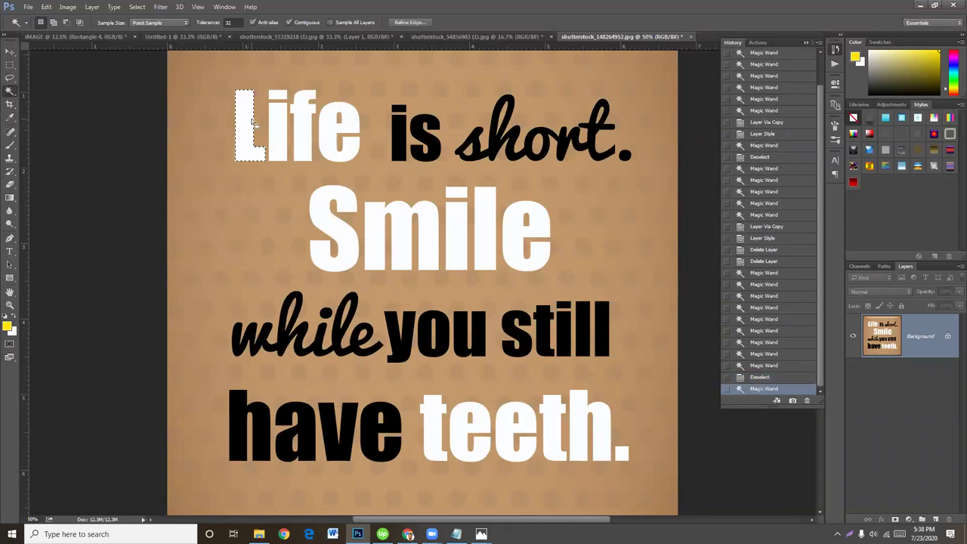
left_click(136, 7)
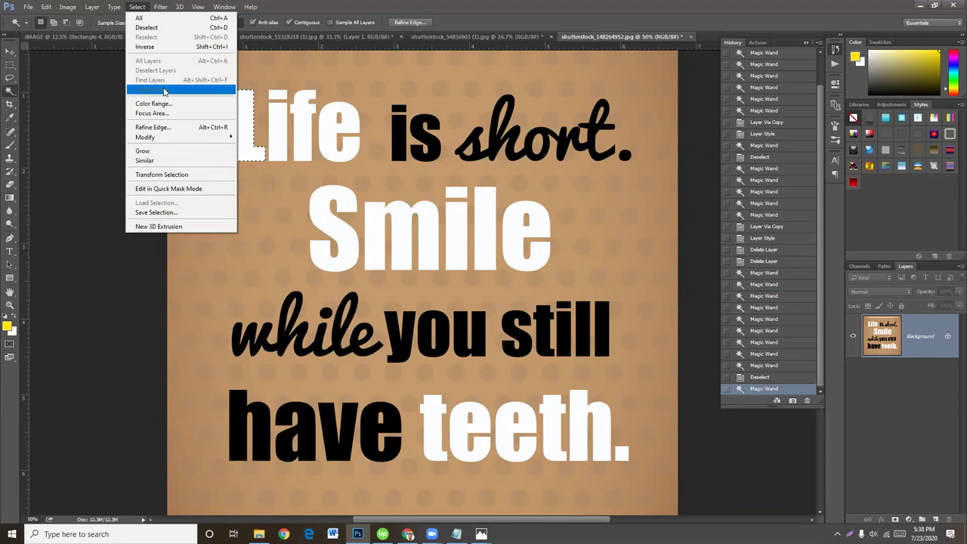
left_click(145, 160)
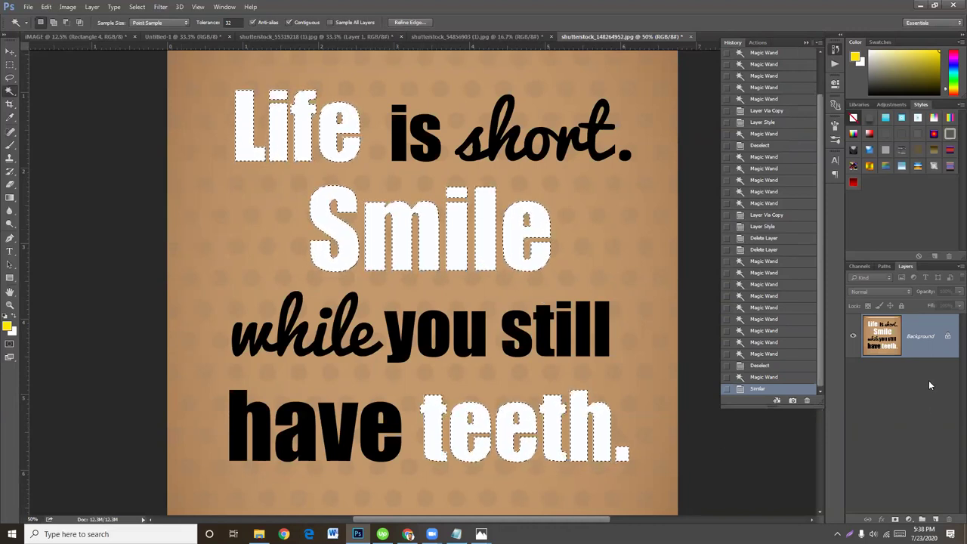
key("ctrl+j")
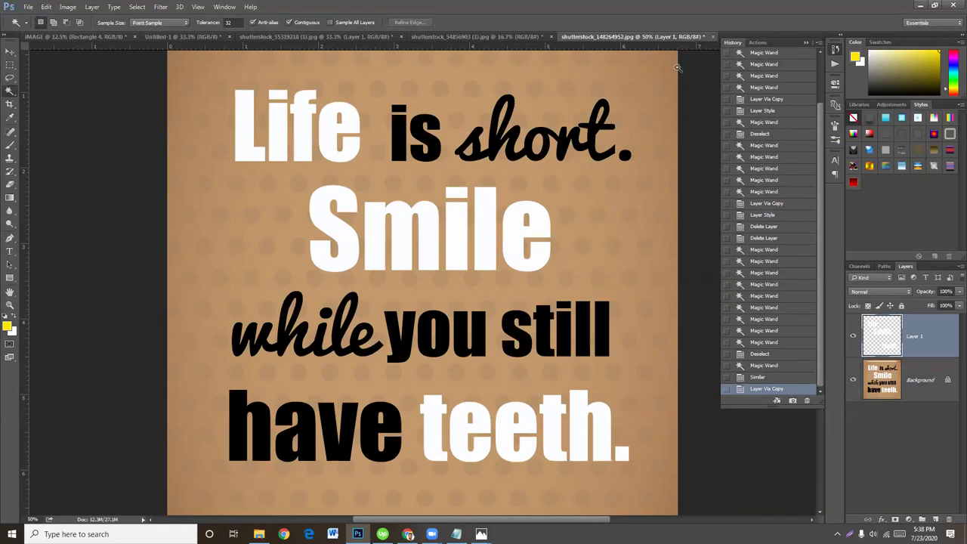
left_click(398, 123)
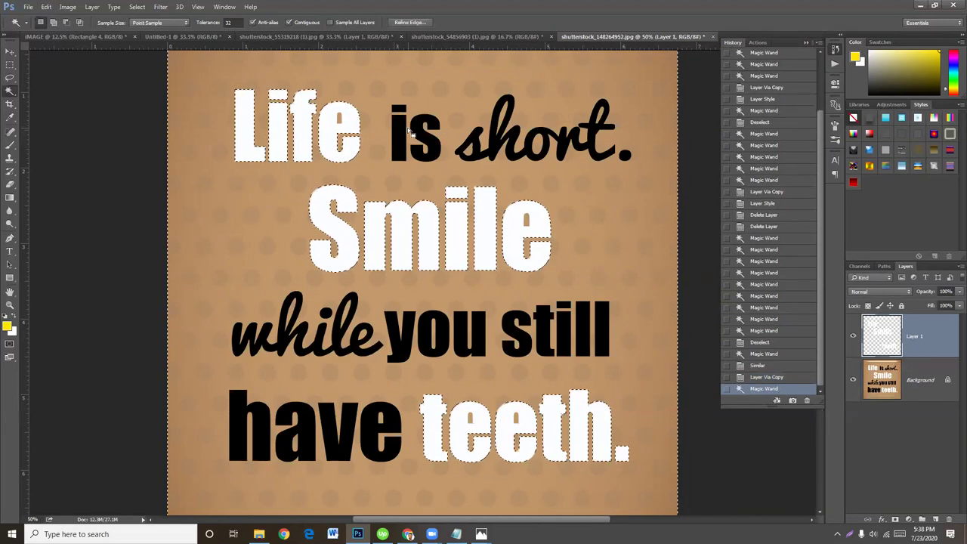
Step: Select the black i on Background, extend to Similar, and copy all black words to Layer 2
key("ctrl+d")
left_click(922, 393)
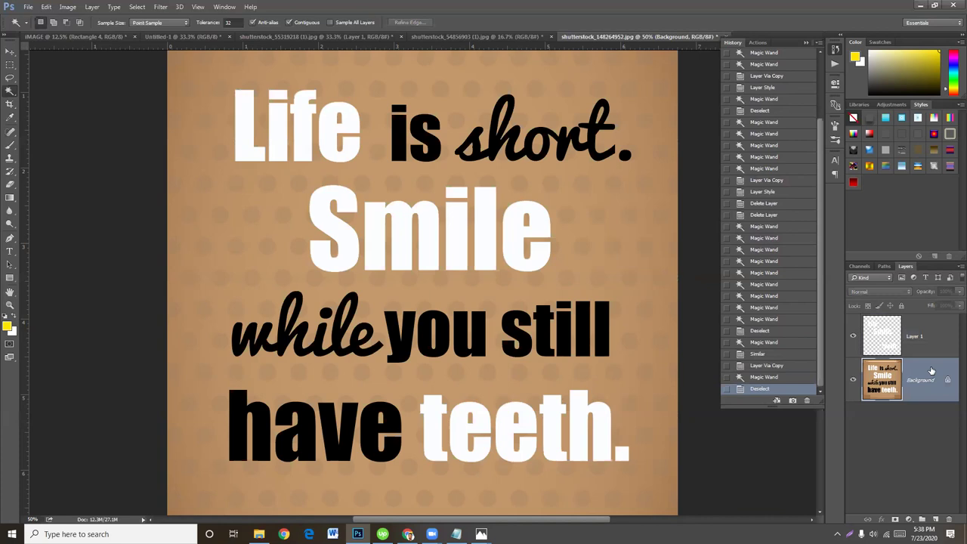
left_click(399, 137)
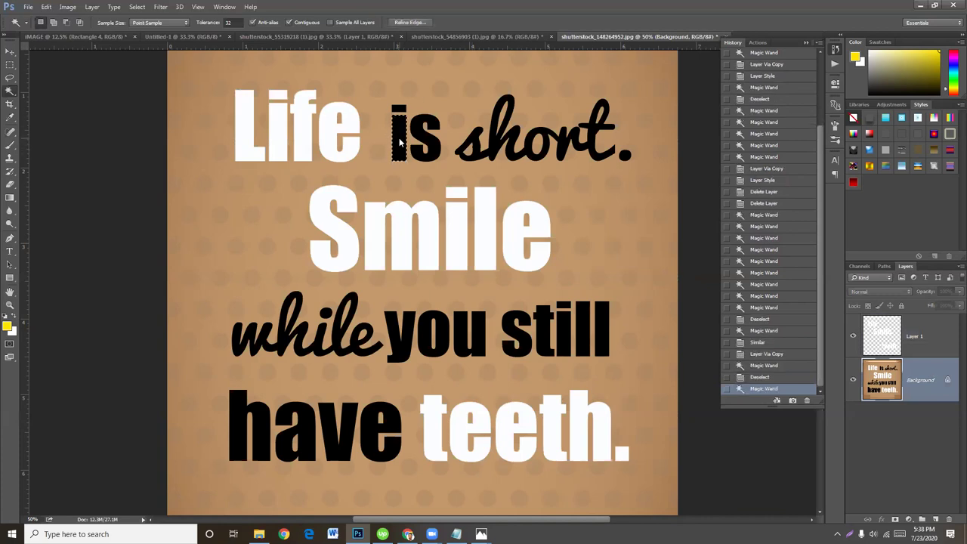
right_click(401, 144)
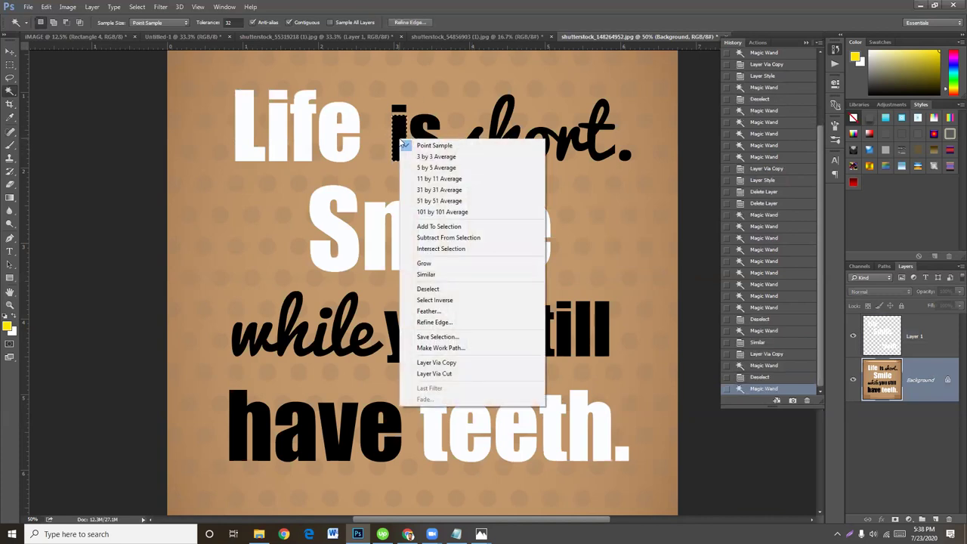
left_click(442, 275)
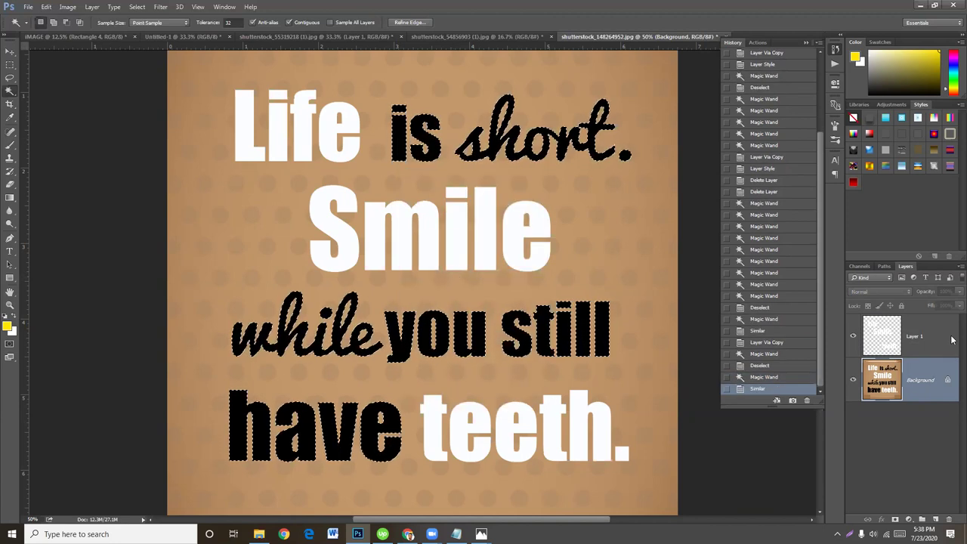
key("ctrl+j")
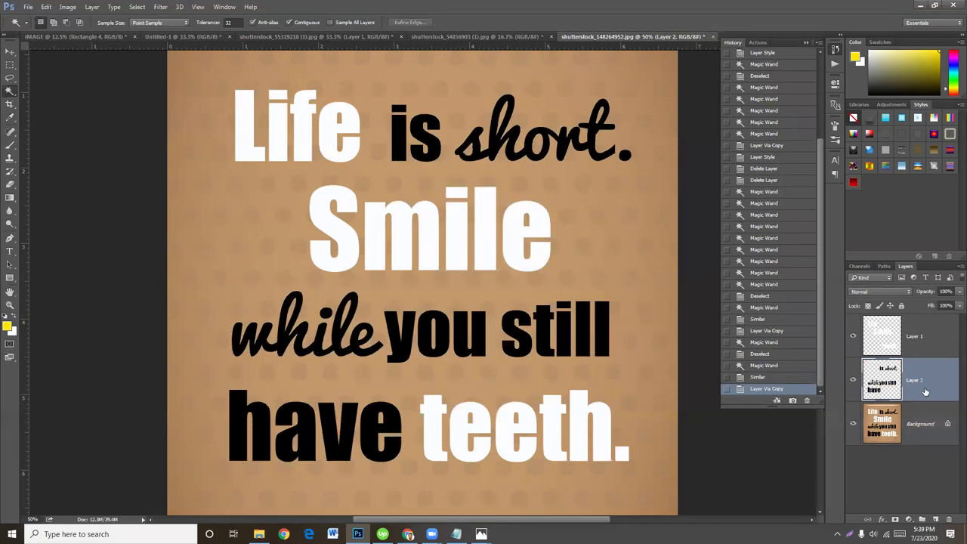
left_click(914, 425)
key("ctrl+minus")
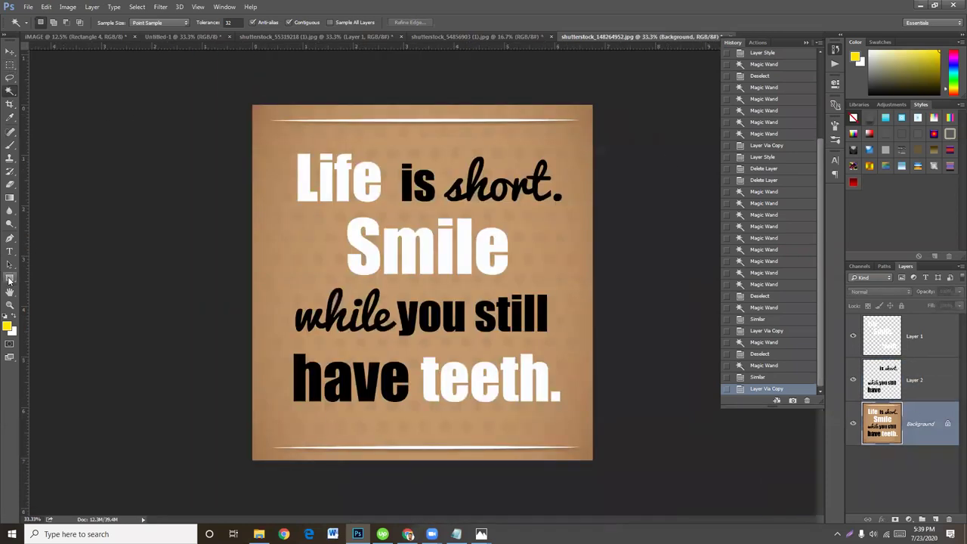
Step: Draw a Rectangle 1 shape covering the whole poster
left_click(9, 278)
left_click_drag(244, 98, 612, 469)
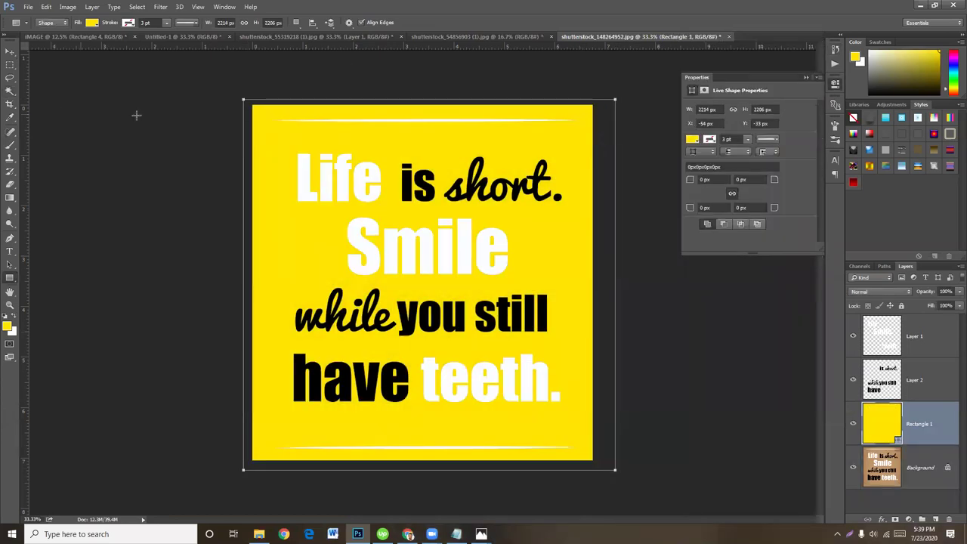
double_click(887, 435)
Step: Set the rectangle's fill colour to deep magenta #920e5f
left_click(747, 199)
mouse_move(787, 190)
left_mouse_down()
mouse_move(789, 204)
mouse_move(787, 171)
left_mouse_up()
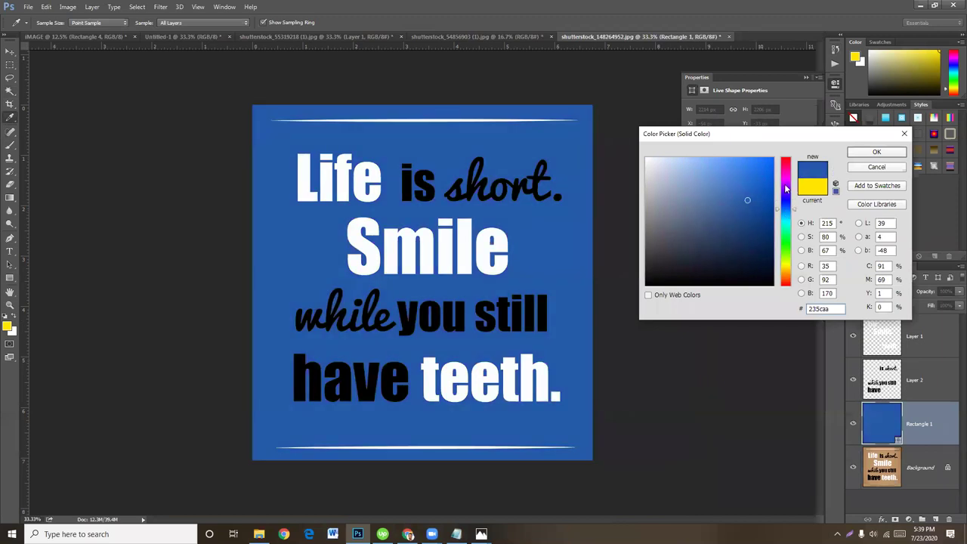
left_click(768, 166)
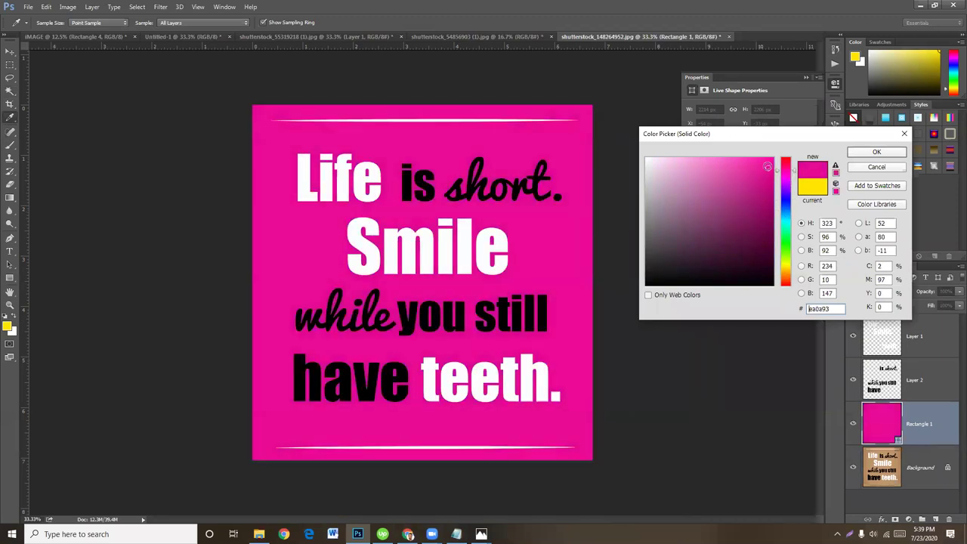
left_click(744, 172)
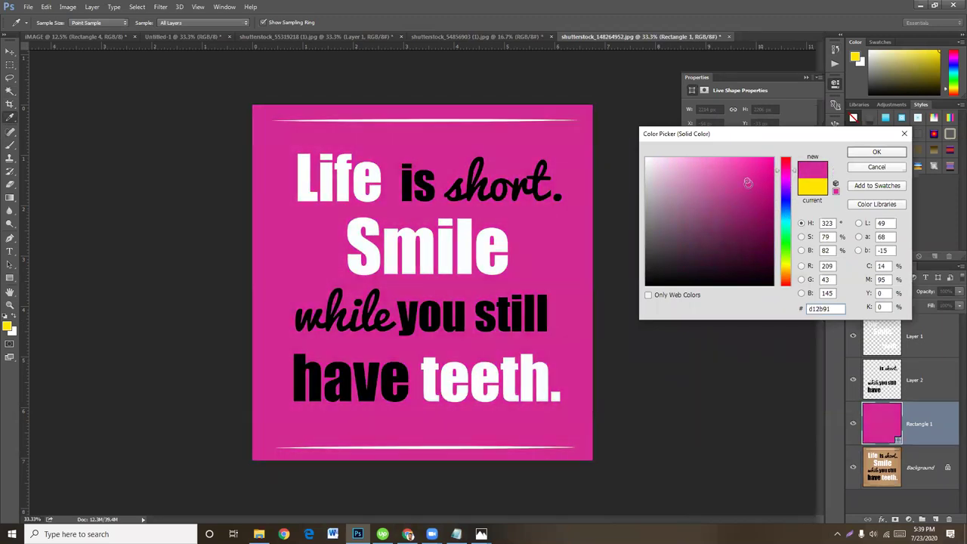
left_click_drag(743, 172, 779, 154)
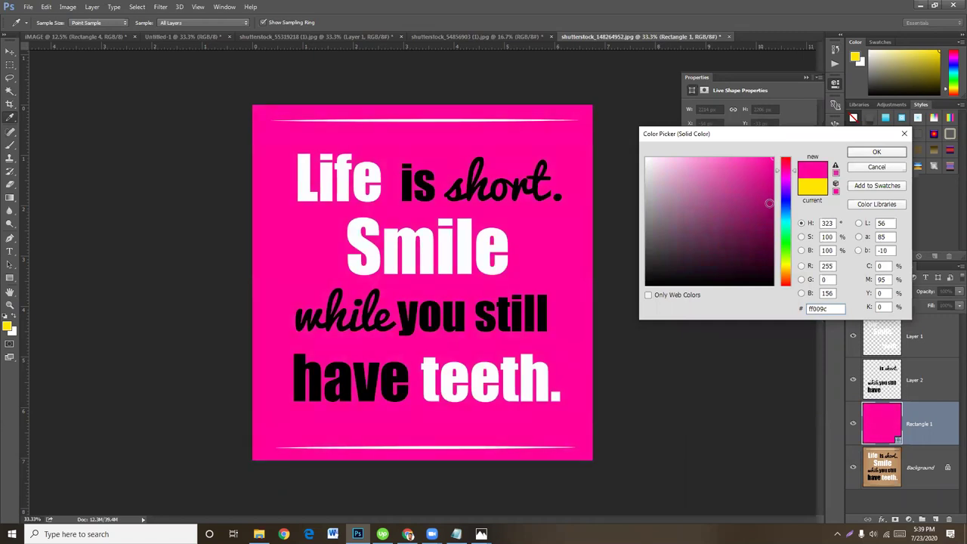
left_click(770, 198)
left_click(761, 212)
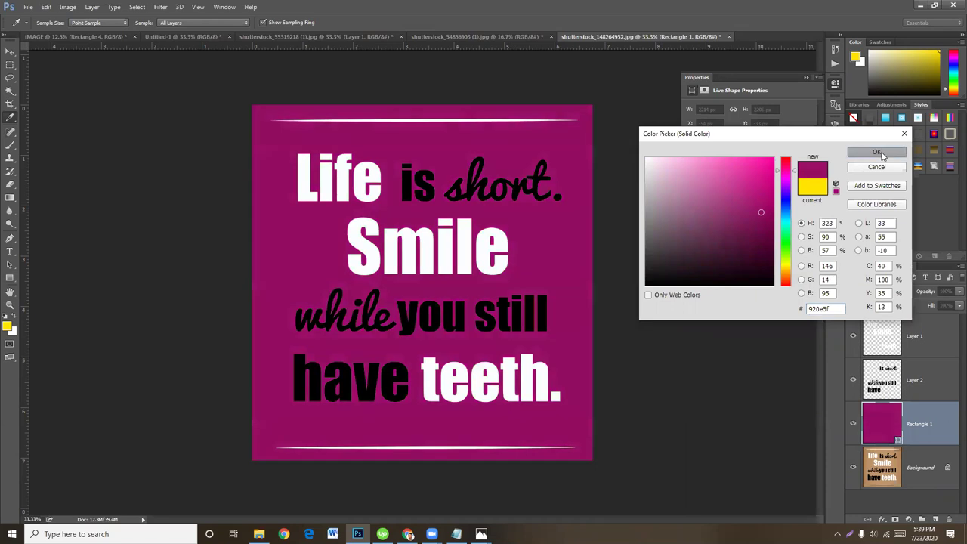
left_click(877, 152)
left_click(928, 379)
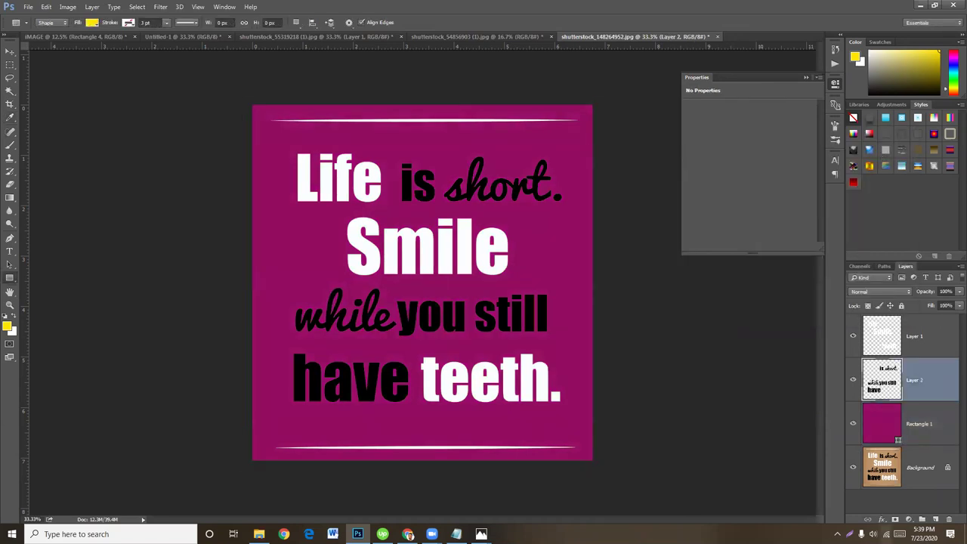
Step: Give Layer 2's black words a bright yellow #fffc00 Color Overlay
left_click(882, 520)
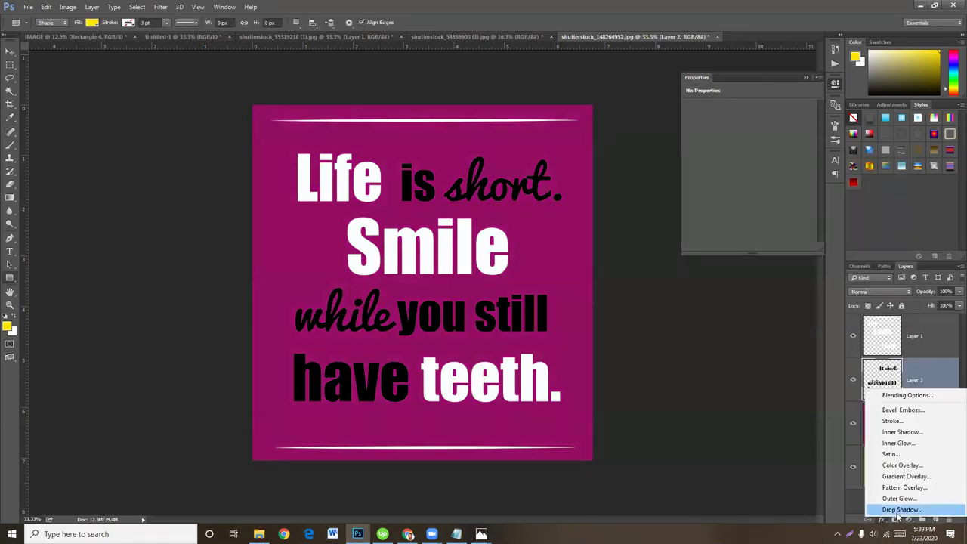
left_click(904, 465)
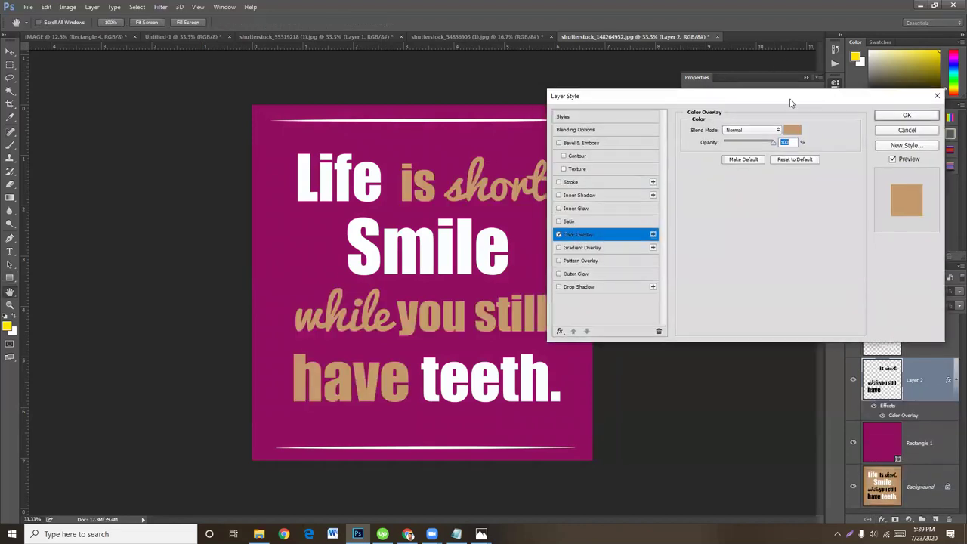
left_click_drag(766, 97, 841, 104)
left_click(857, 137)
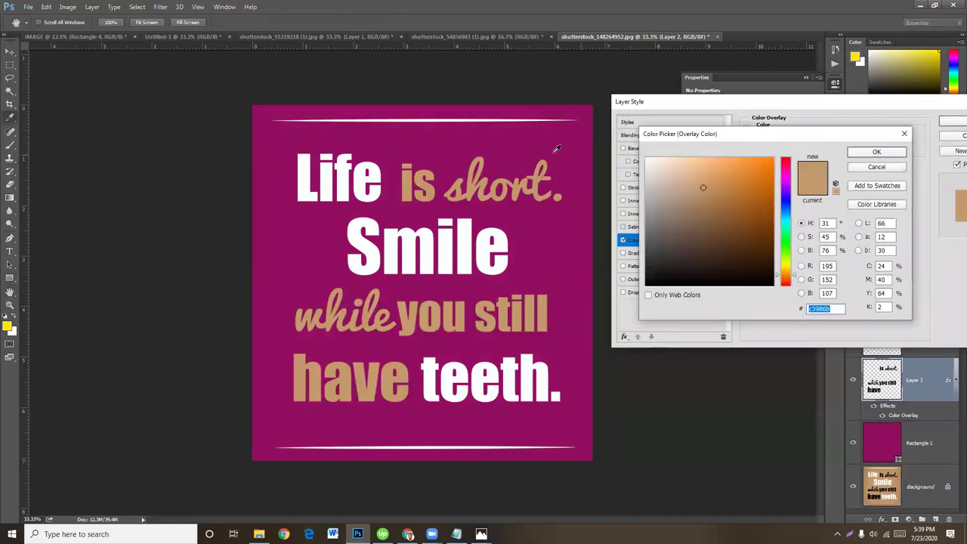
left_click(545, 148)
left_click_drag(786, 184, 791, 274)
mouse_move(752, 173)
left_mouse_down()
mouse_move(768, 194)
mouse_move(783, 157)
left_mouse_up()
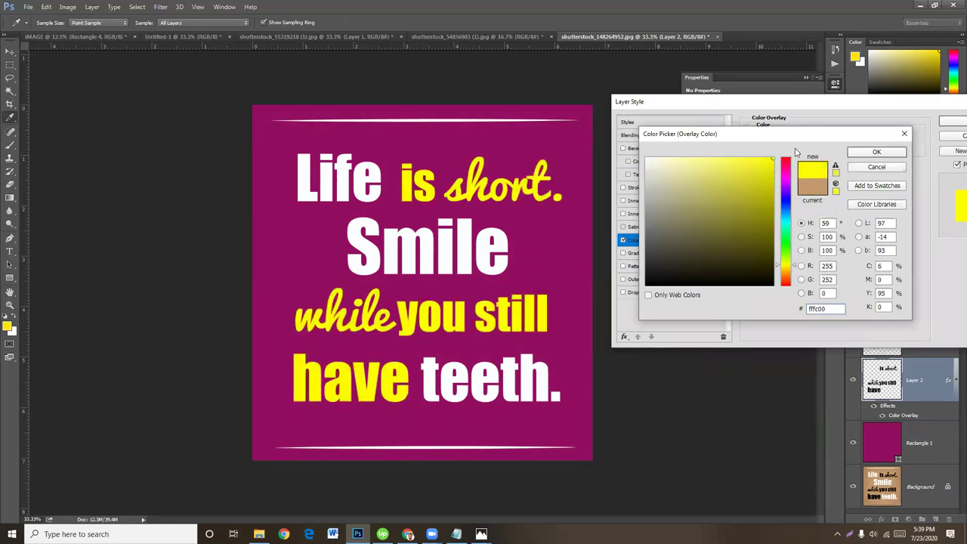
left_click(864, 158)
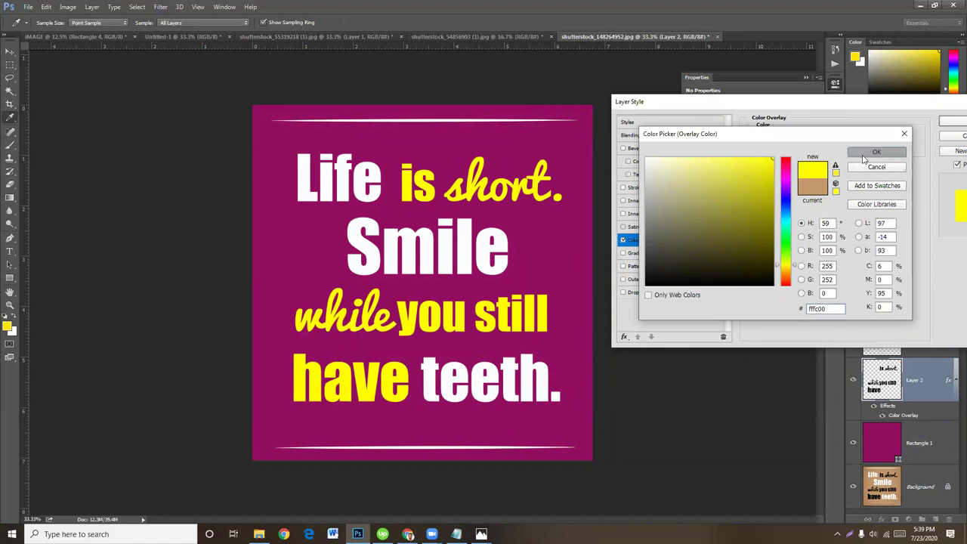
left_click(953, 123)
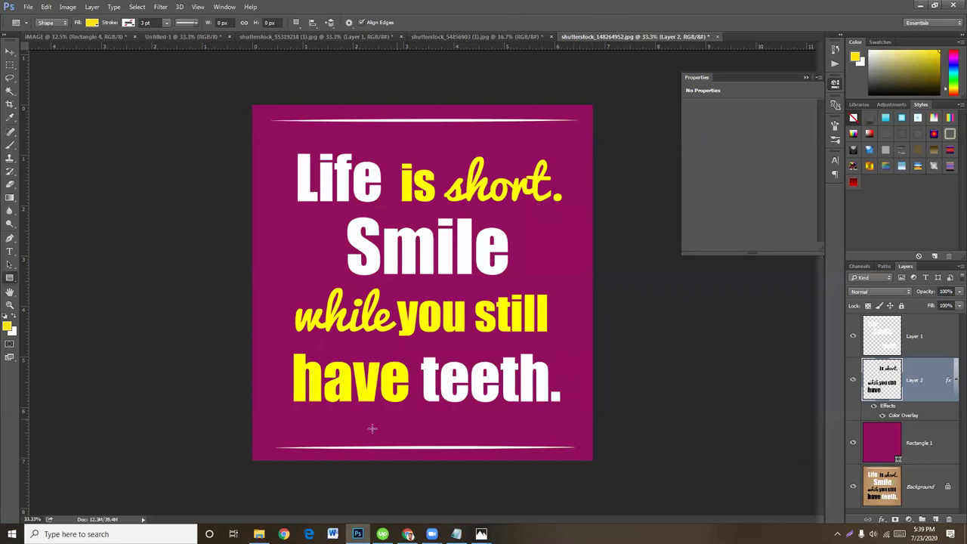
Step: Open shutterstock_77024686 (1).jpg from the Feb 28 25 Images folder in Photoshop
left_click(258, 535)
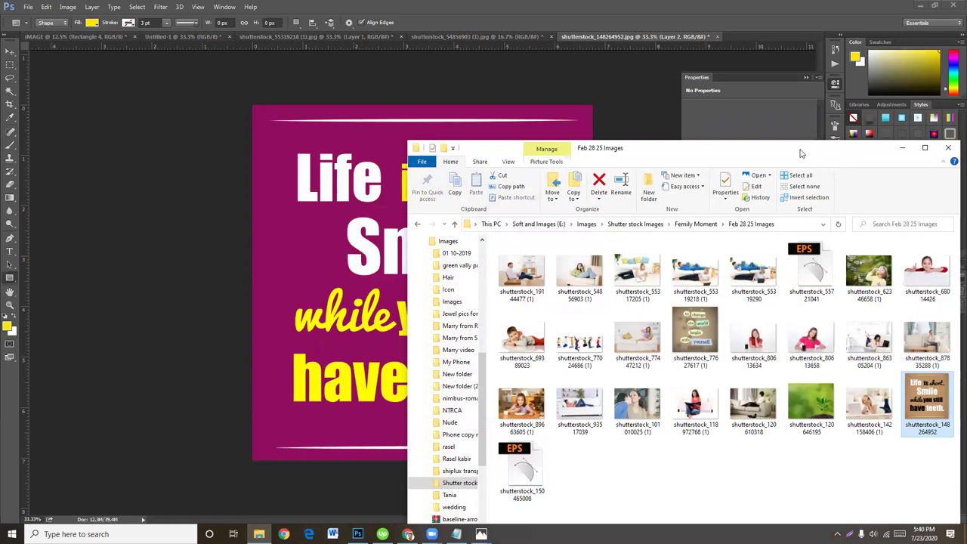
left_click_drag(787, 157, 758, 133)
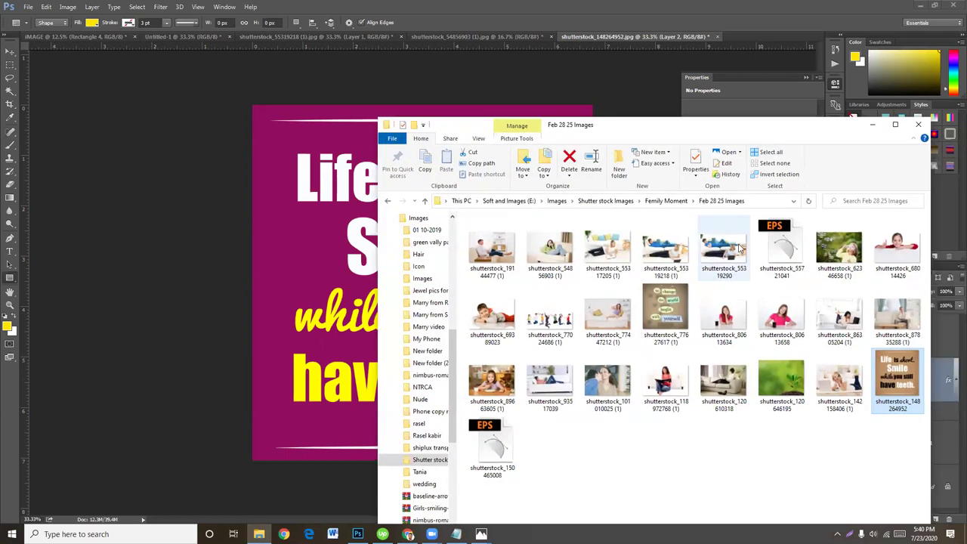
left_click(665, 248)
mouse_move(723, 249)
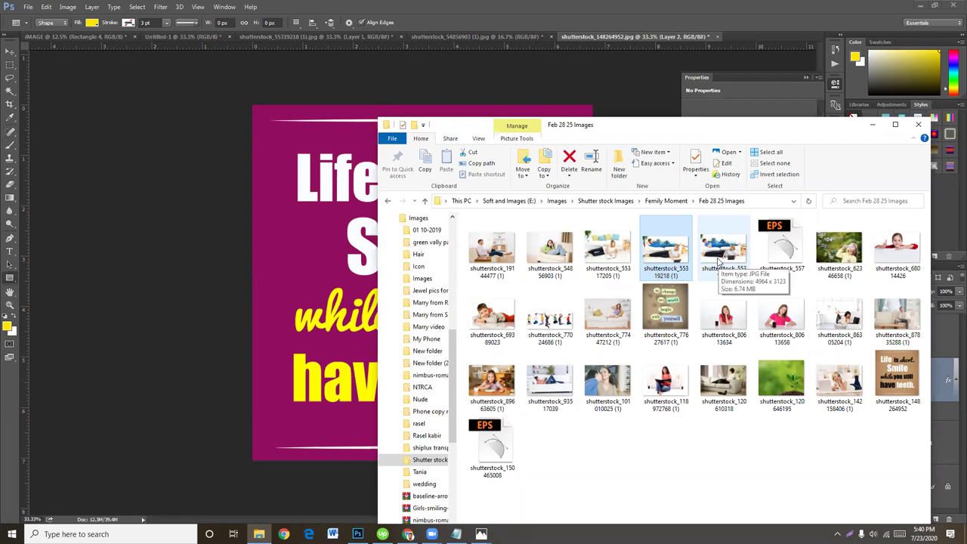
left_click(608, 249)
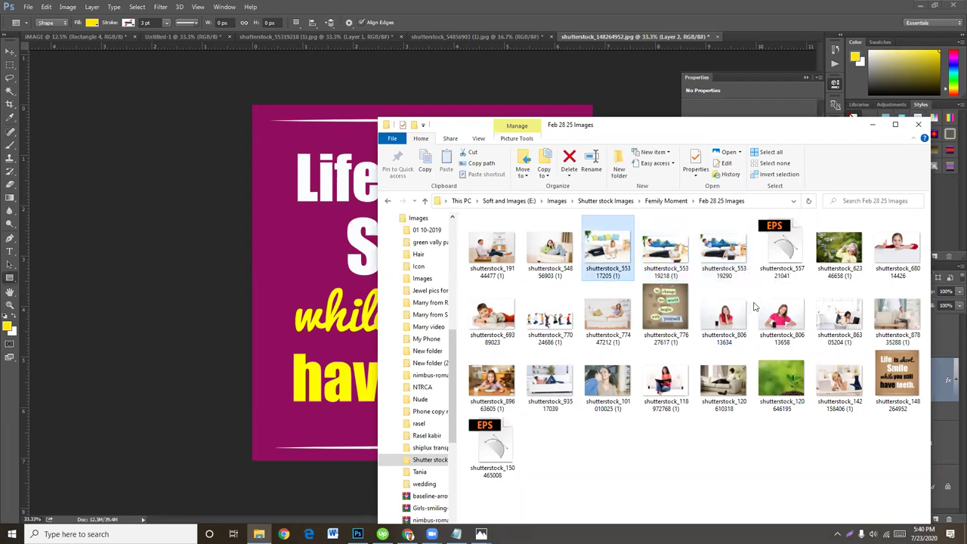
left_click_drag(565, 329, 670, 23)
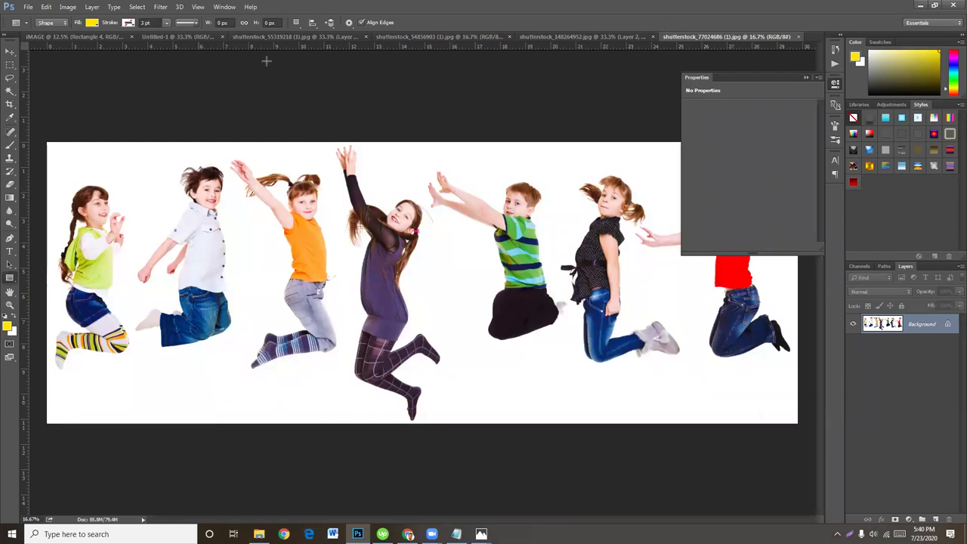
Step: Copy an elliptical selection of the first girl's face to Layer 1, then start an A4 300 ppi document
left_click(27, 11)
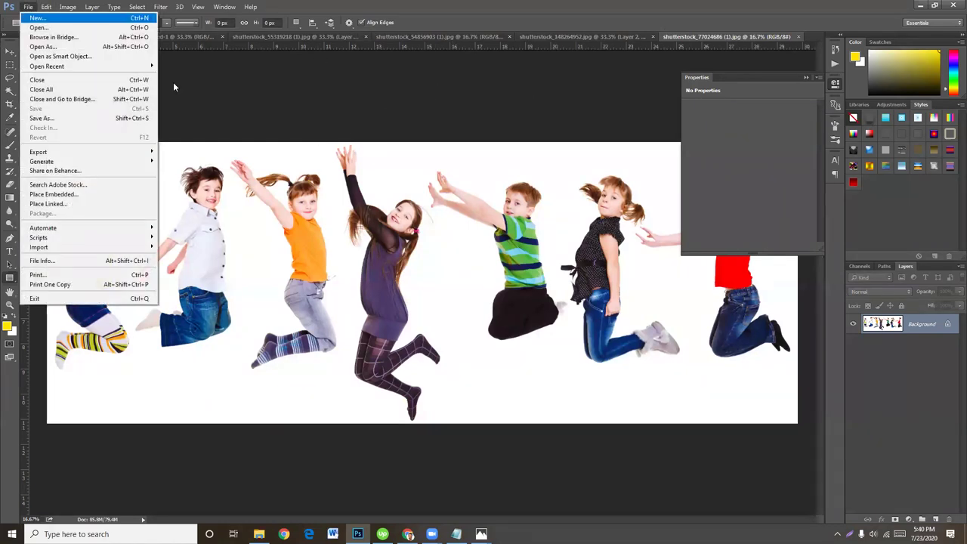
key("Escape")
key("Escape")
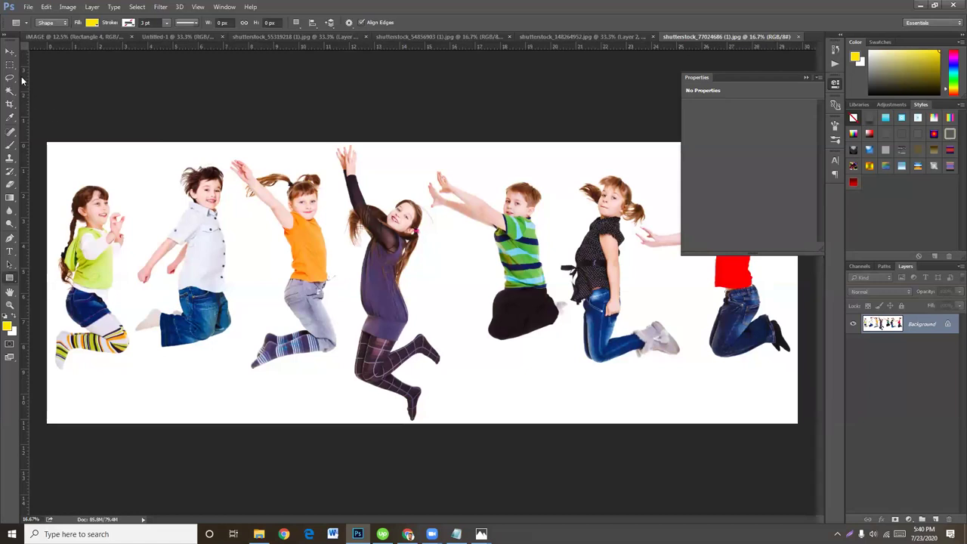
left_click(13, 67)
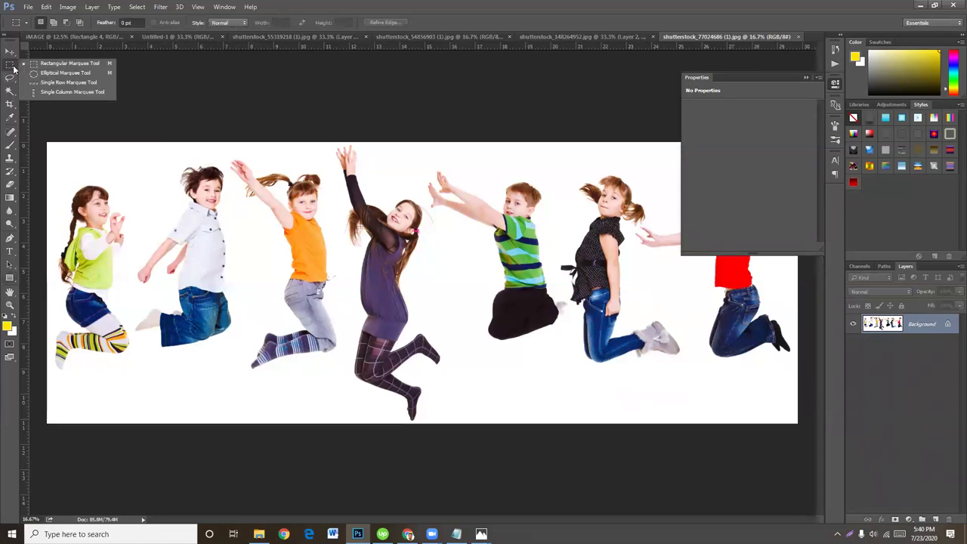
left_click(65, 72)
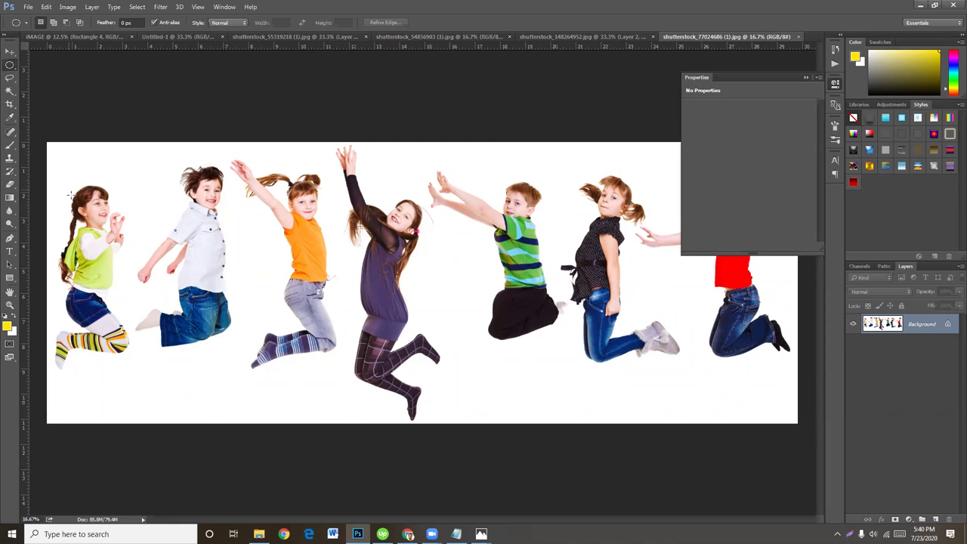
left_click_drag(72, 185, 99, 235)
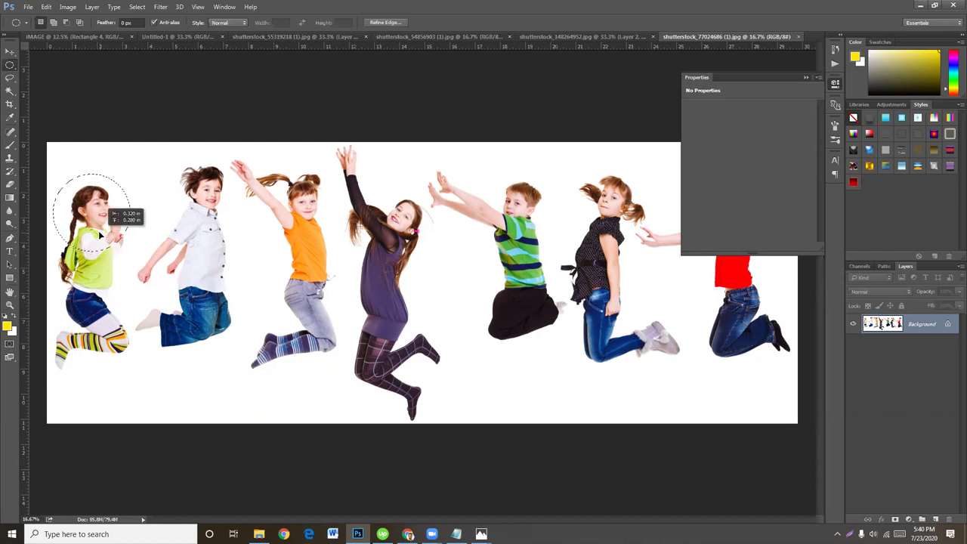
left_click_drag(100, 234, 101, 235)
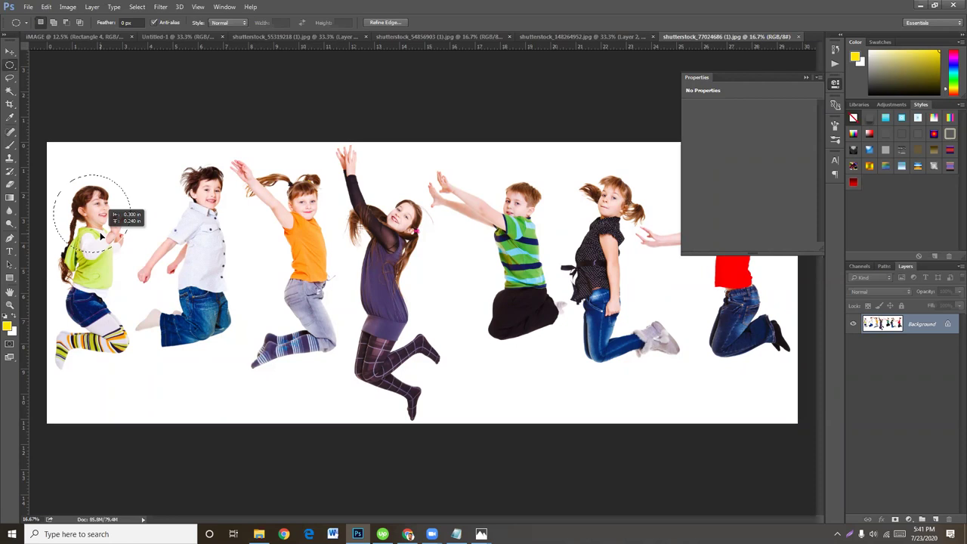
left_click_drag(100, 236, 89, 233)
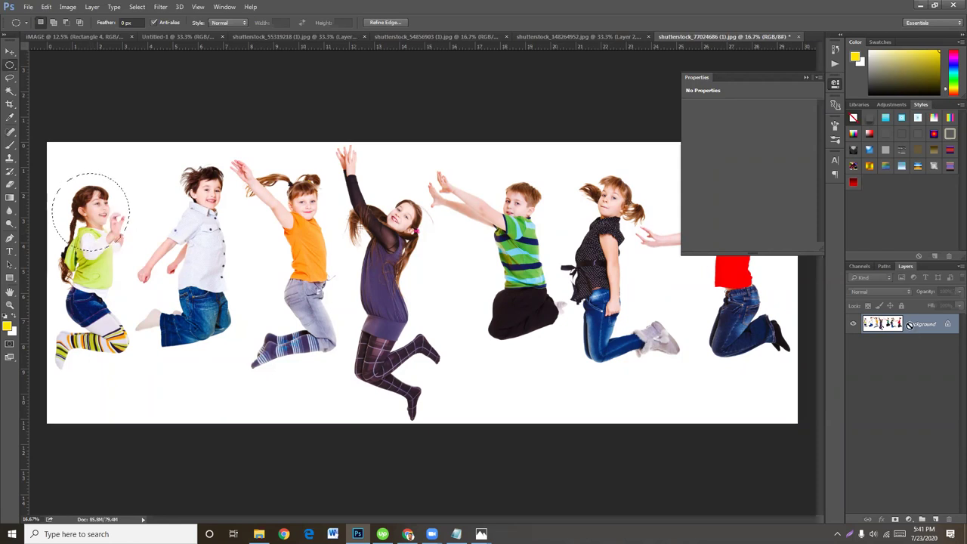
key("ctrl+j")
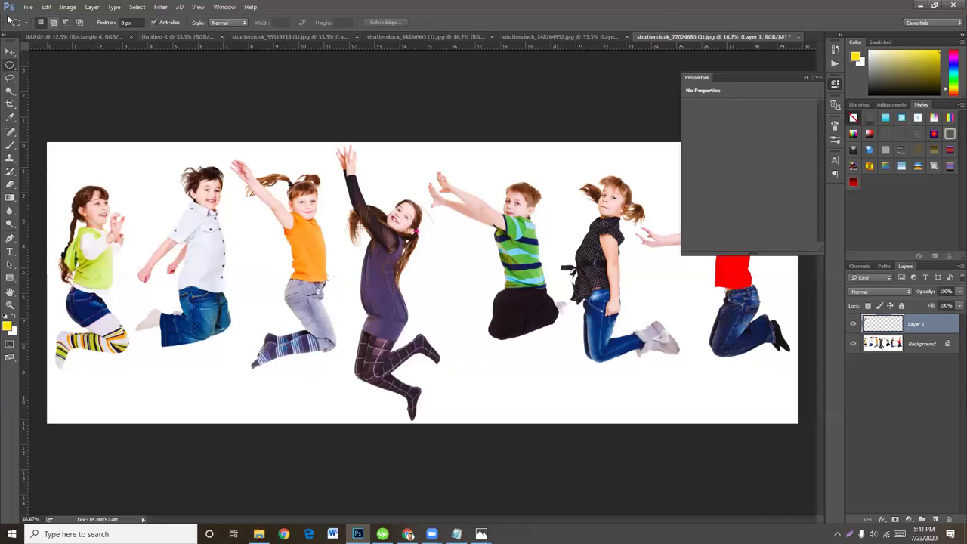
left_click(28, 7)
left_click(37, 17)
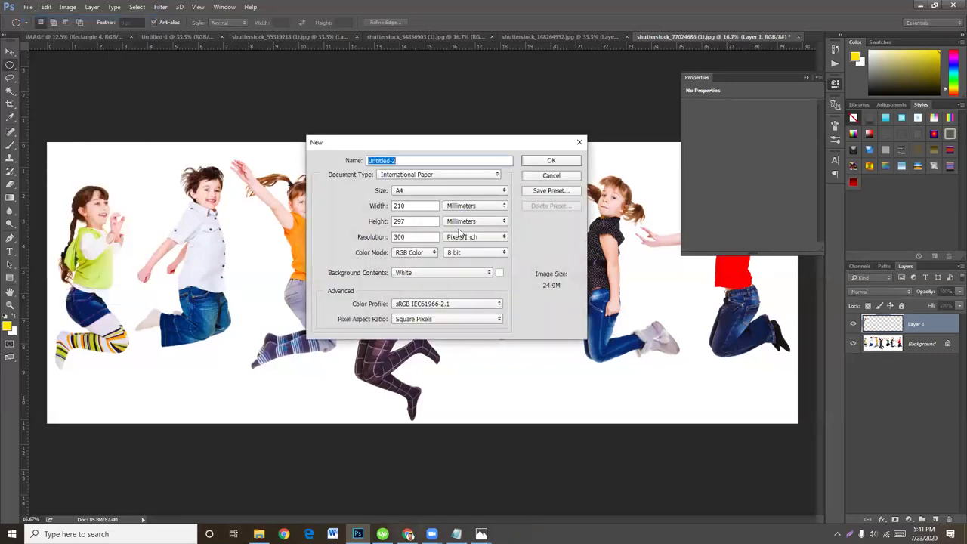
Step: Create the blank A4 Untitled-2 document and drag the girl's circular Layer 1 into it
left_click(572, 163)
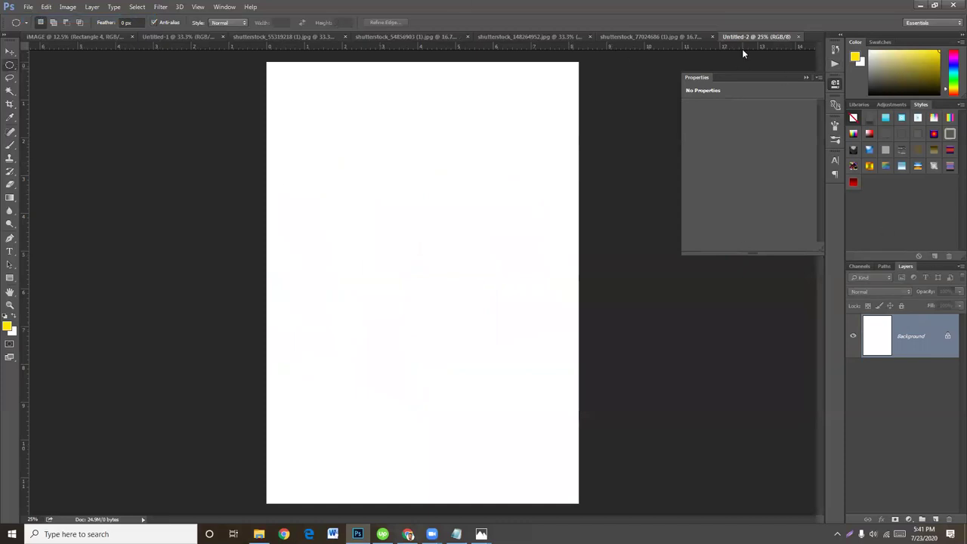
left_click(670, 35)
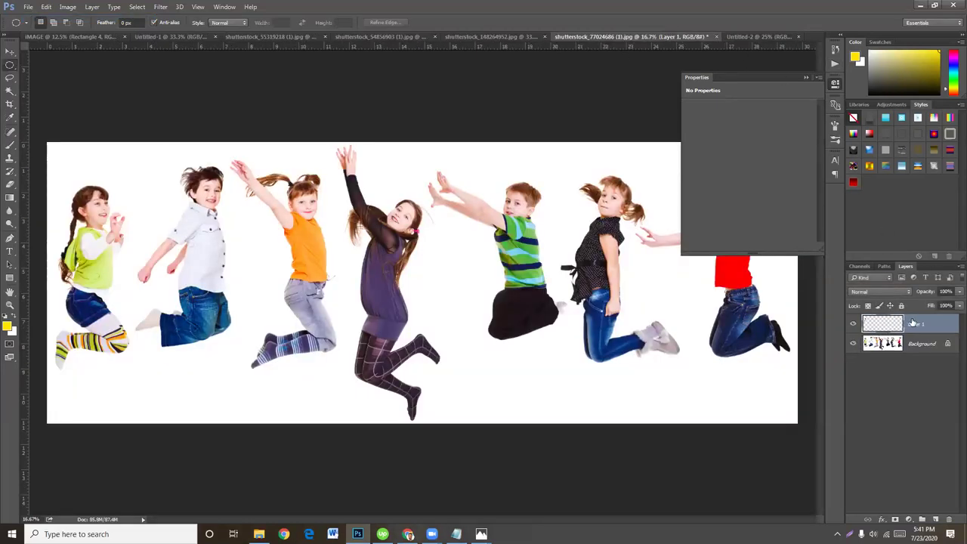
left_click(9, 52)
mouse_move(100, 215)
left_mouse_down()
mouse_move(242, 187)
mouse_move(754, 36)
mouse_move(399, 212)
left_mouse_up()
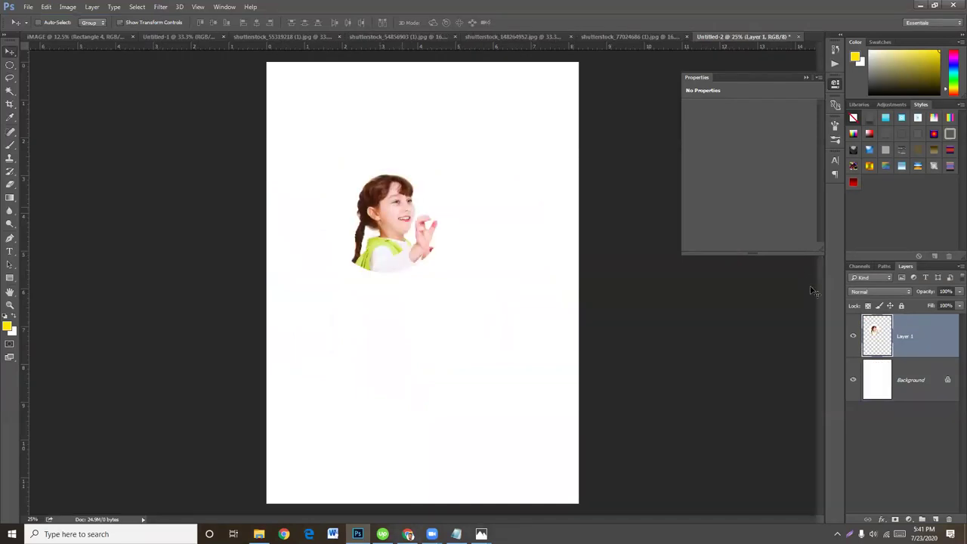
Step: Give the girl's circular portrait a thicker light-grey Stroke outline
left_click(884, 520)
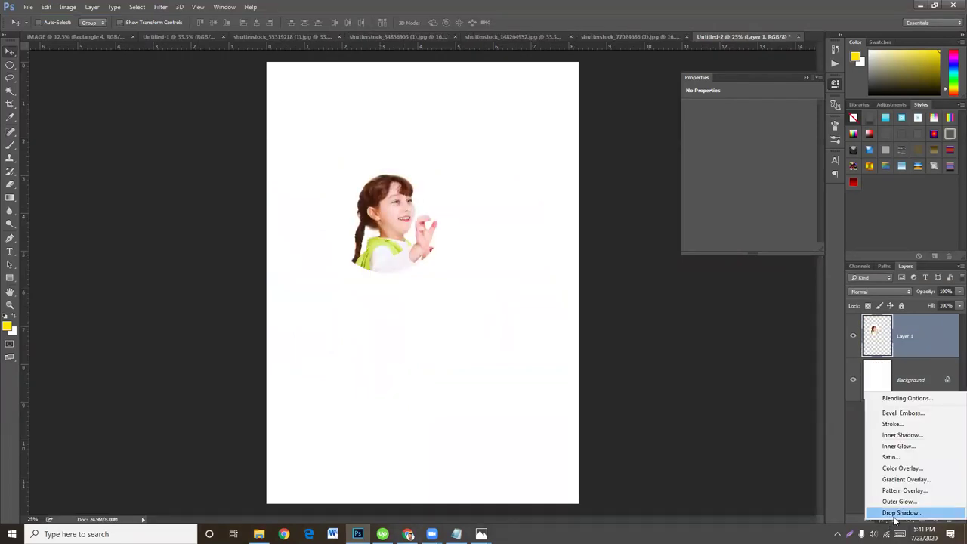
left_click(901, 514)
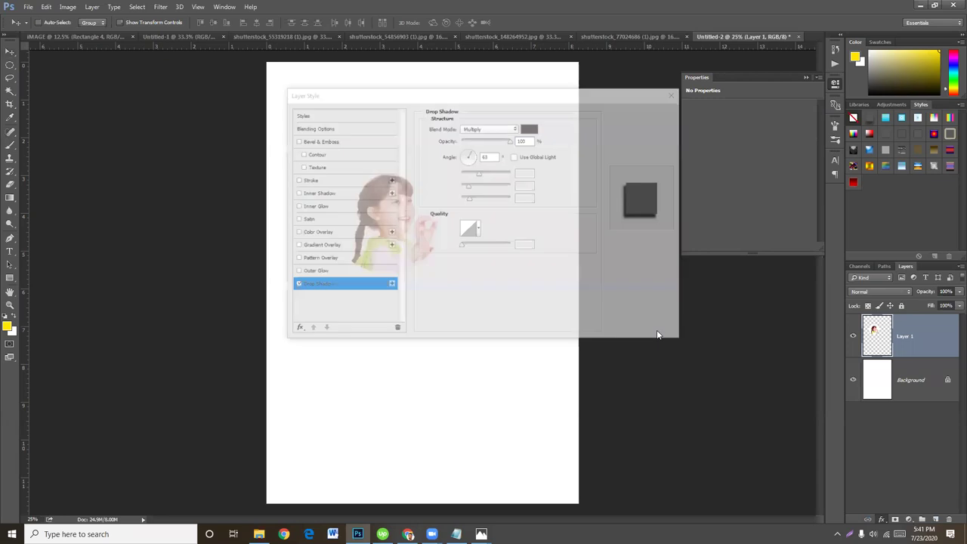
left_click_drag(541, 104, 748, 112)
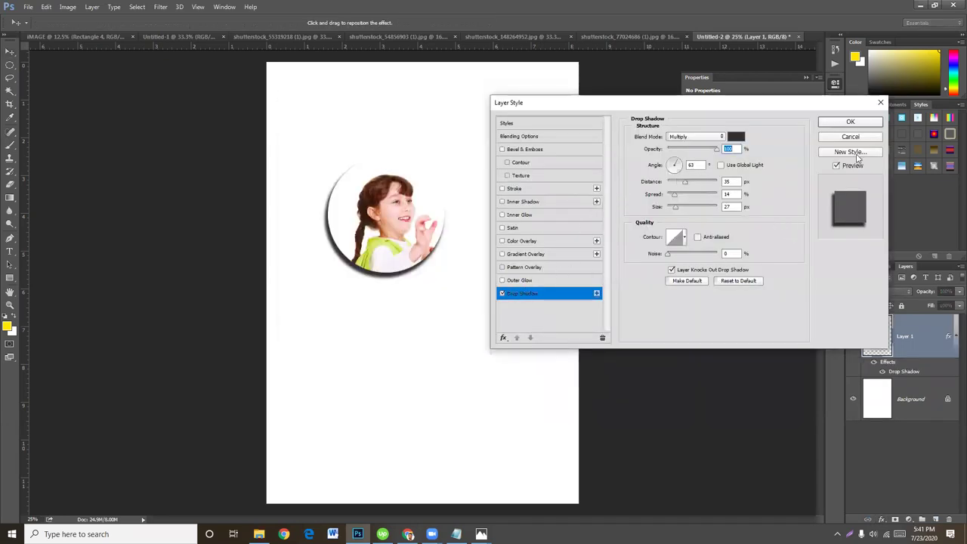
left_click(514, 189)
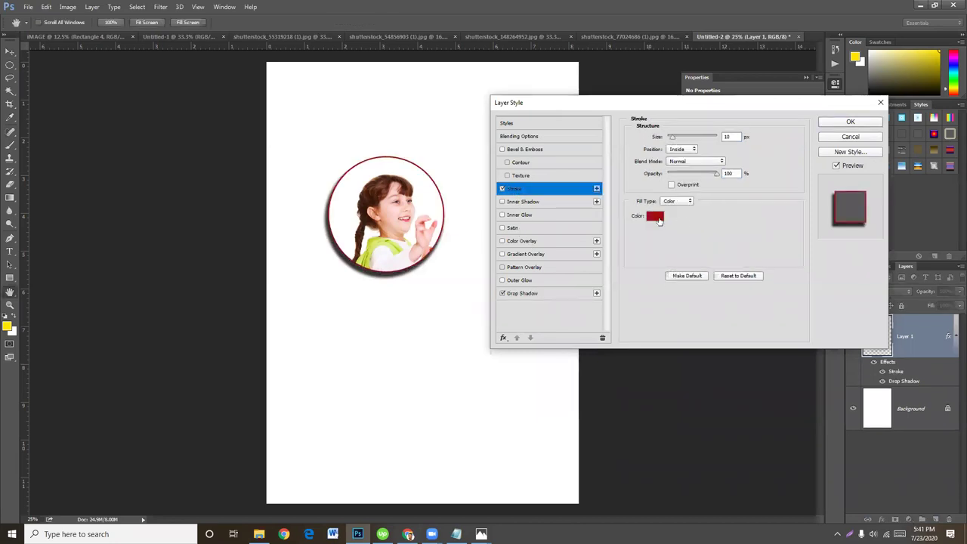
left_click_drag(675, 140, 675, 142)
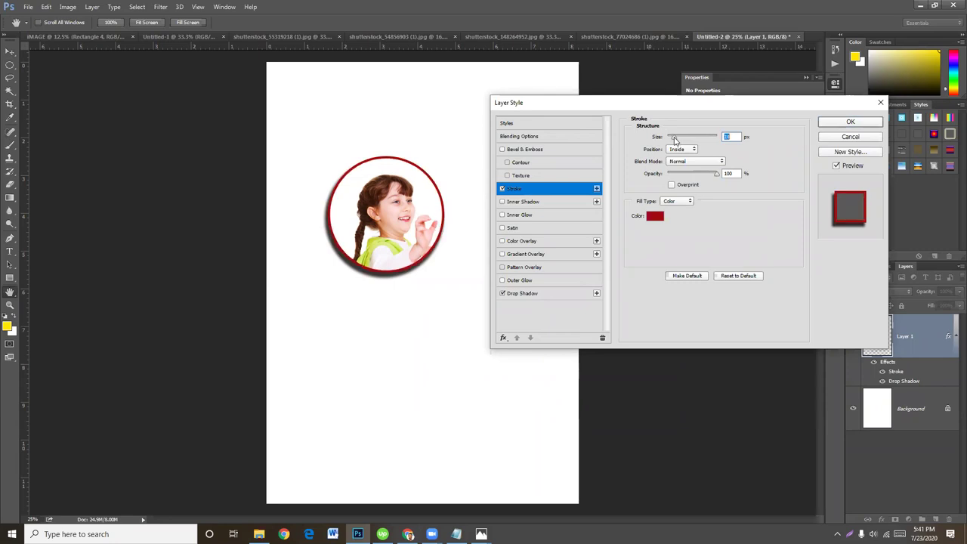
left_click(655, 217)
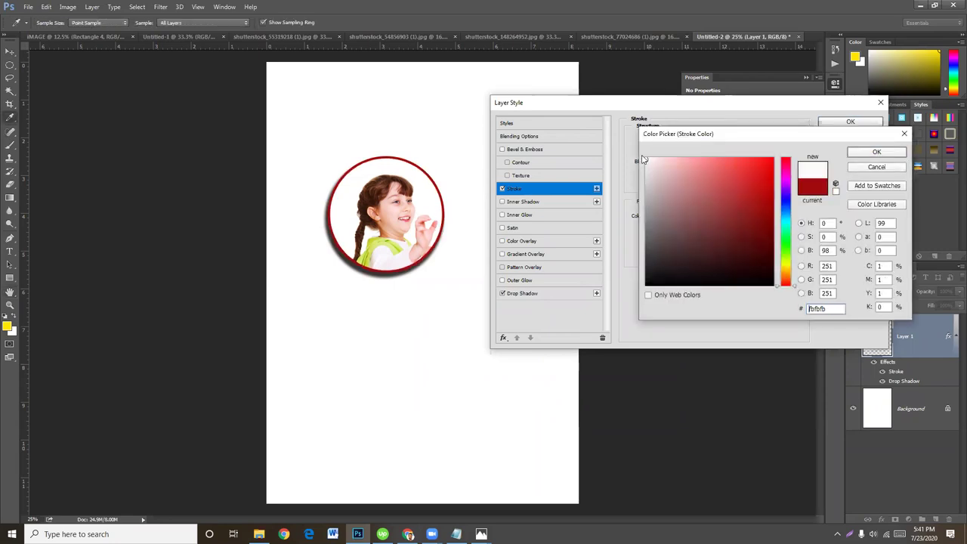
left_click_drag(643, 159, 641, 193)
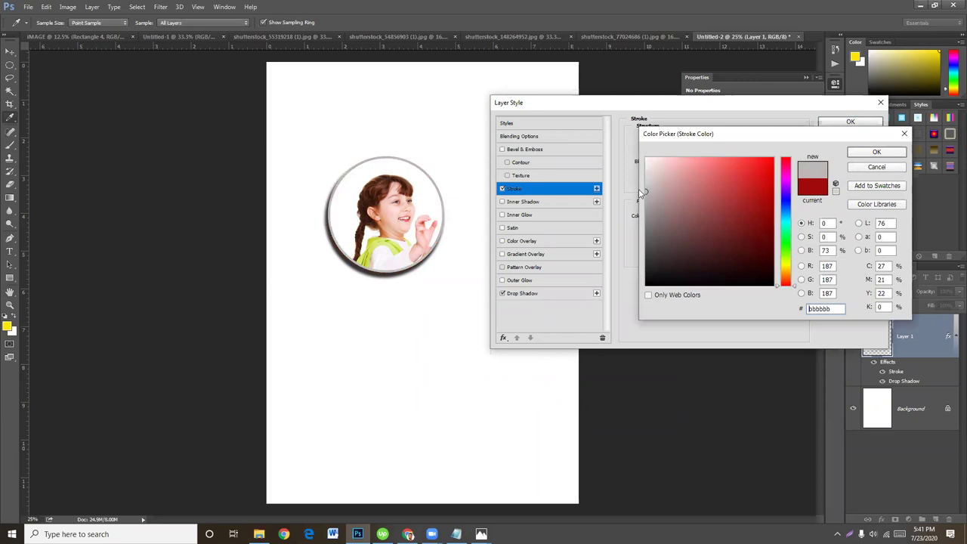
left_click(877, 154)
Step: Set a mid-grey drop shadow: angle 113°, size 49, distance about 13
left_click(548, 295)
left_click(736, 136)
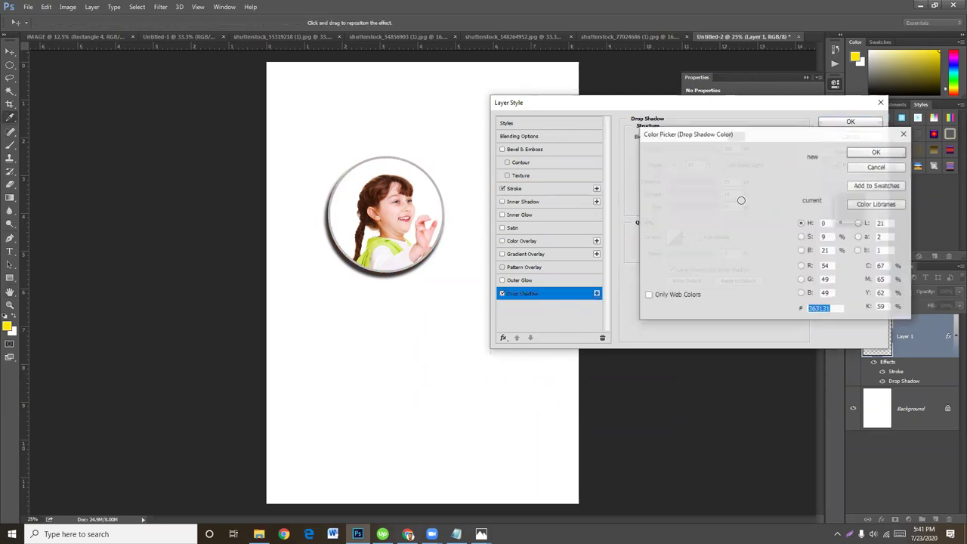
left_click_drag(650, 214, 647, 222)
left_click(876, 152)
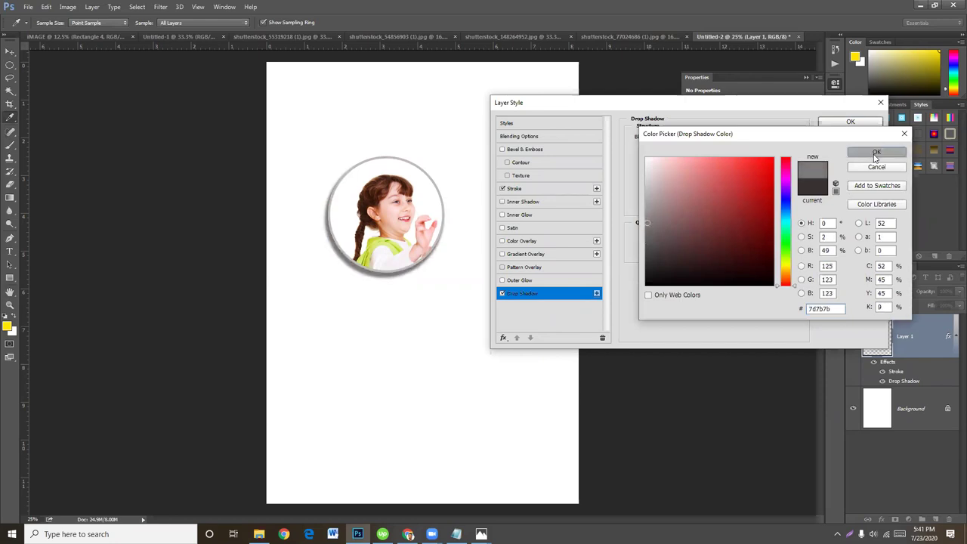
left_click(675, 164)
left_click_drag(674, 164, 674, 168)
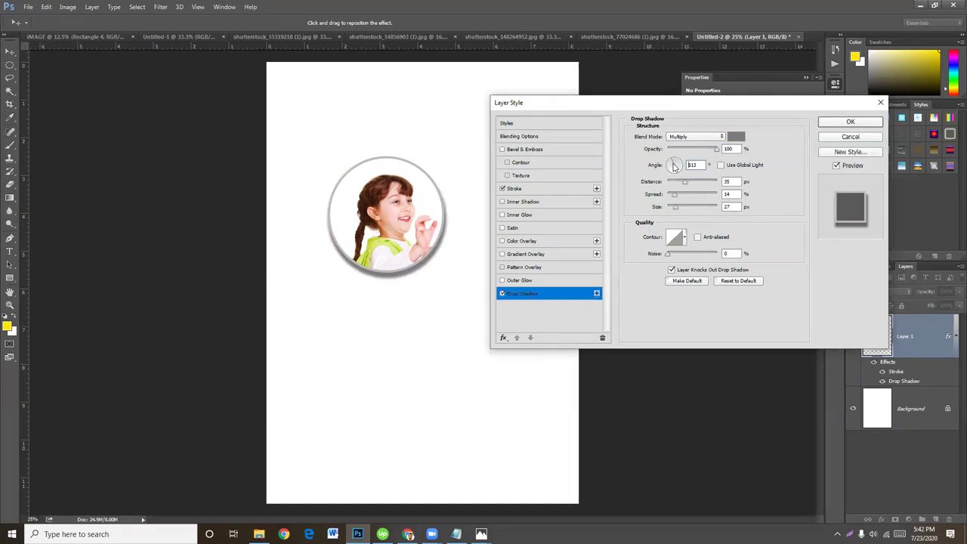
left_click_drag(678, 211, 680, 210)
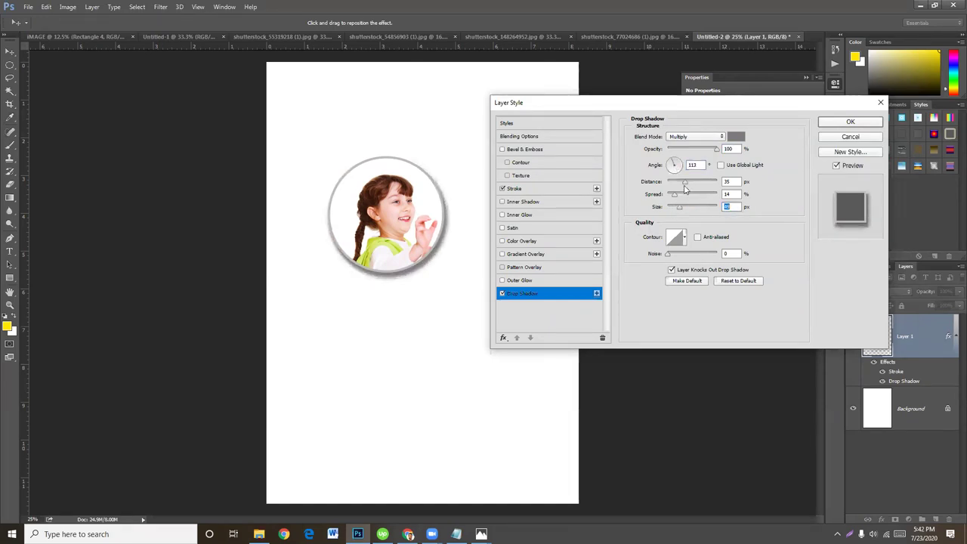
left_click_drag(685, 182, 676, 185)
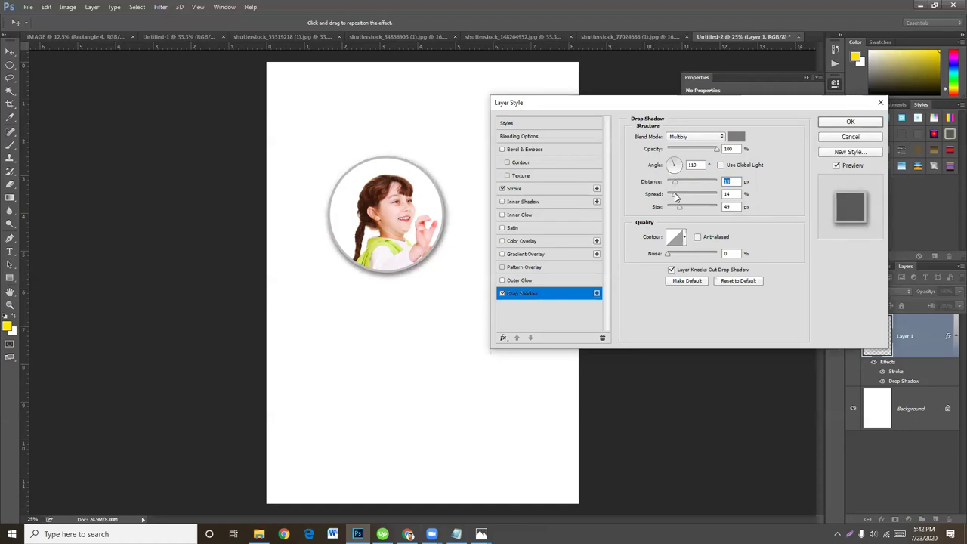
left_click(850, 122)
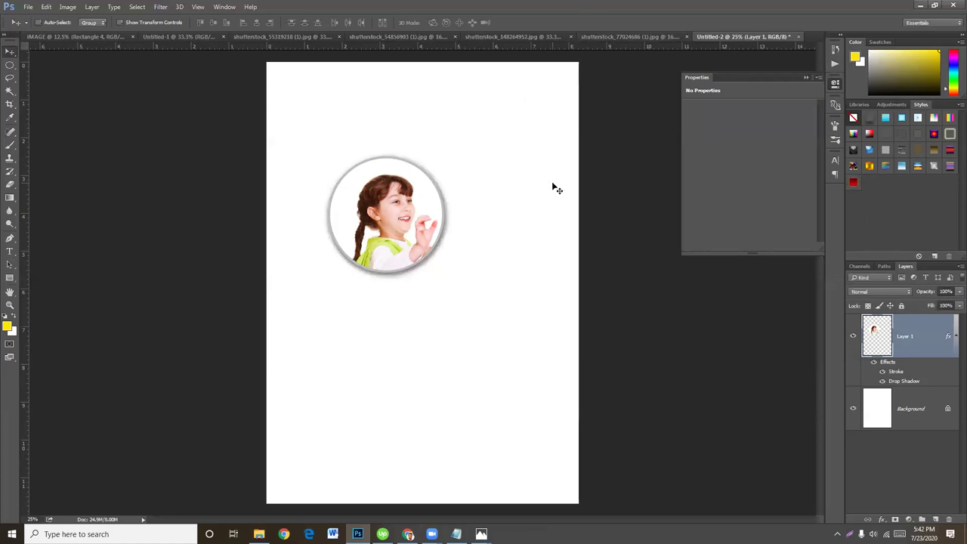
Step: Copy an elliptical selection of the pigtailed girl's head onto a new layer
left_click(632, 36)
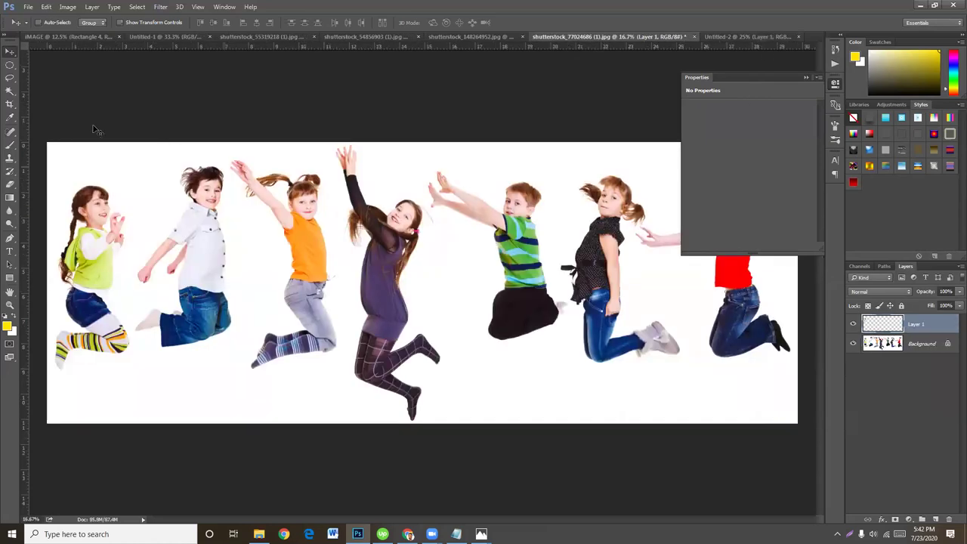
left_click(9, 66)
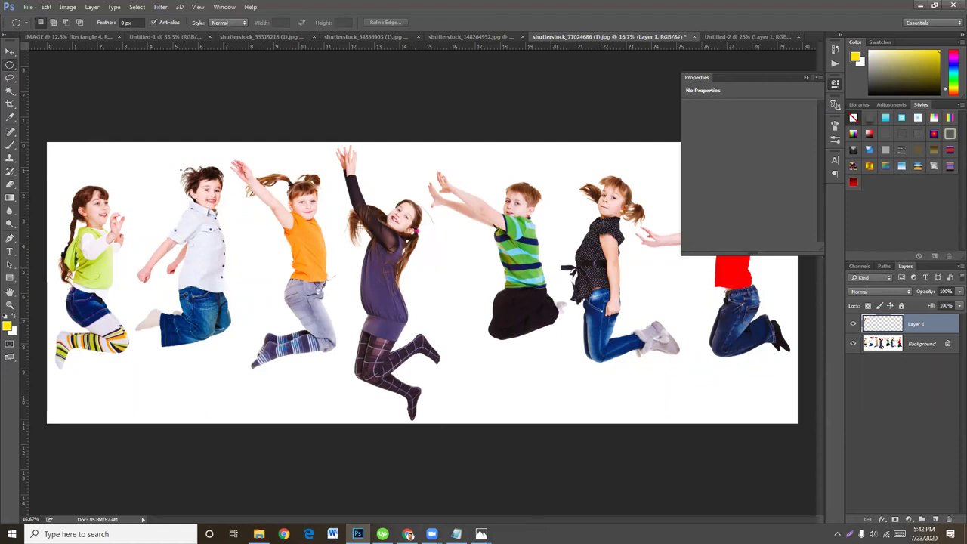
mouse_move(152, 156)
left_mouse_down()
mouse_move(239, 240)
mouse_move(622, 219)
mouse_move(621, 210)
left_mouse_up()
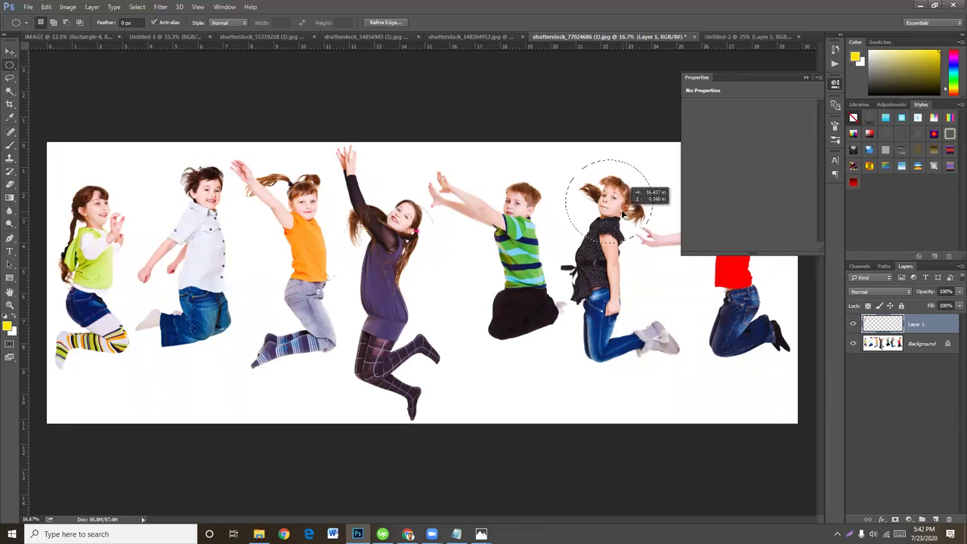
left_click(932, 344)
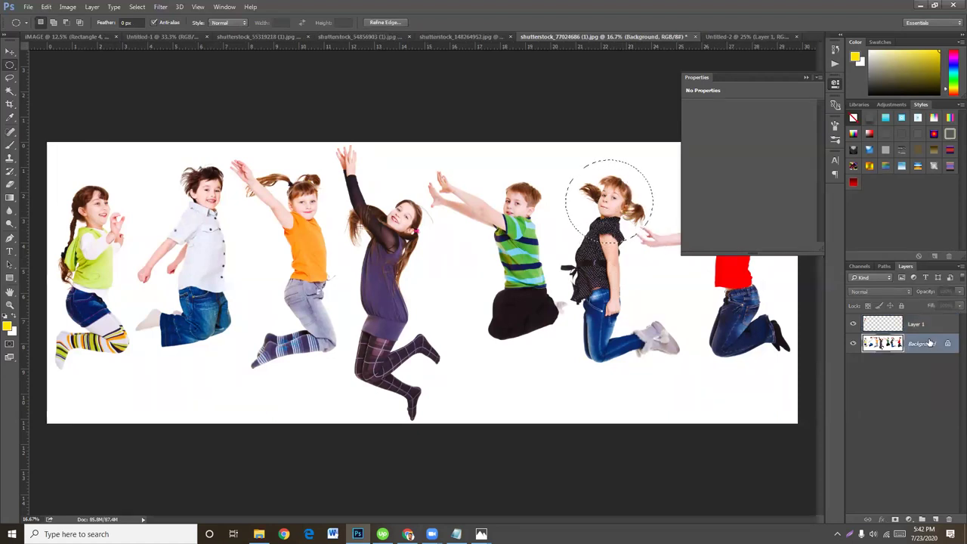
key("ctrl+j")
left_click(10, 50)
mouse_move(590, 322)
left_mouse_down()
mouse_move(457, 301)
mouse_move(571, 328)
left_mouse_up()
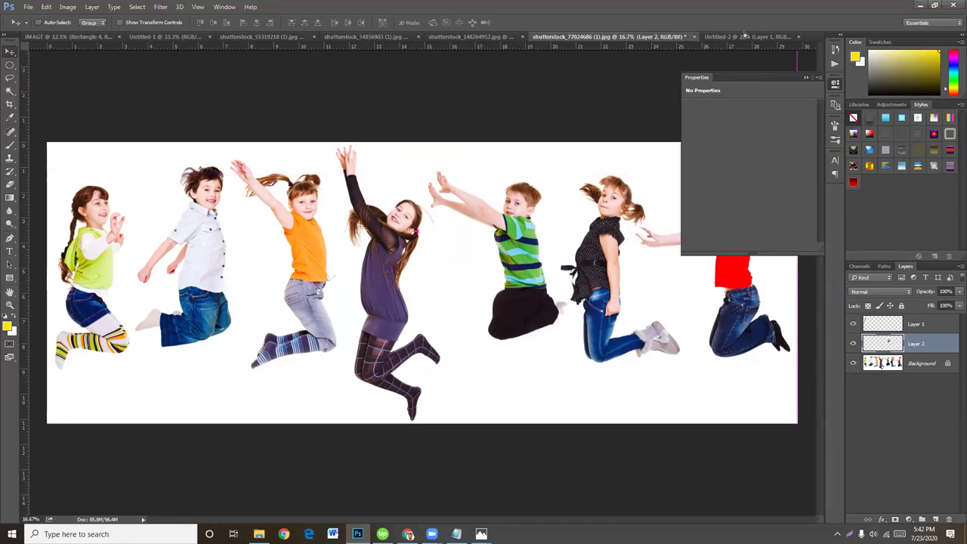
Step: Move the pigtailed girl into Untitled-2 as Layer 2 with a drop shadow, then return to the photo
mouse_move(750, 53)
left_mouse_down()
mouse_move(467, 297)
mouse_move(464, 348)
mouse_move(501, 192)
mouse_move(461, 154)
left_mouse_up()
left_click(881, 519)
key("Escape")
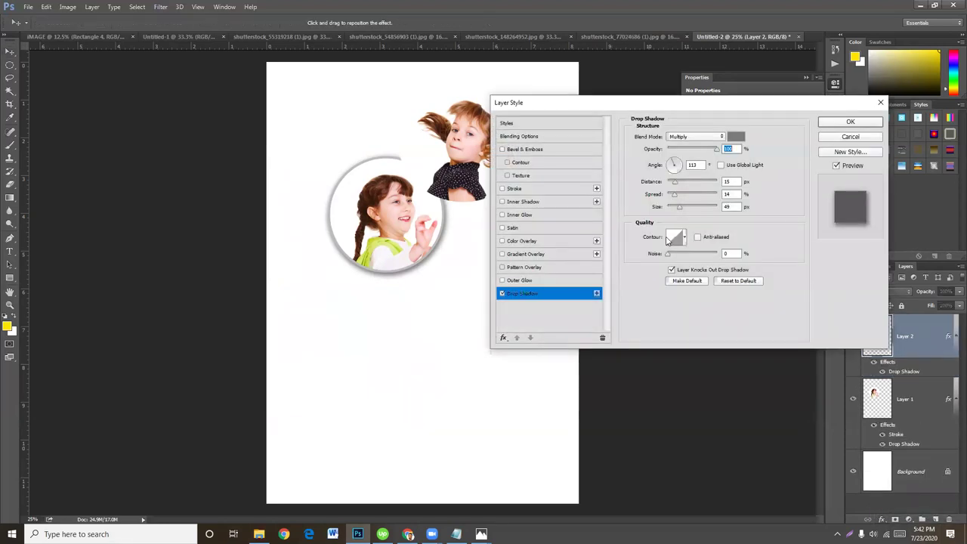
left_click(845, 123)
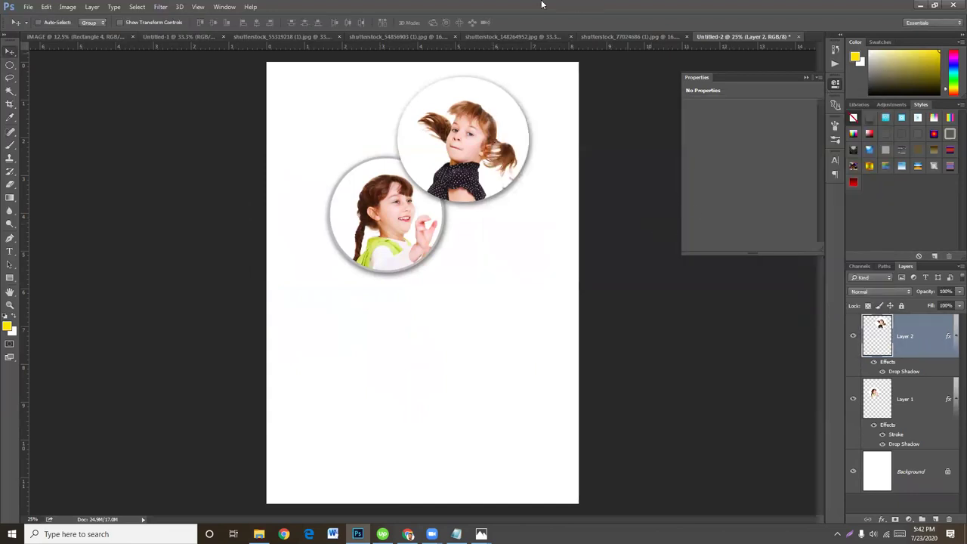
left_click(645, 35)
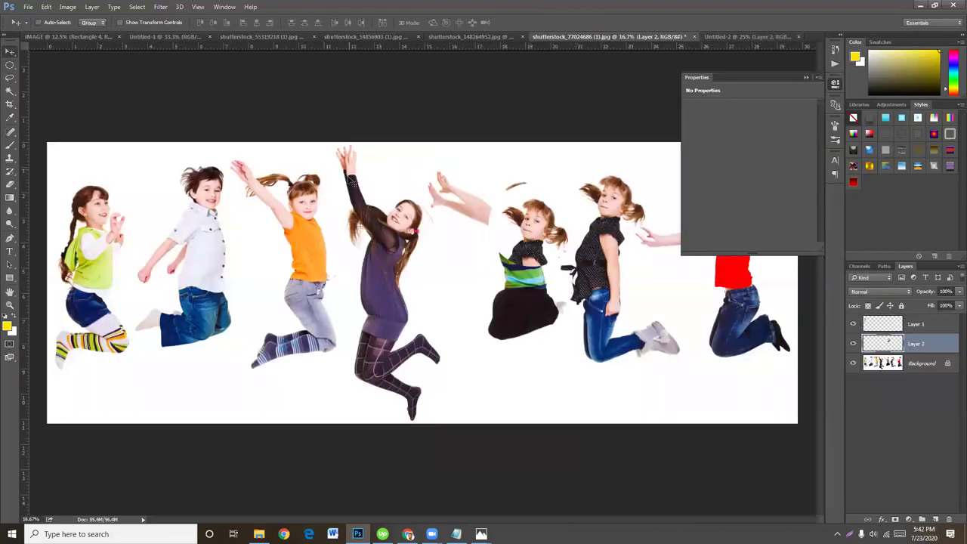
Step: Copy an elliptical selection of the white-shirted boy's head onto a new layer
left_click(10, 65)
mouse_move(189, 160)
left_mouse_down()
mouse_move(237, 225)
mouse_move(218, 214)
left_mouse_up()
left_click(929, 361)
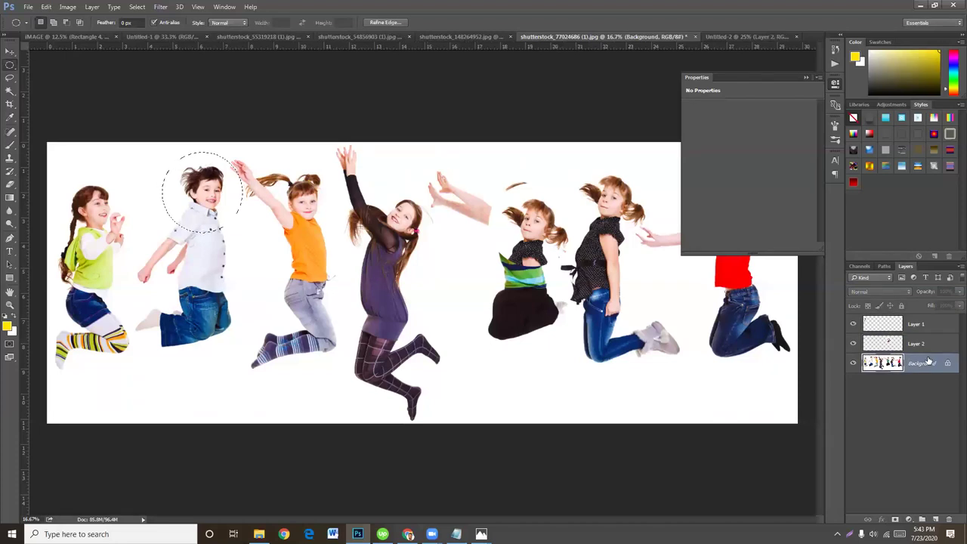
key("ctrl+j")
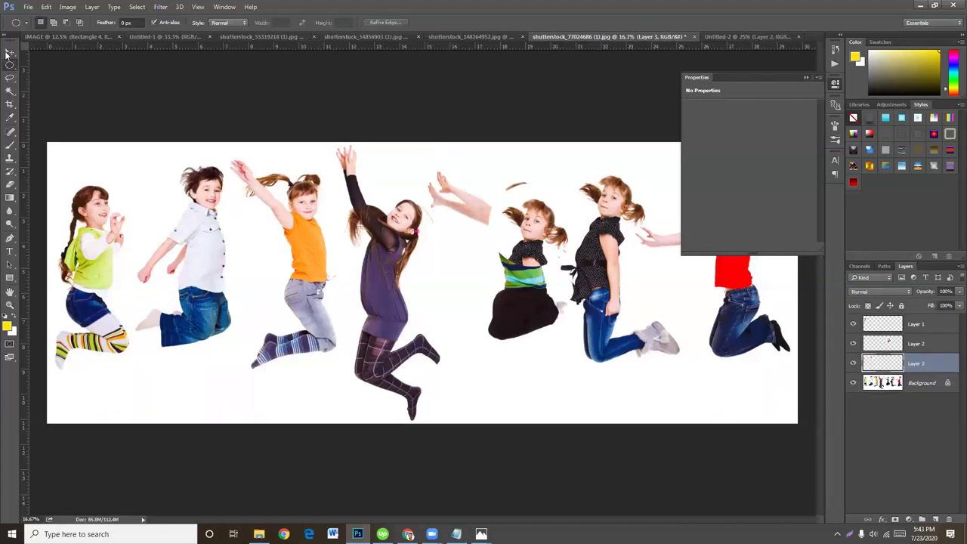
left_click(9, 51)
left_click_drag(288, 201, 301, 227)
key("ctrl+z")
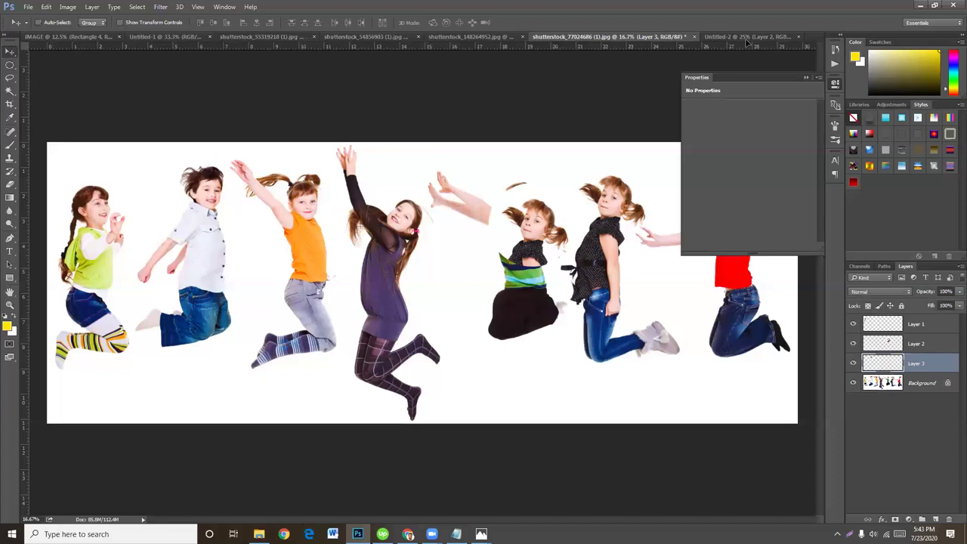
Step: Place the boy in Untitled-2 as Layer 3, stacked beneath Layer 1, with a drop shadow
left_click(747, 36)
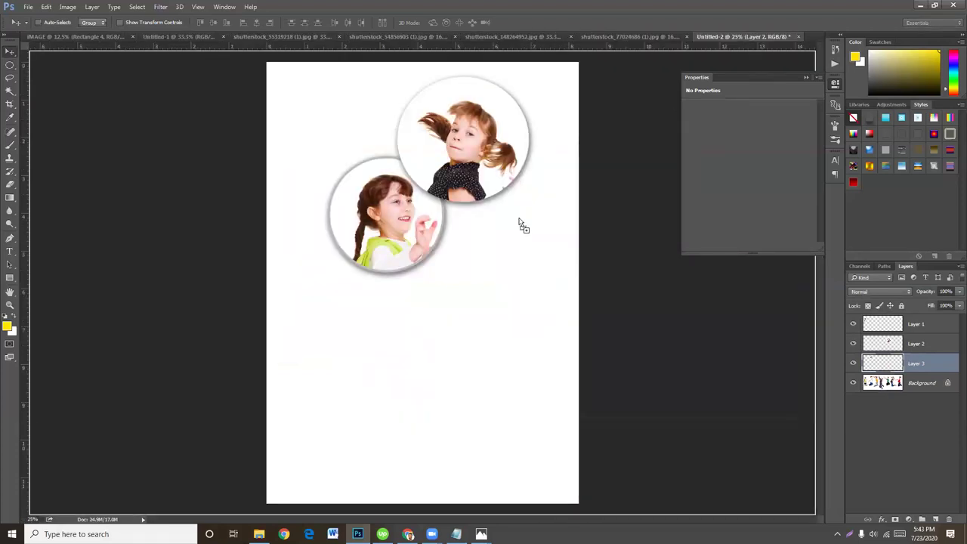
left_click_drag(506, 252, 508, 259)
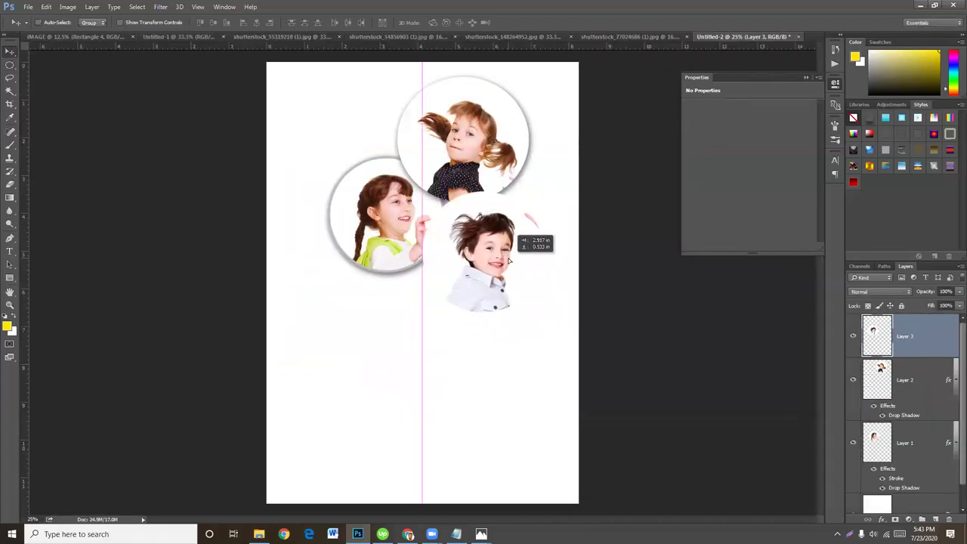
left_click_drag(905, 504, 908, 496)
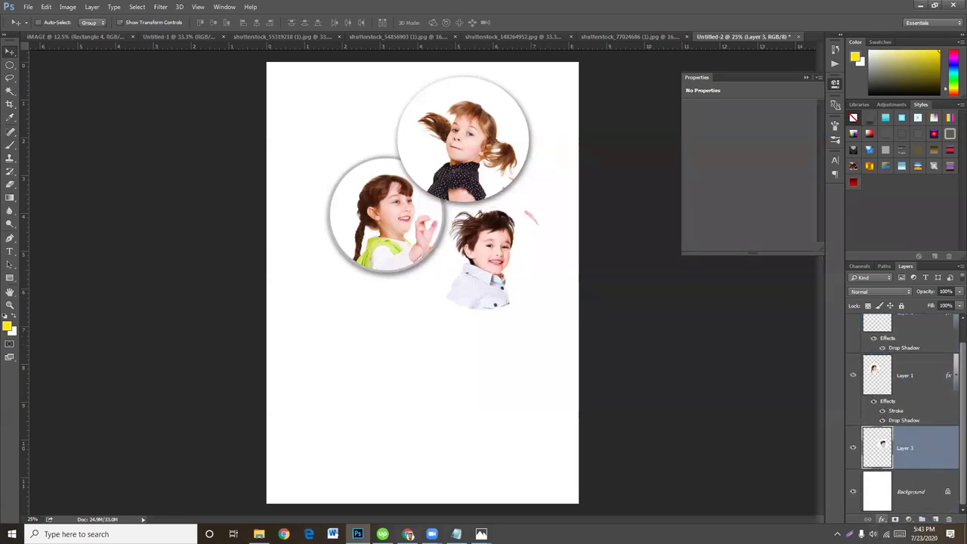
left_click(883, 520)
left_click(899, 511)
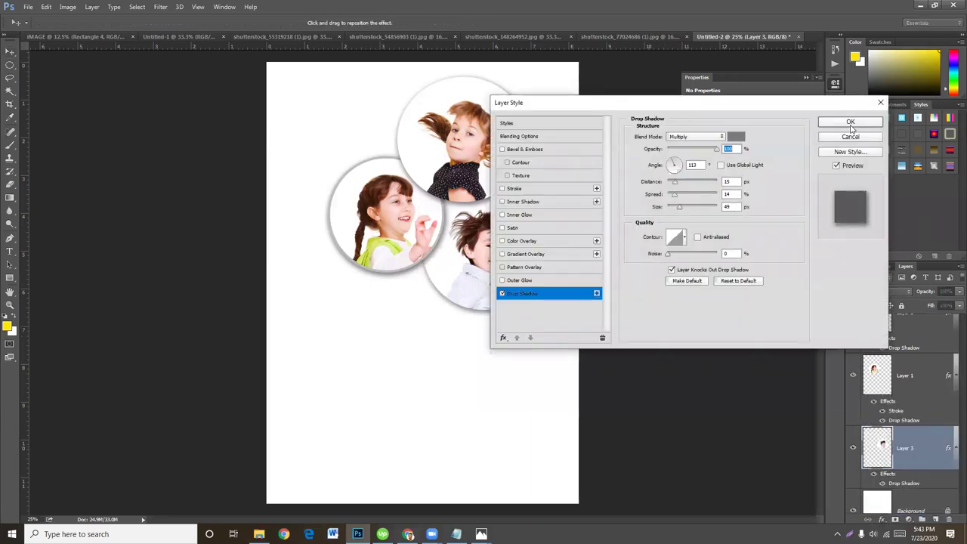
key("Return")
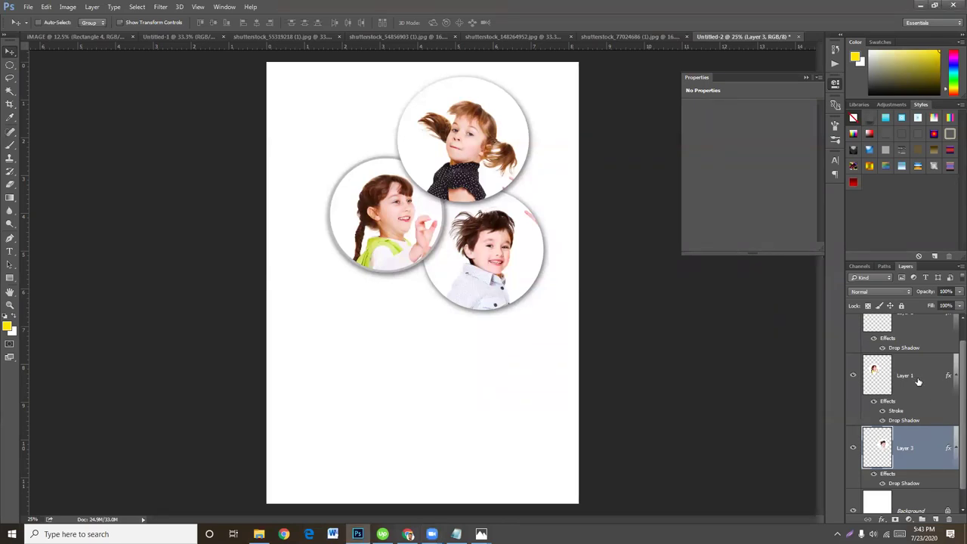
Step: Select Layers 1 and 2 and start a Free Transform, then cancel it
left_click(919, 381)
left_click(917, 450, "shift")
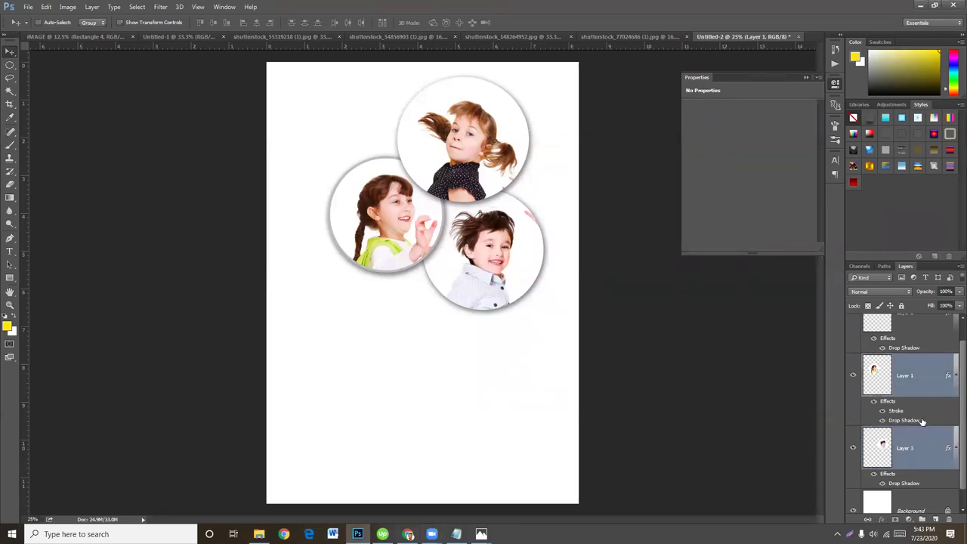
left_click(914, 326, "shift")
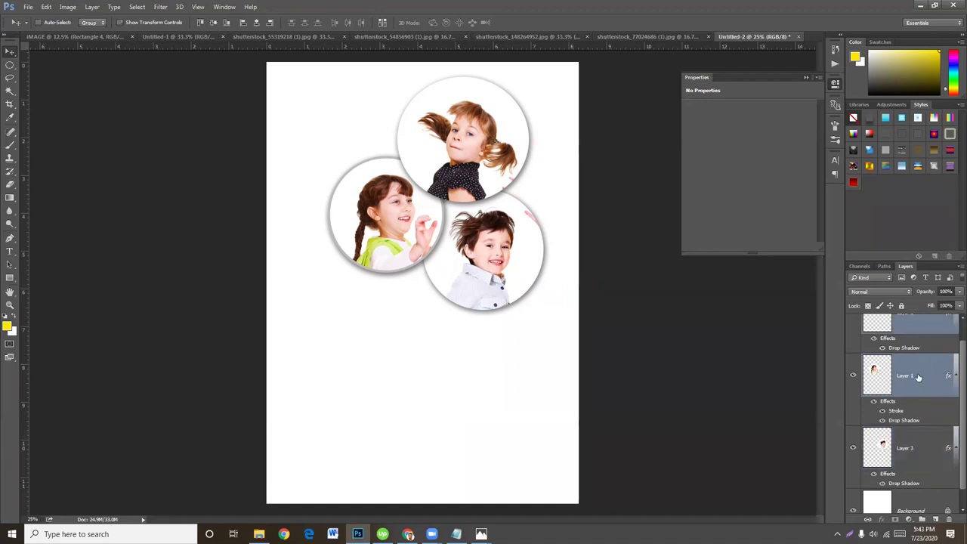
scroll(919, 379, "up", 1)
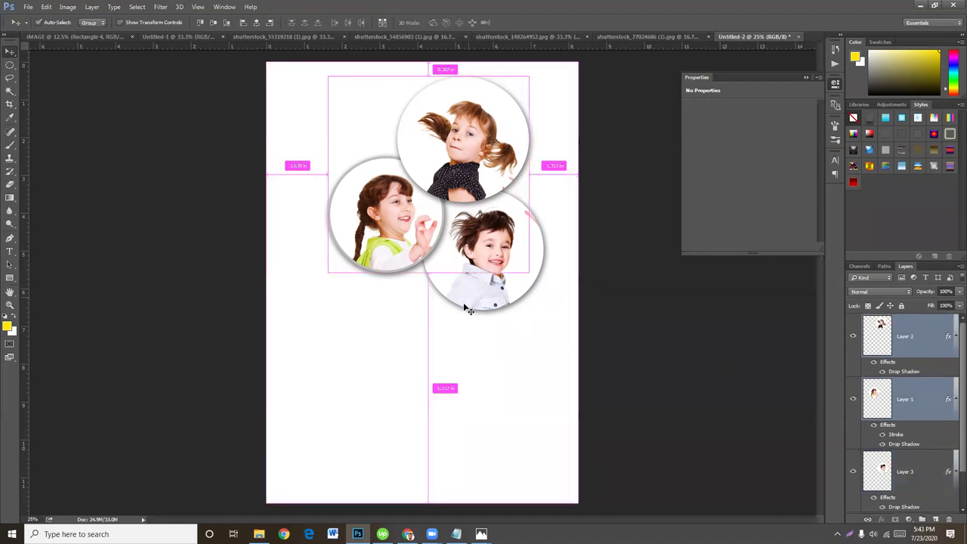
key("ctrl+t")
key("Return")
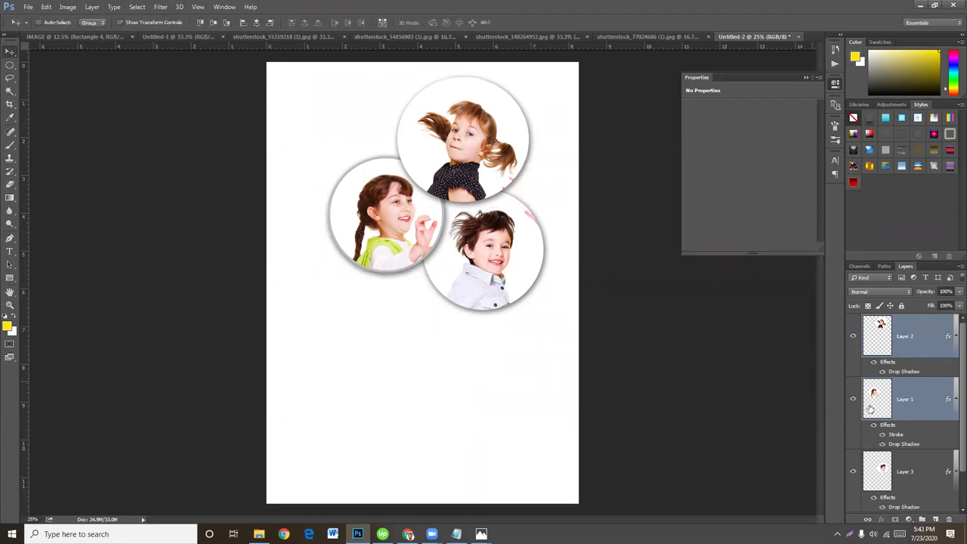
Step: Select Layers 1, 2 and 3 and scale them together to about 111%
left_click(913, 467, "shift")
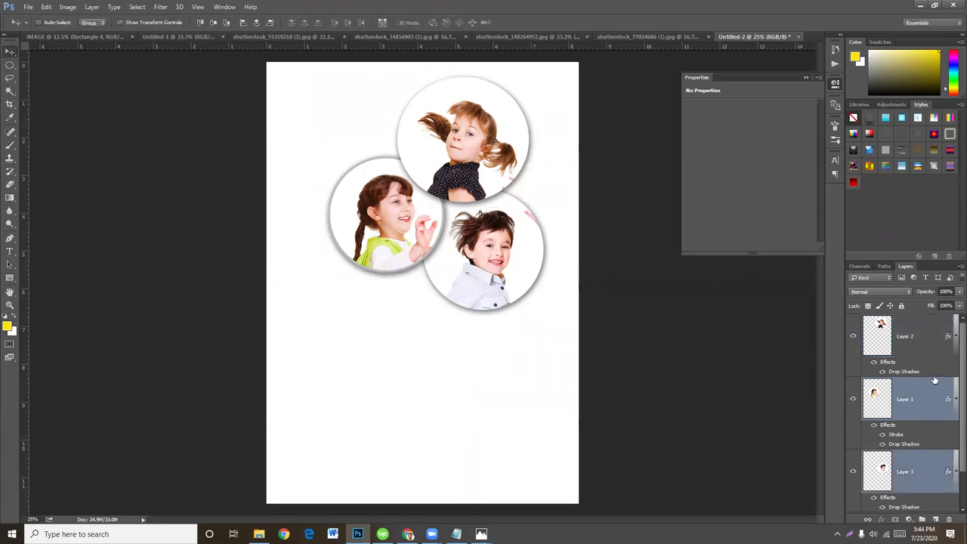
left_click(937, 470)
left_click(918, 411, "shift")
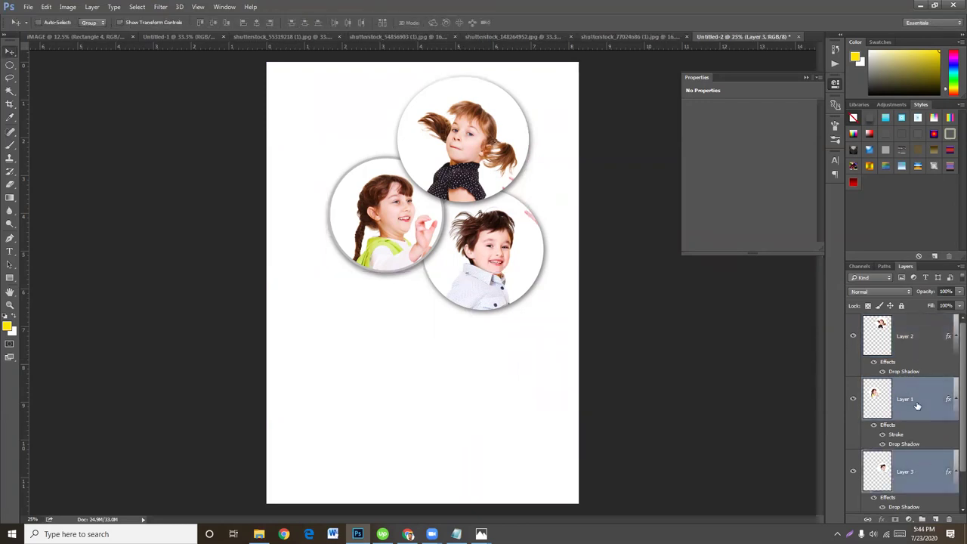
left_click(922, 331, "shift")
key("ctrl+t")
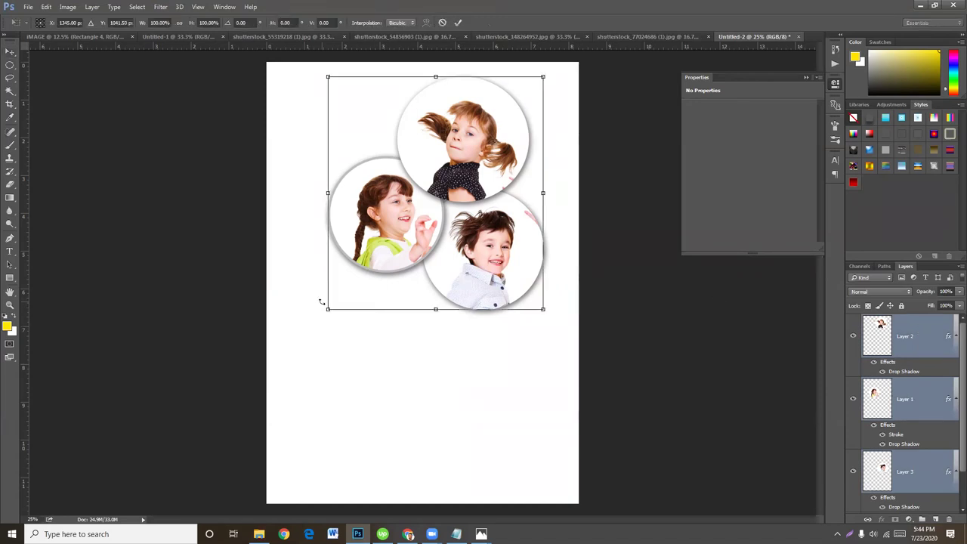
left_click_drag(329, 309, 311, 329)
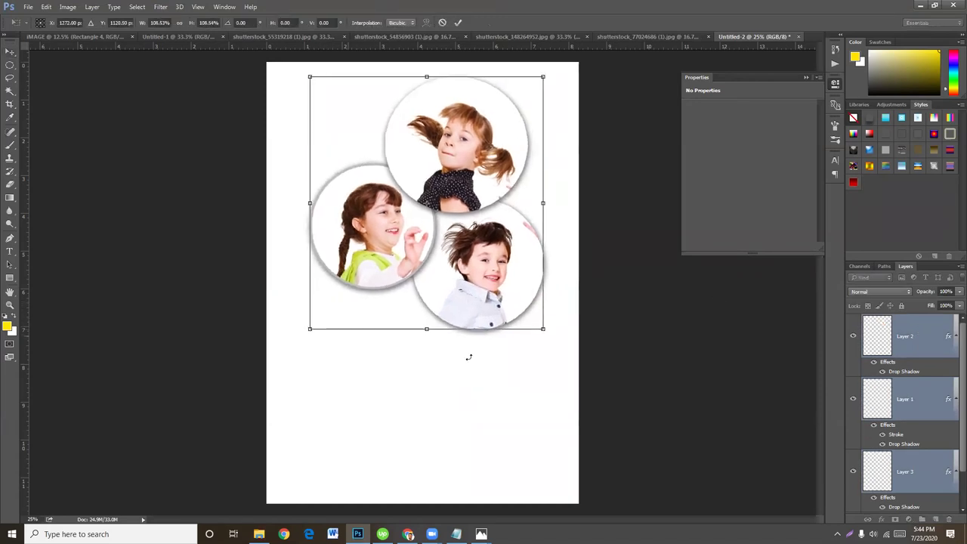
left_click_drag(310, 329, 292, 348)
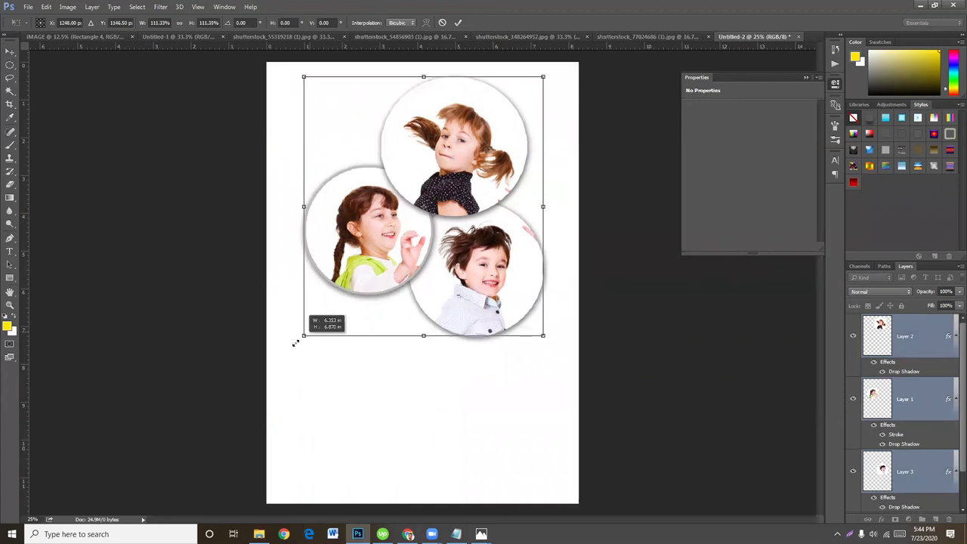
key("Return")
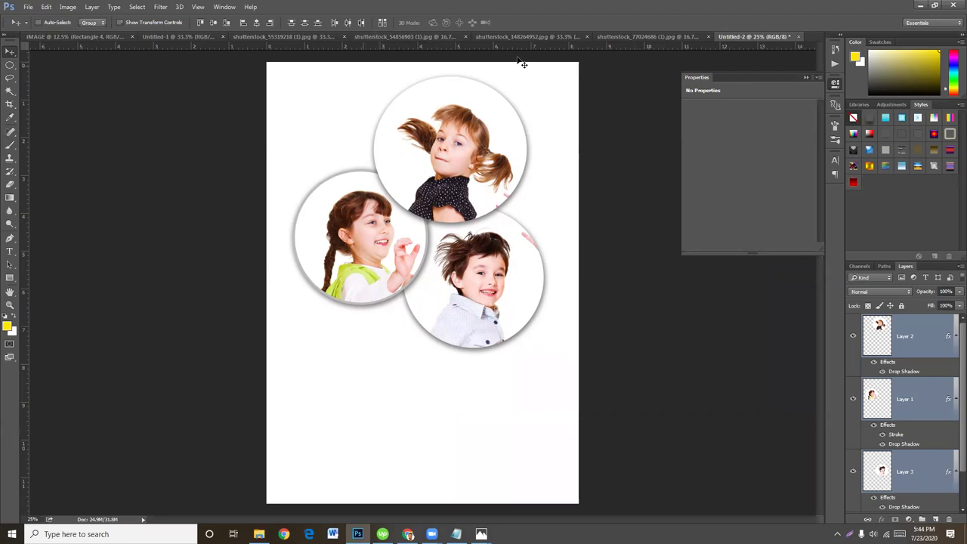
Step: In the jumping-kids photo, pick the Elliptical Marquee, zoom to the left girl, and set Feather to 20 px
left_click(618, 36)
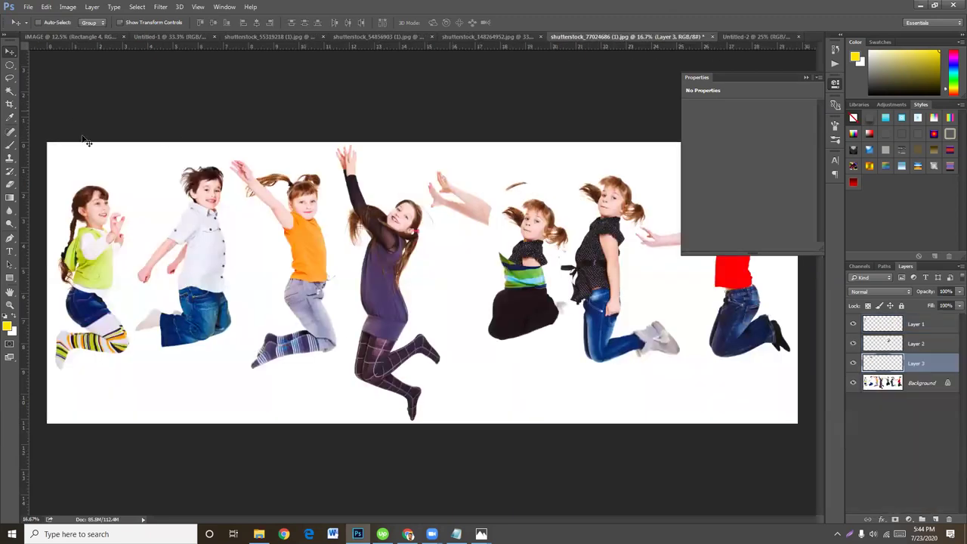
left_click(10, 65)
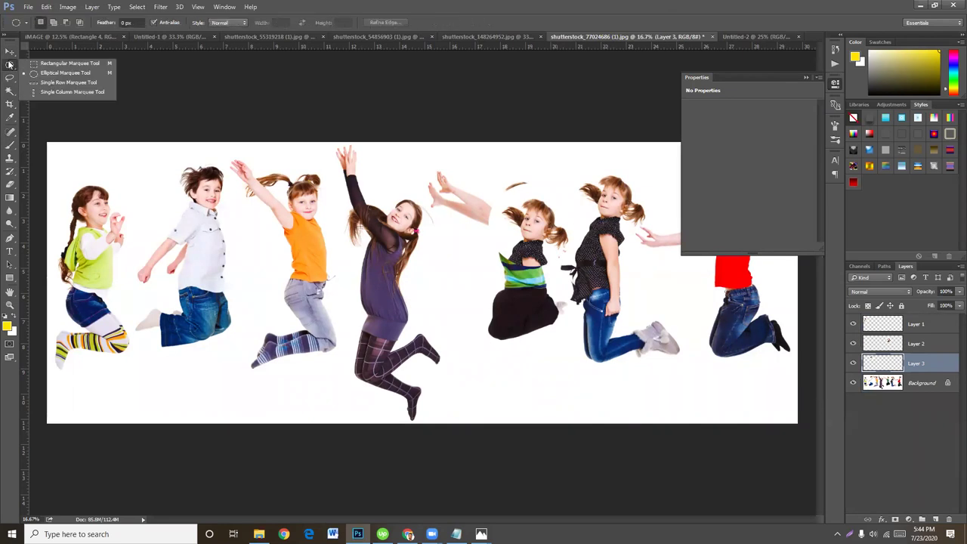
left_click(44, 73)
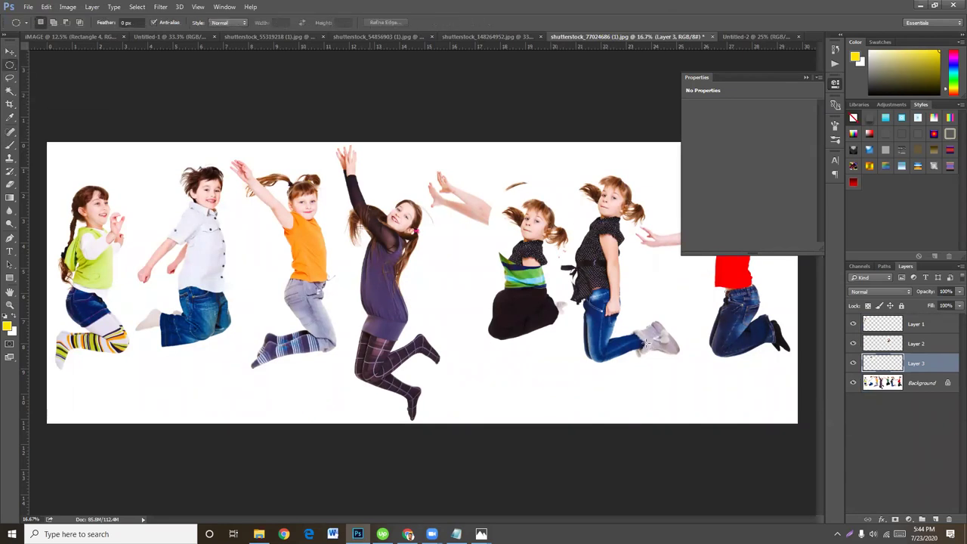
key("ctrl+plus")
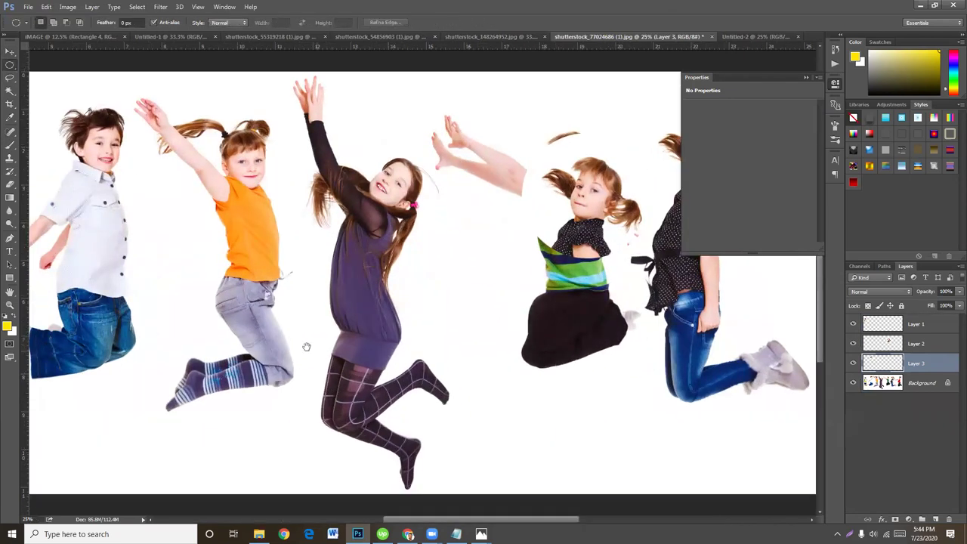
left_click_drag(211, 301, 345, 339)
left_click_drag(262, 340, 324, 345)
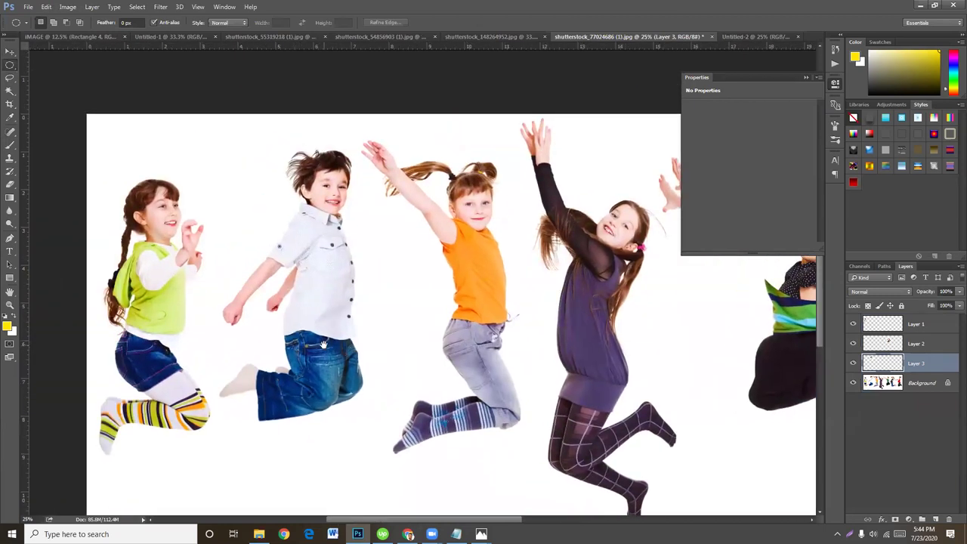
left_click_drag(128, 25, 139, 24)
type("20")
Step: Circle the green-vest girl, copy her to Layer 4, and move it beneath the boy in white
left_click_drag(115, 164, 249, 401)
left_click_drag(189, 272, 170, 267)
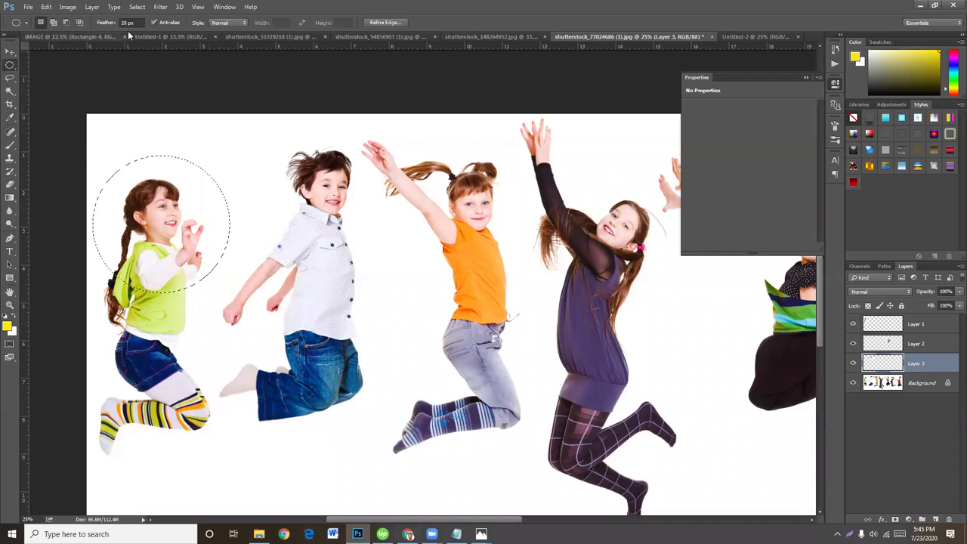
left_click(920, 386)
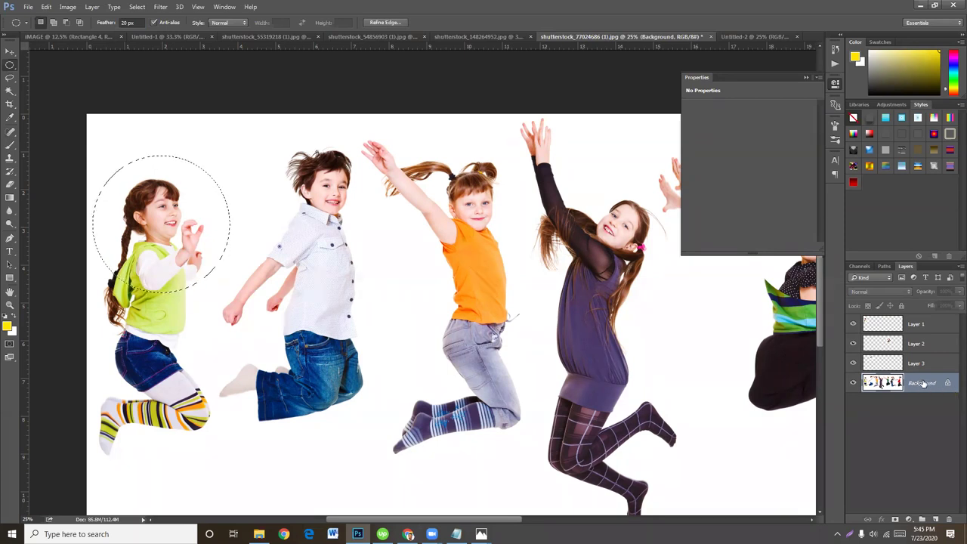
key("ctrl+j")
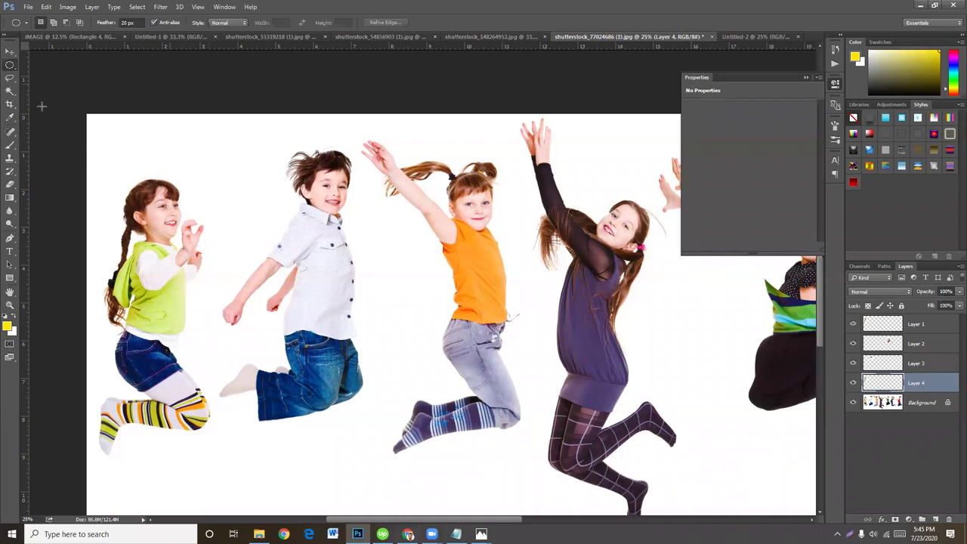
left_click(10, 51)
mouse_move(206, 264)
left_mouse_down()
mouse_move(251, 230)
mouse_move(361, 283)
mouse_move(328, 322)
mouse_move(327, 312)
mouse_move(351, 355)
mouse_move(323, 349)
left_mouse_up()
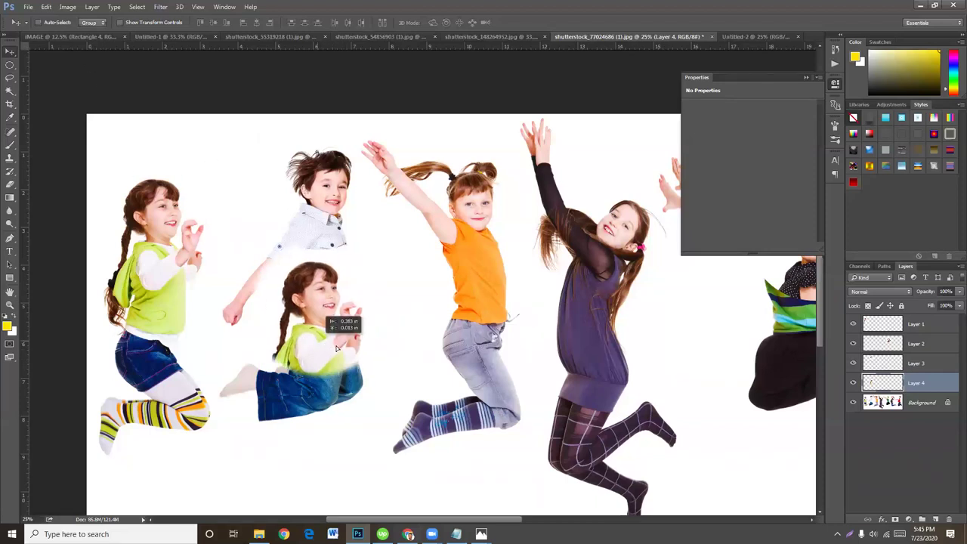
Step: Create a new A4 document and fill its background with yellow
left_click(28, 8)
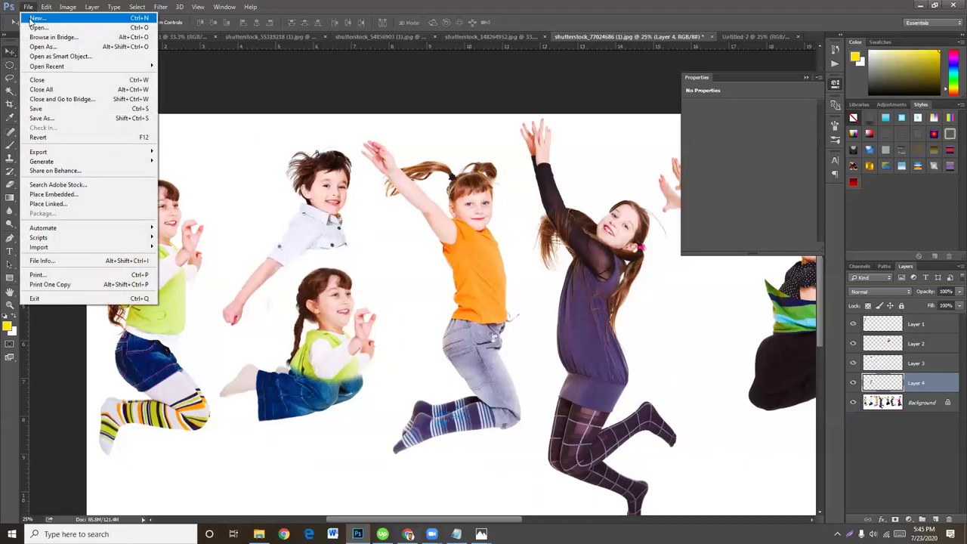
left_click(37, 18)
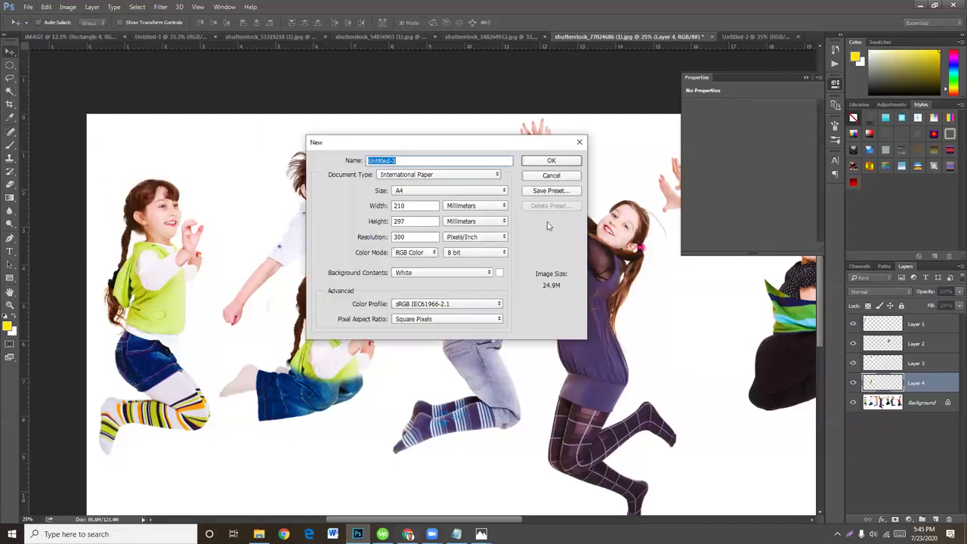
left_click(553, 162)
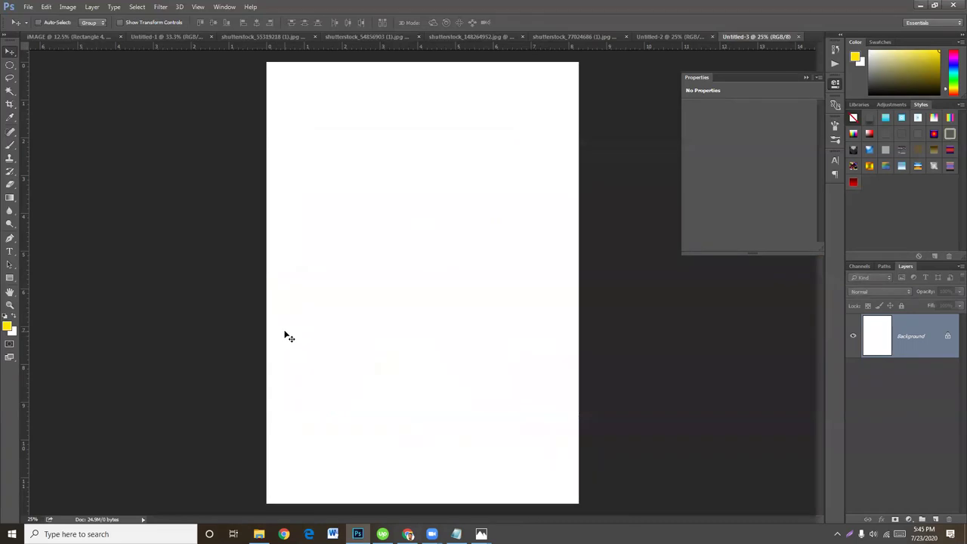
left_click(288, 337)
key("alt+BackSpace")
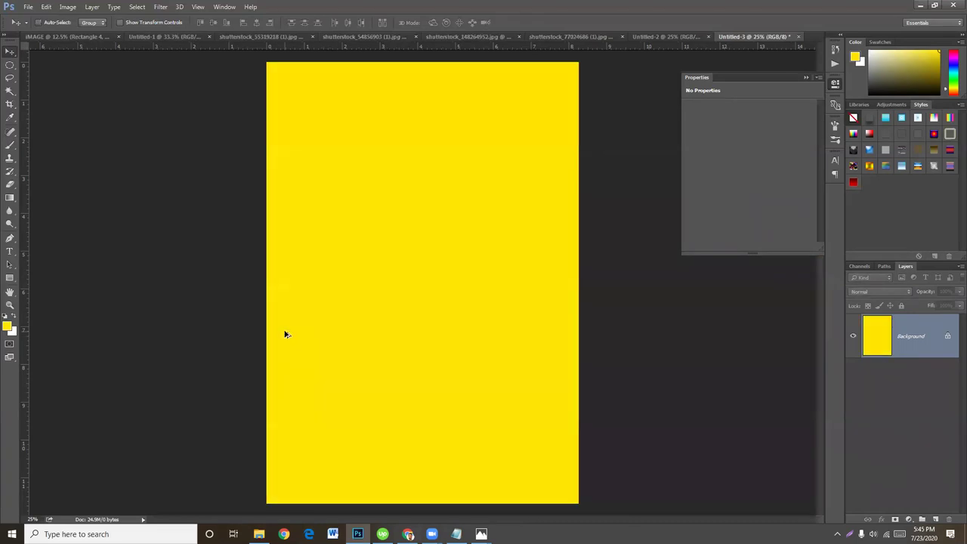
Step: Bring the girl cut-out into the A4 page, enlarge it to about 155%, and shift it up-left
left_click(584, 36)
left_click_drag(328, 344, 360, 289)
mouse_move(572, 193)
left_mouse_down()
mouse_move(776, 38)
mouse_move(377, 259)
left_mouse_up()
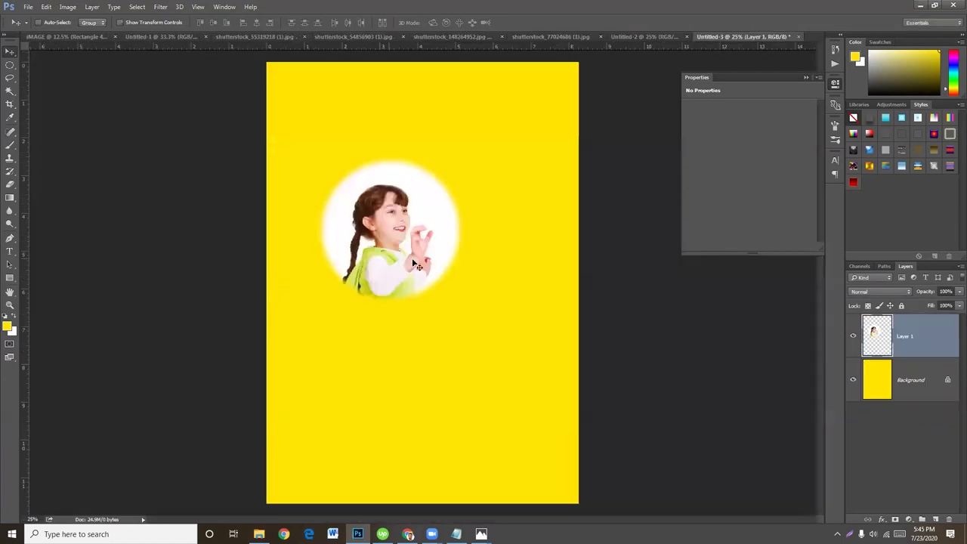
key("ctrl+t")
mouse_move(464, 304)
left_mouse_down()
mouse_move(498, 330)
mouse_move(539, 393)
mouse_move(539, 384)
left_mouse_up()
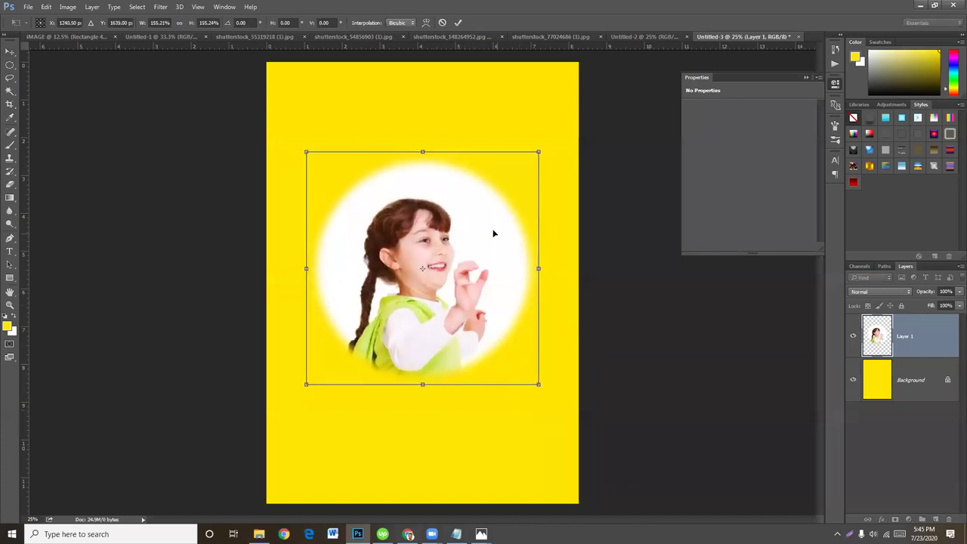
key("Return")
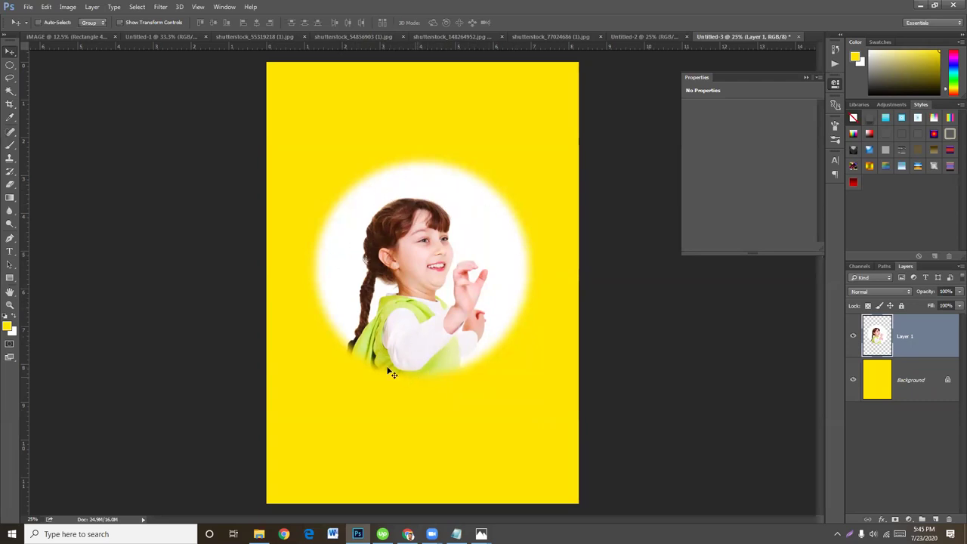
mouse_move(351, 328)
left_mouse_down()
mouse_move(331, 286)
mouse_move(340, 299)
left_mouse_up()
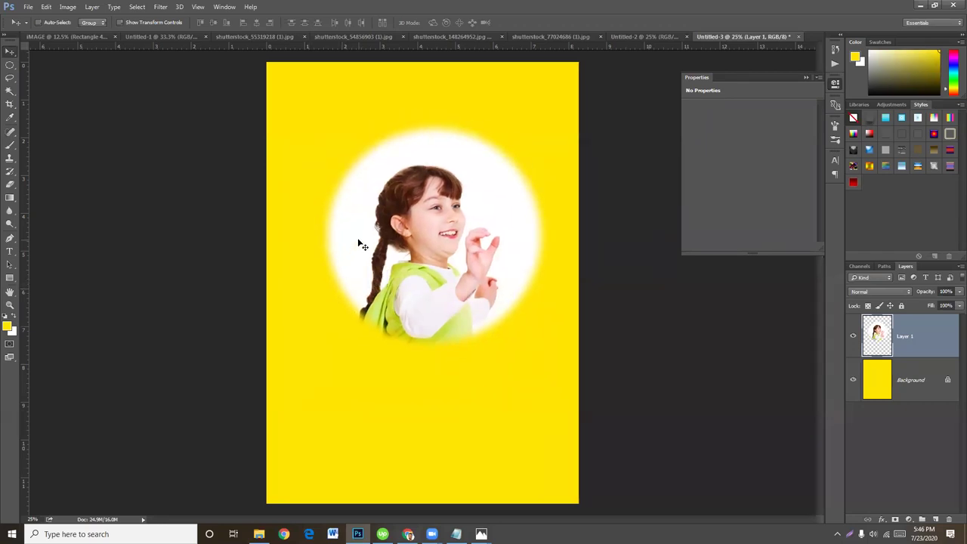
Step: Show rulers and try circular selections around the jeans, then deselect
left_click(533, 35)
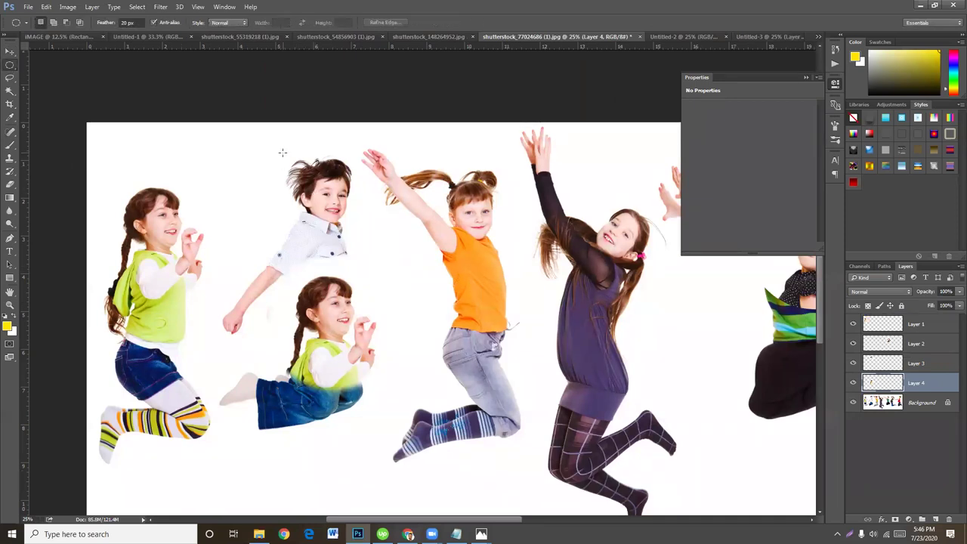
scroll(529, 303, "right", 3)
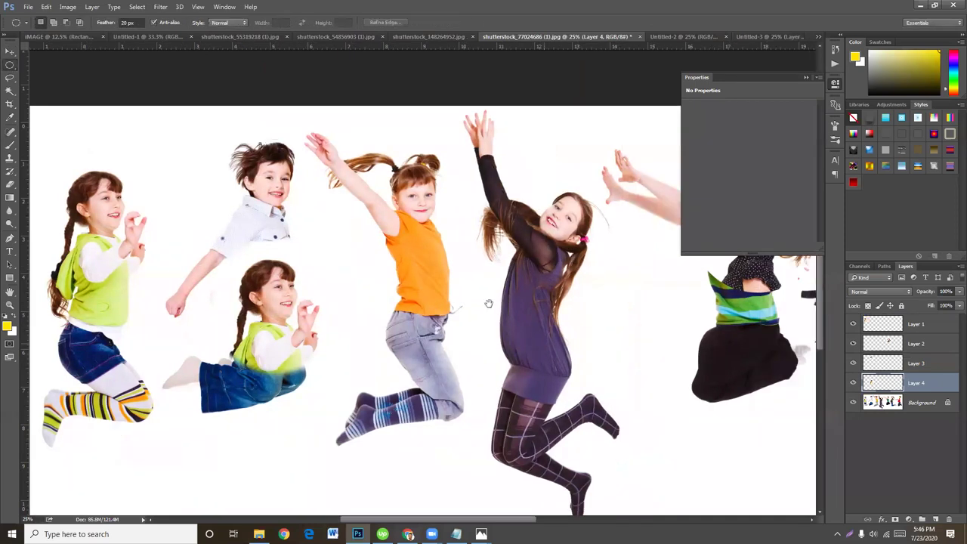
scroll(453, 280, "down", 3)
key("ctrl+r")
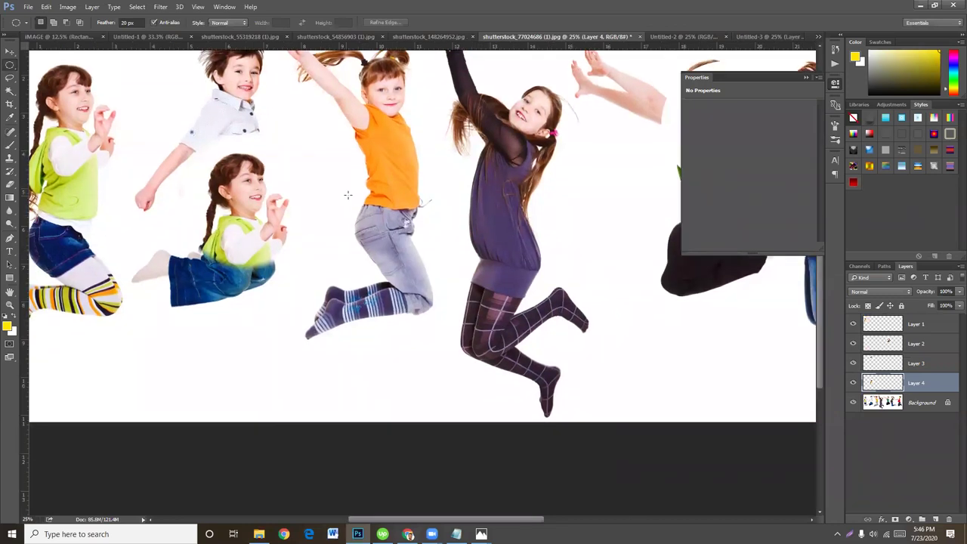
left_click_drag(338, 178, 448, 323)
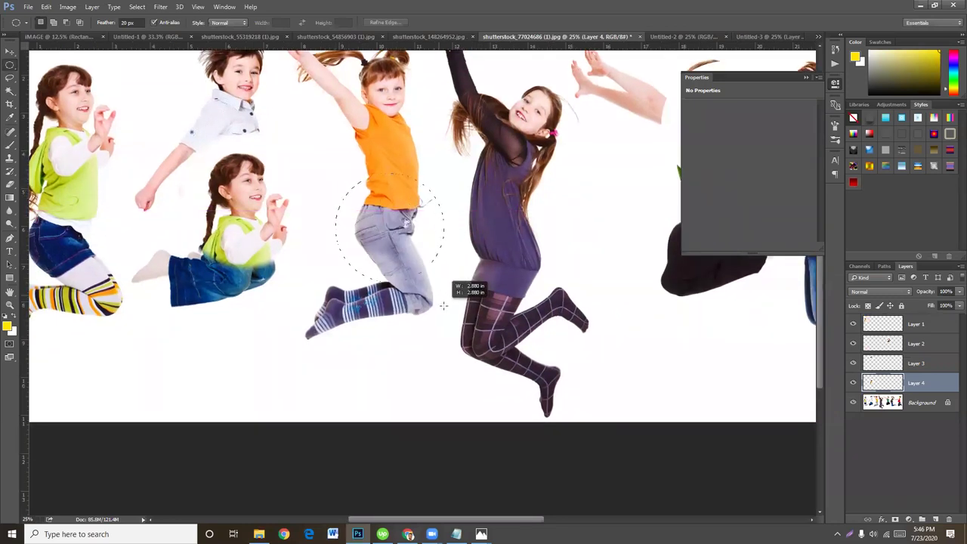
left_click_drag(337, 168, 451, 286)
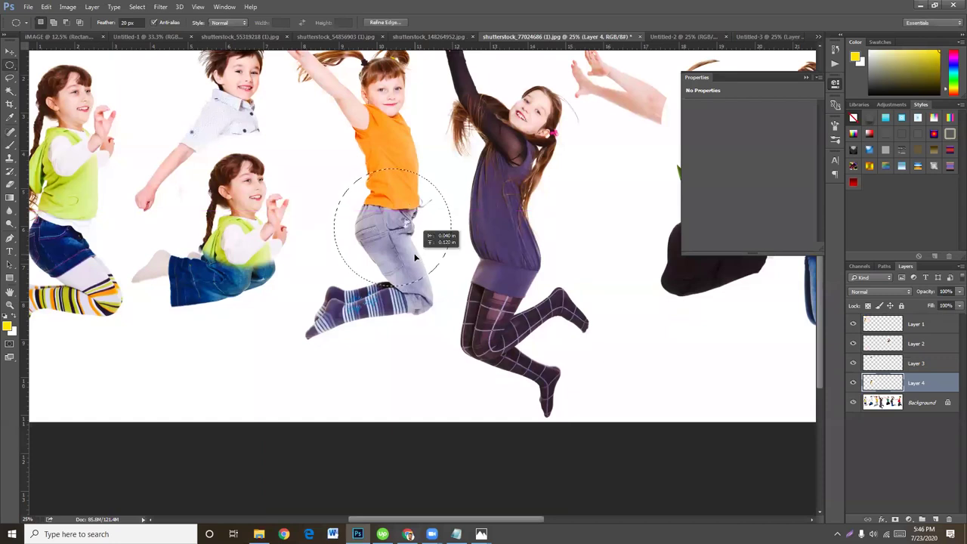
mouse_move(421, 238)
left_mouse_down()
mouse_move(407, 249)
mouse_move(473, 302)
left_mouse_up()
mouse_move(557, 317)
left_mouse_down()
mouse_move(441, 317)
mouse_move(547, 266)
mouse_move(612, 108)
left_mouse_up()
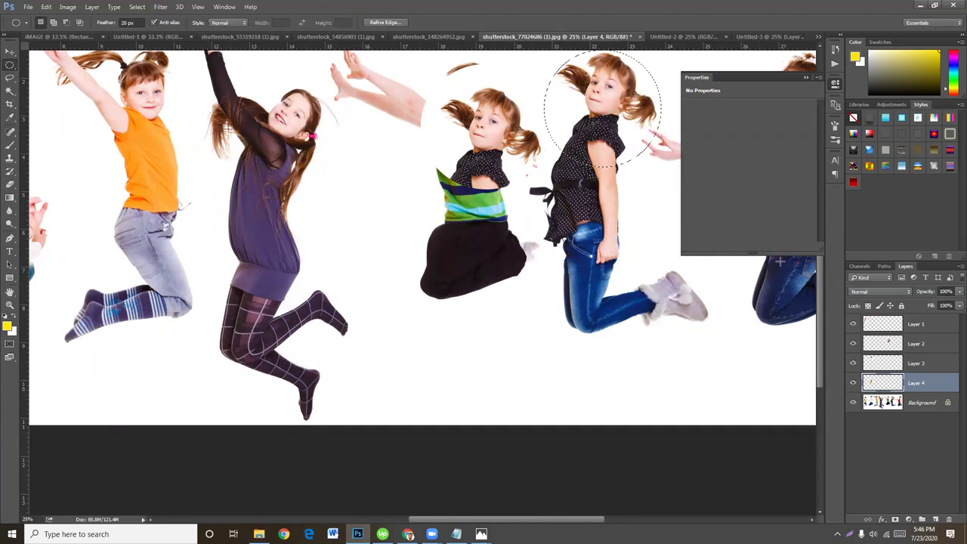
left_click(912, 404)
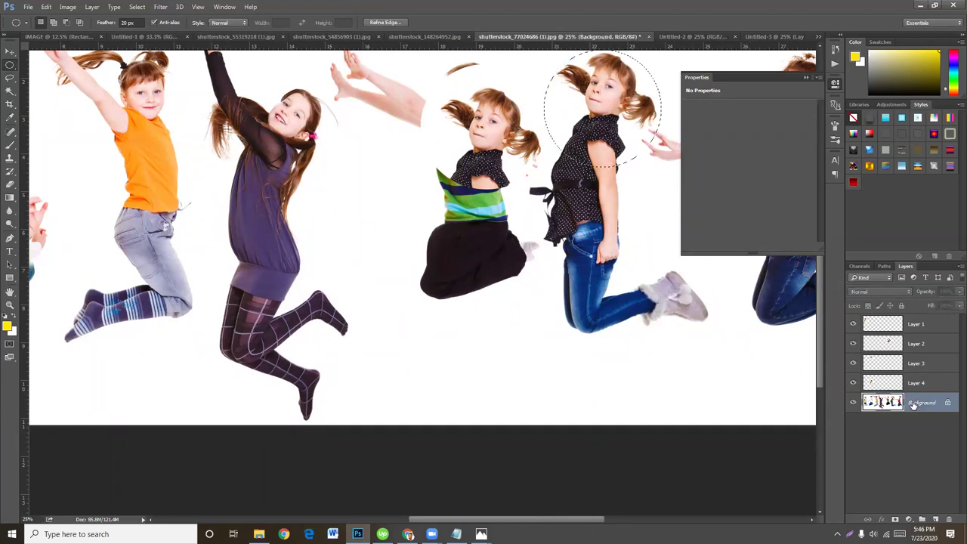
key("ctrl+d")
Step: Set Feather to 50 px and draw an ellipse around the red-shirt girl
left_click(137, 22)
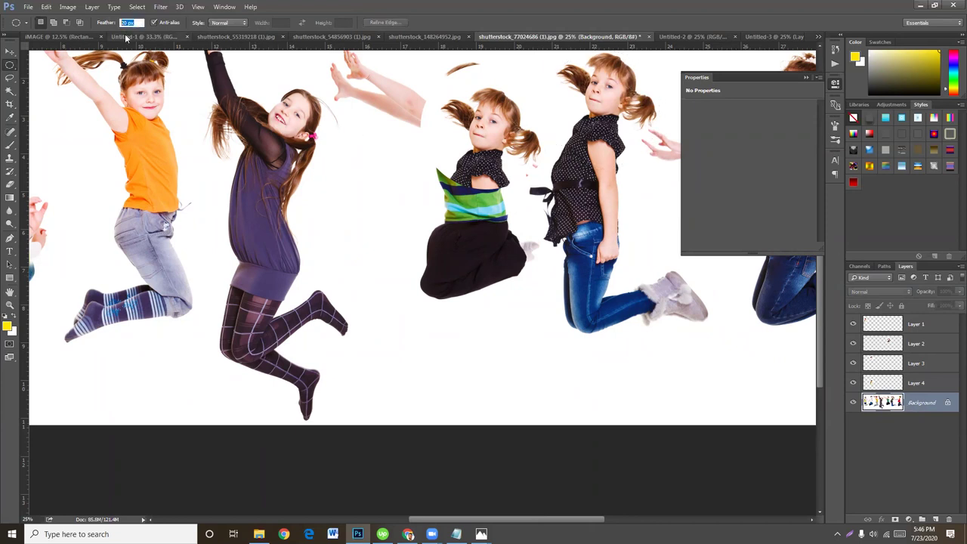
type("50")
key("Return")
scroll(470, 250, "right", 5)
scroll(470, 250, "up", 1)
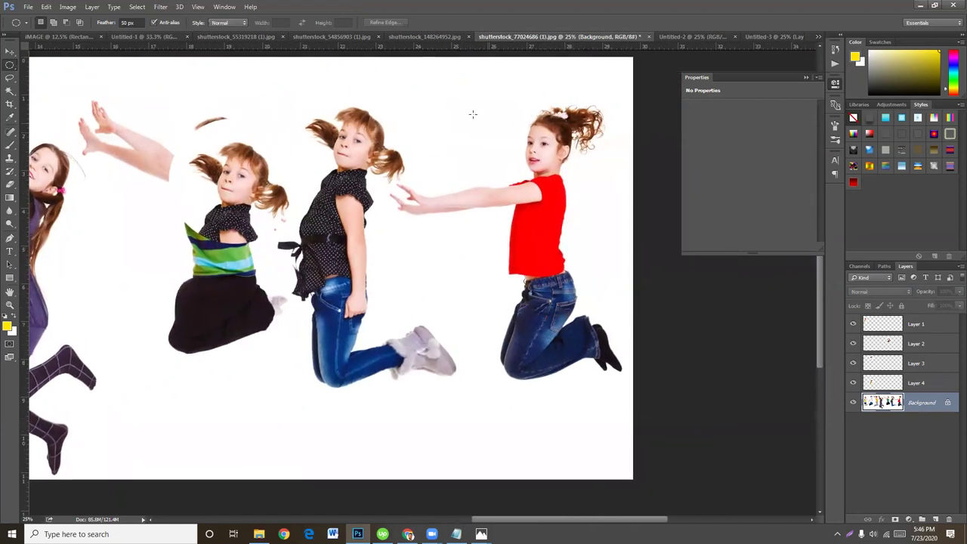
left_click_drag(471, 92, 601, 401)
mouse_move(540, 353)
left_mouse_down()
mouse_move(555, 347)
mouse_move(544, 348)
left_mouse_up()
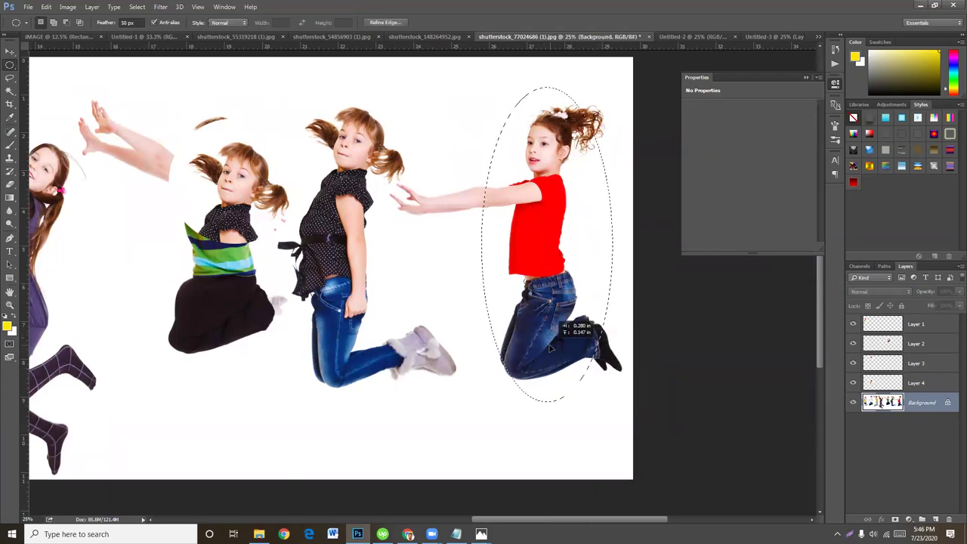
left_click_drag(544, 347, 561, 293)
key("ctrl+d")
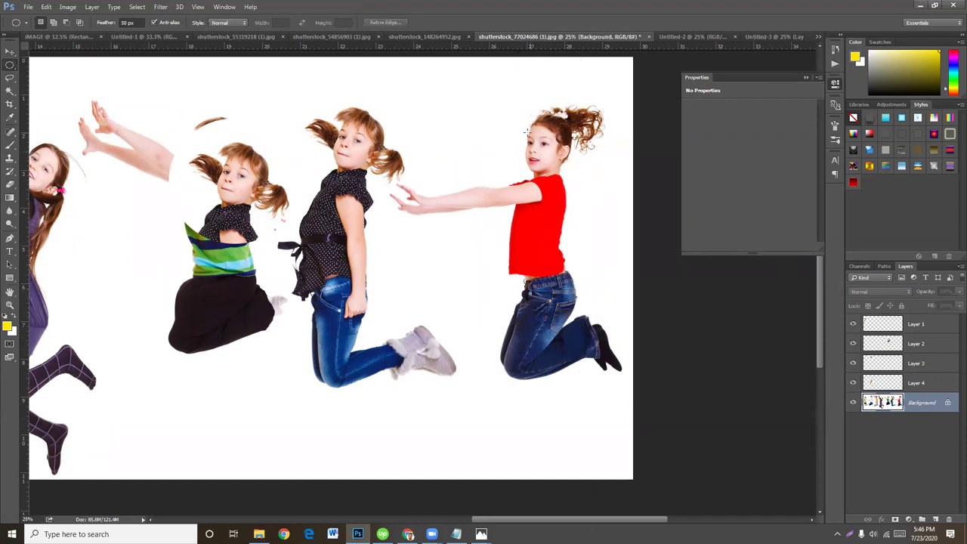
left_click_drag(504, 105, 624, 250)
left_click_drag(498, 121, 539, 202)
Step: Copy the red-shirt girl to a new layer and drop it into the Untitled-3 poster
key("ctrl+j")
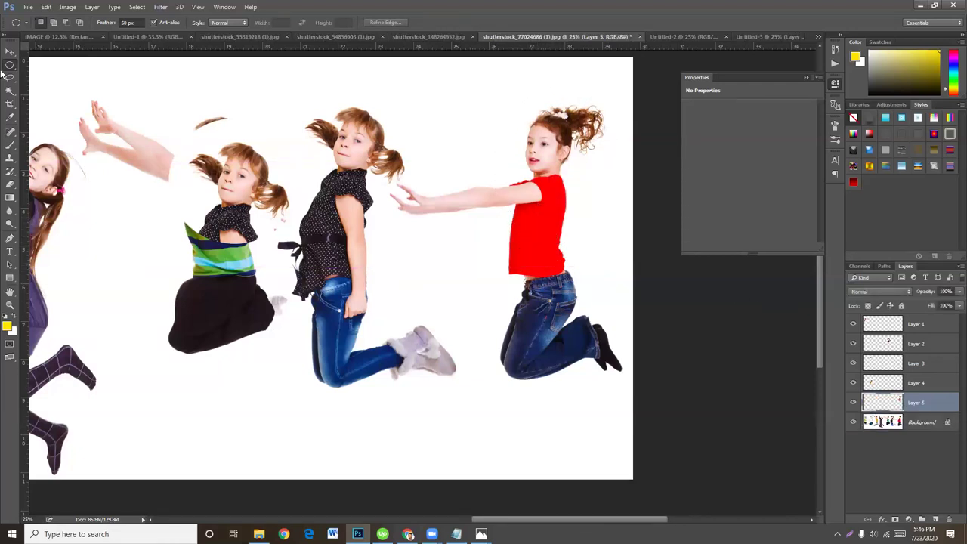
left_click(10, 52)
left_click_drag(561, 231, 766, 36)
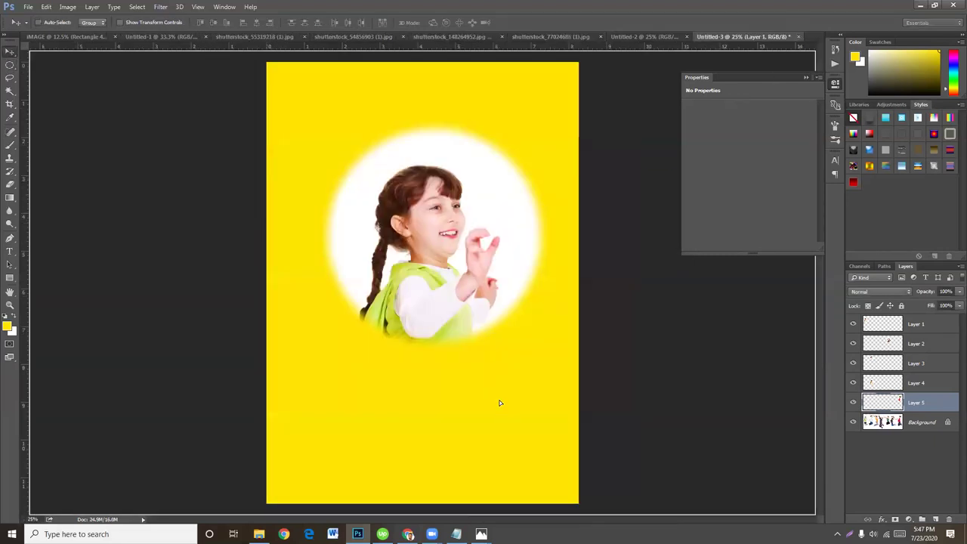
left_click_drag(766, 36, 499, 403)
Step: Nudge Layer 1's top girl up-left and Layer 2's red-shirt girl left and up
right_click(511, 220)
left_click(510, 219)
left_click_drag(483, 305, 452, 231)
right_click(499, 393)
left_click(529, 398)
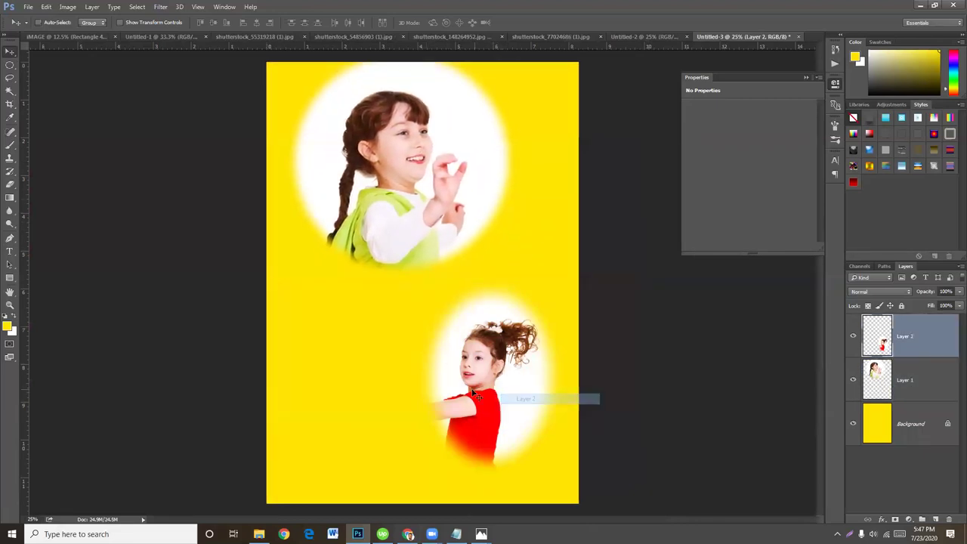
left_click_drag(477, 393, 454, 375)
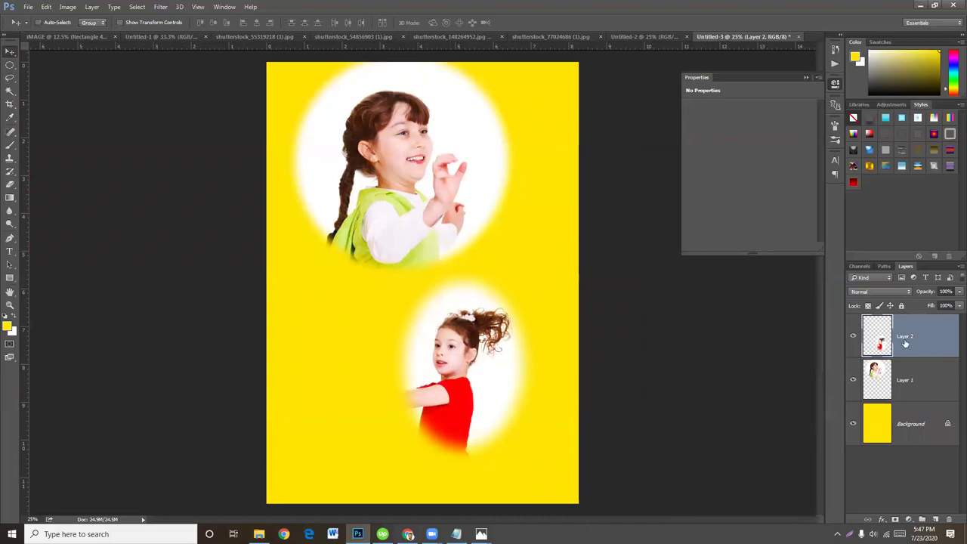
Step: Fill the poster's Background layer with pure red #ff0000
left_click(909, 425)
left_click(8, 325)
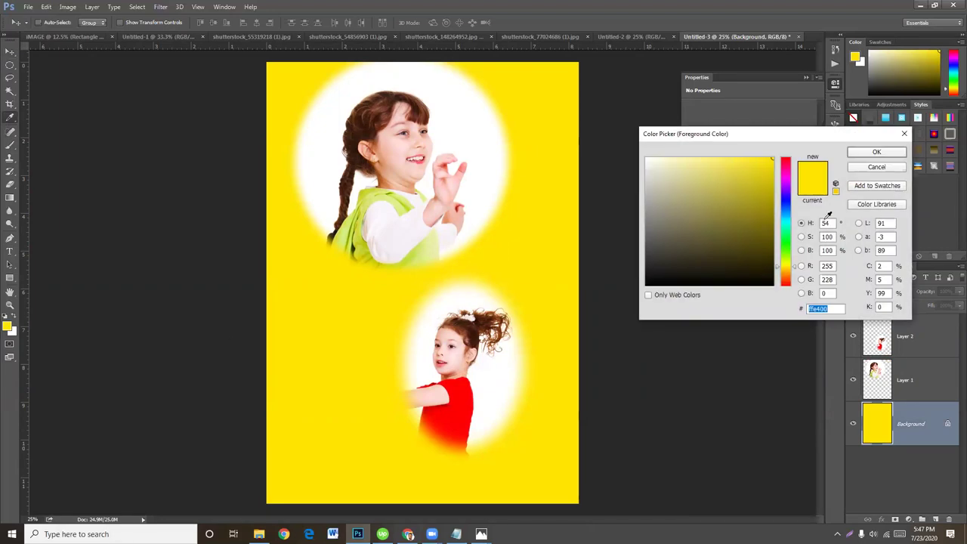
left_click(785, 162)
left_click_drag(786, 163, 852, 157)
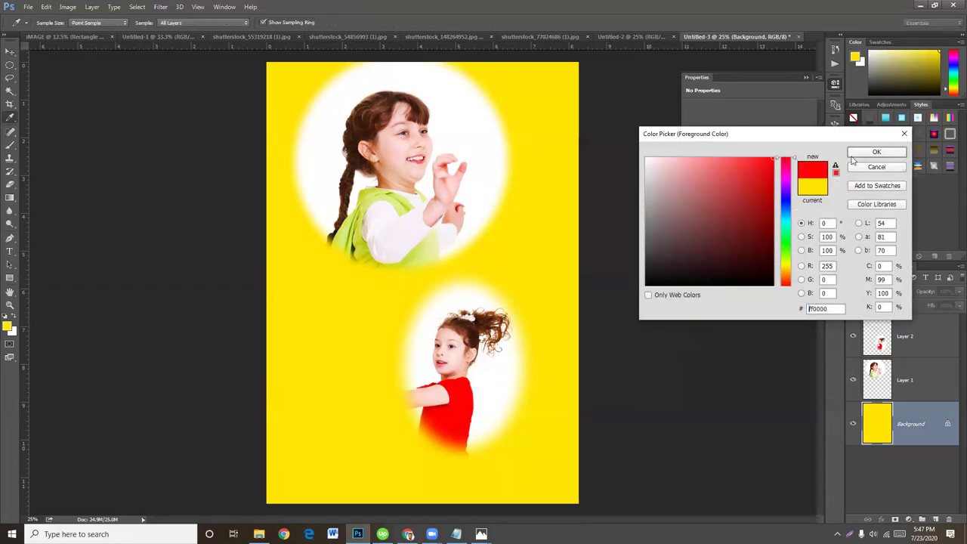
left_click(875, 153)
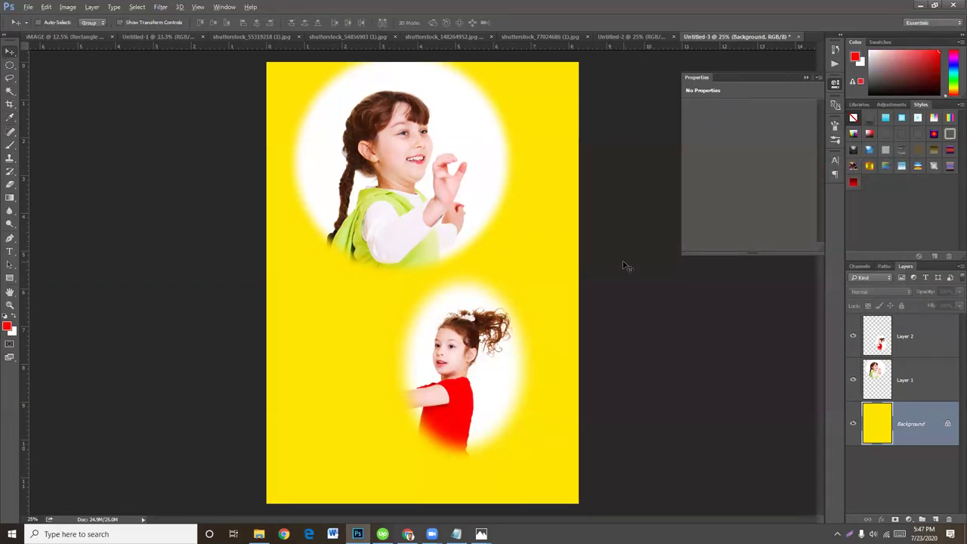
key("alt+BackSpace")
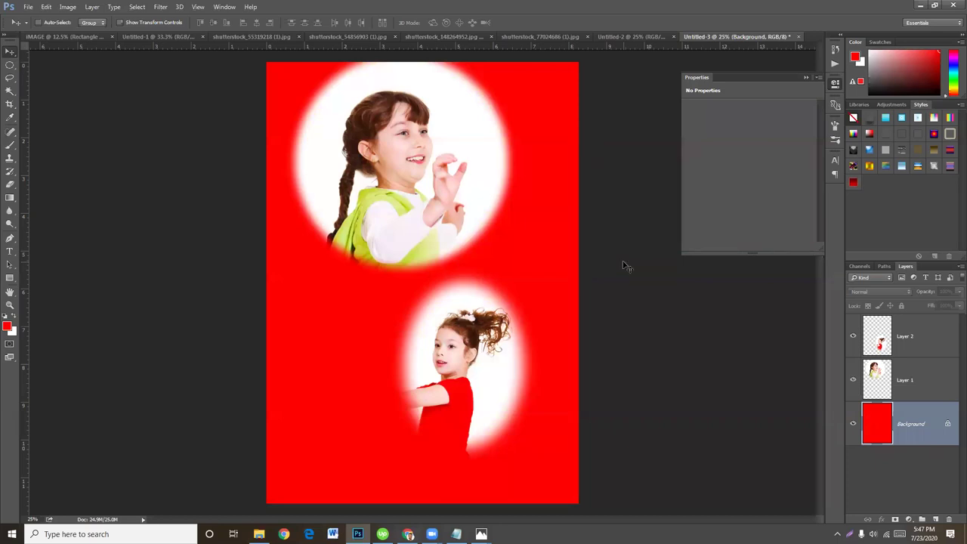
Step: Settle the red-shirt girl below the top girl and bring up new A4 document settings
right_click(466, 396)
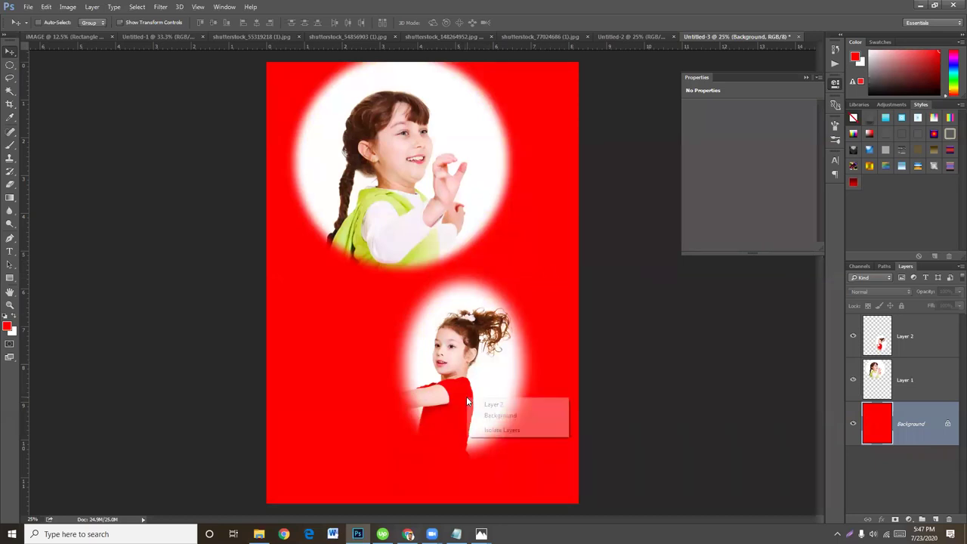
left_click(491, 405)
left_click_drag(470, 371, 466, 363)
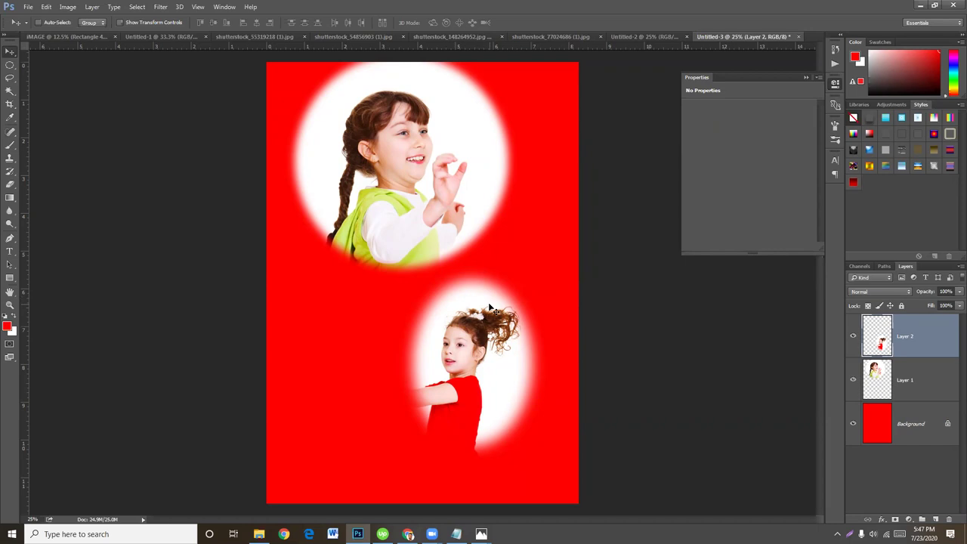
right_click(488, 324)
left_click(465, 346)
left_click_drag(477, 396, 402, 362)
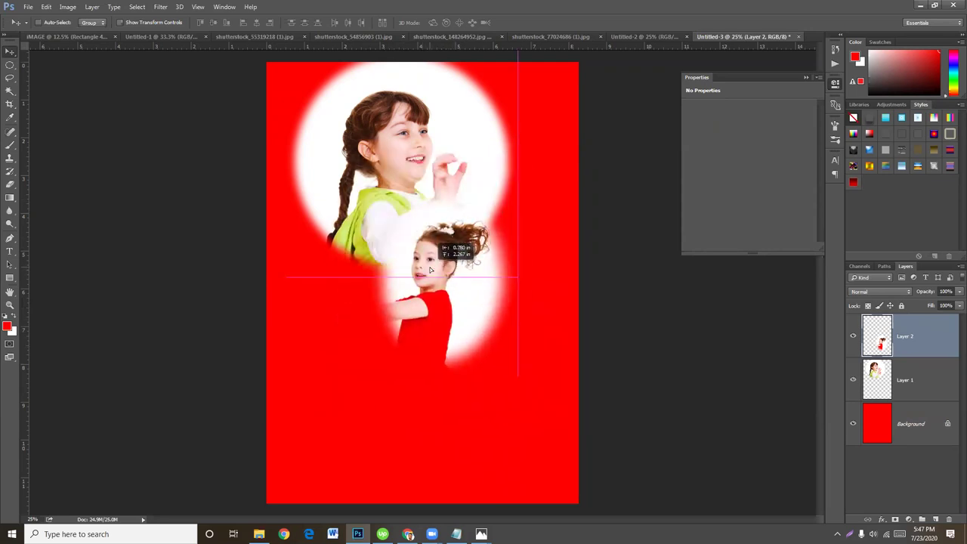
left_click_drag(435, 279, 495, 295)
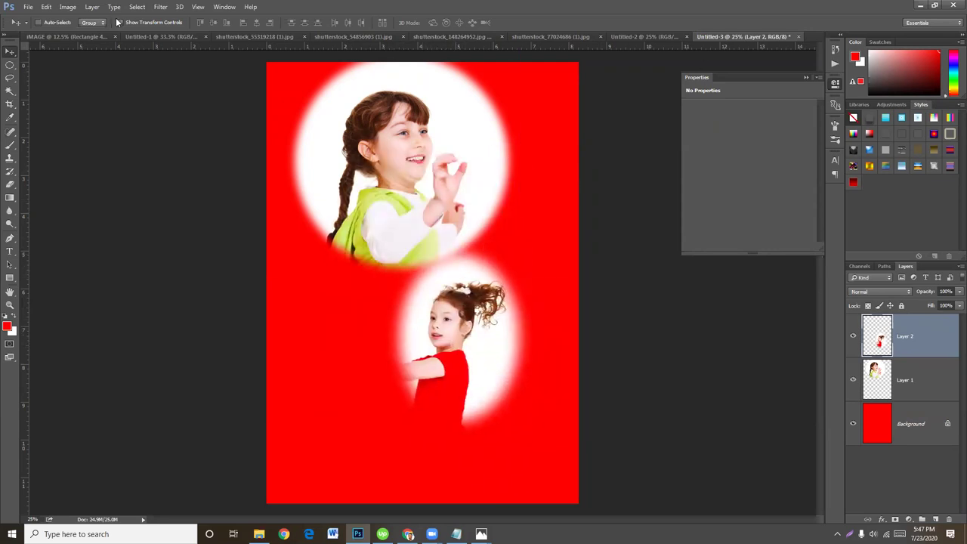
left_click(28, 7)
left_click(34, 18)
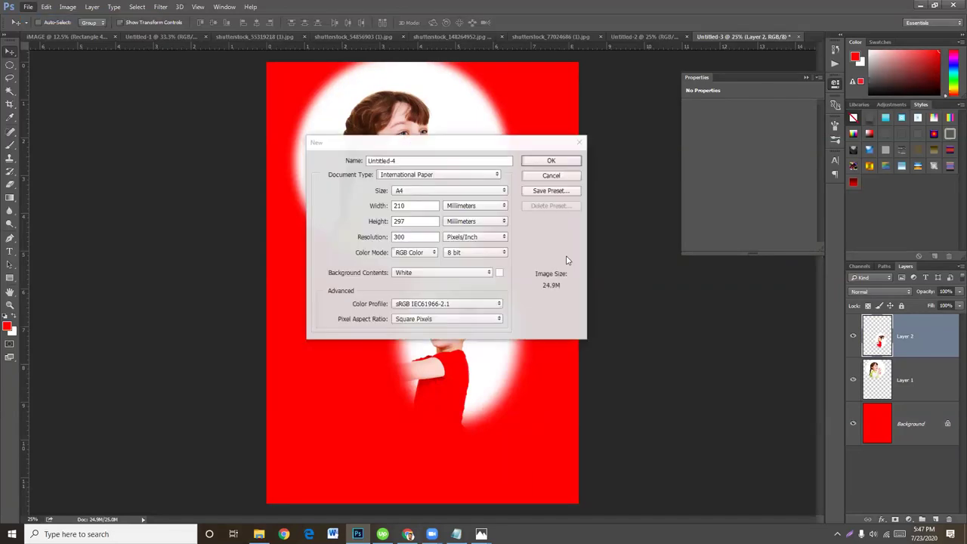
Step: Create the A4 page filled red, then draw a 70 px feathered circular selection near its top
left_click(553, 162)
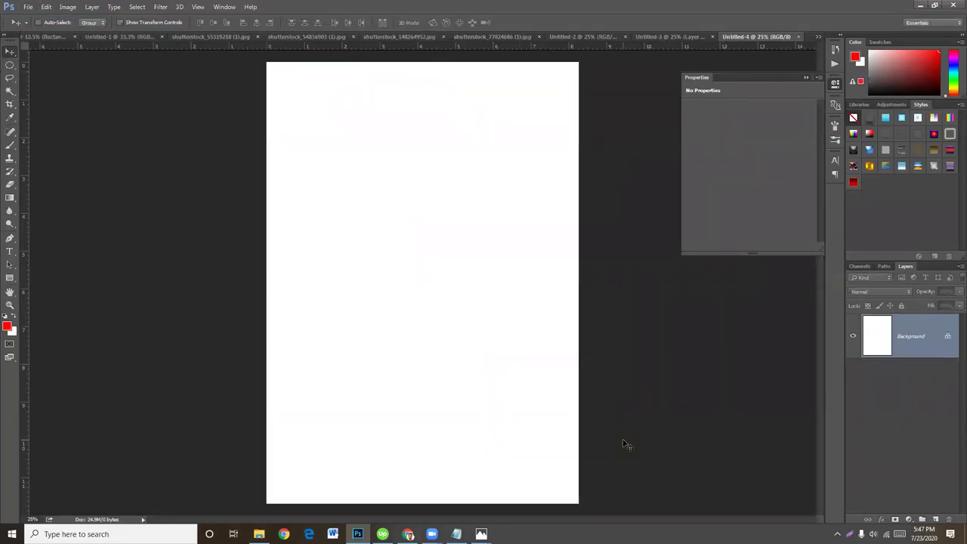
key("alt+BackSpace")
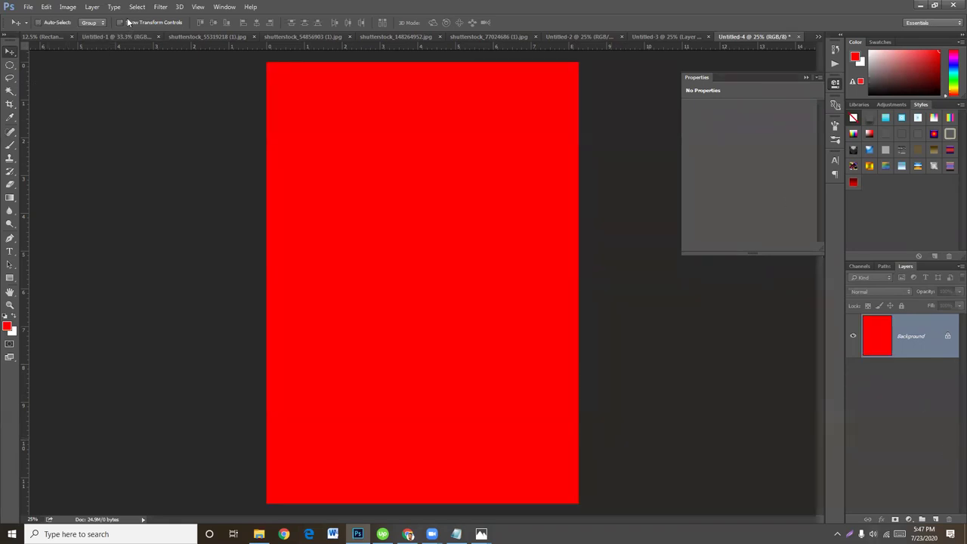
left_click(10, 67)
left_click(111, 22)
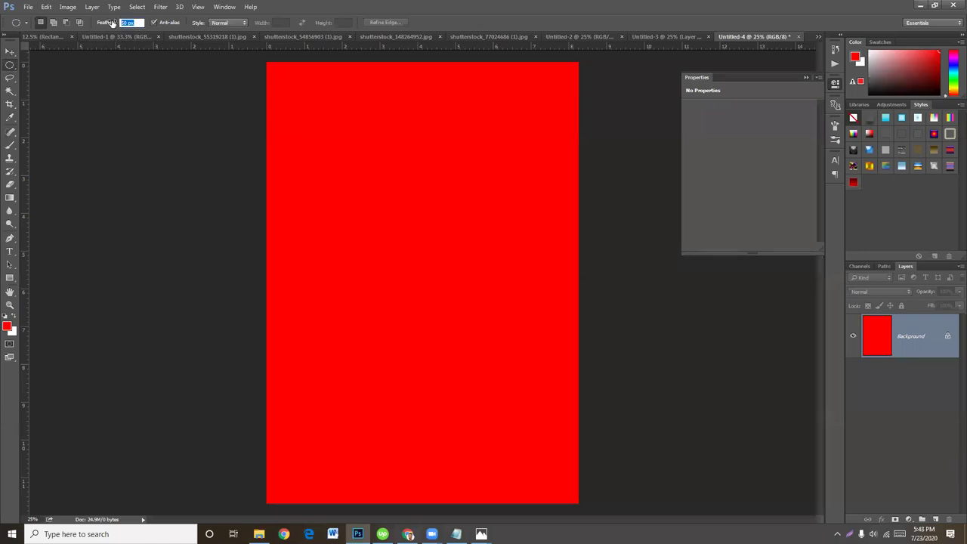
type("5")
left_click_drag(355, 103, 499, 385)
Step: Add a new empty layer and try out circular selections near the page top
left_click(937, 520)
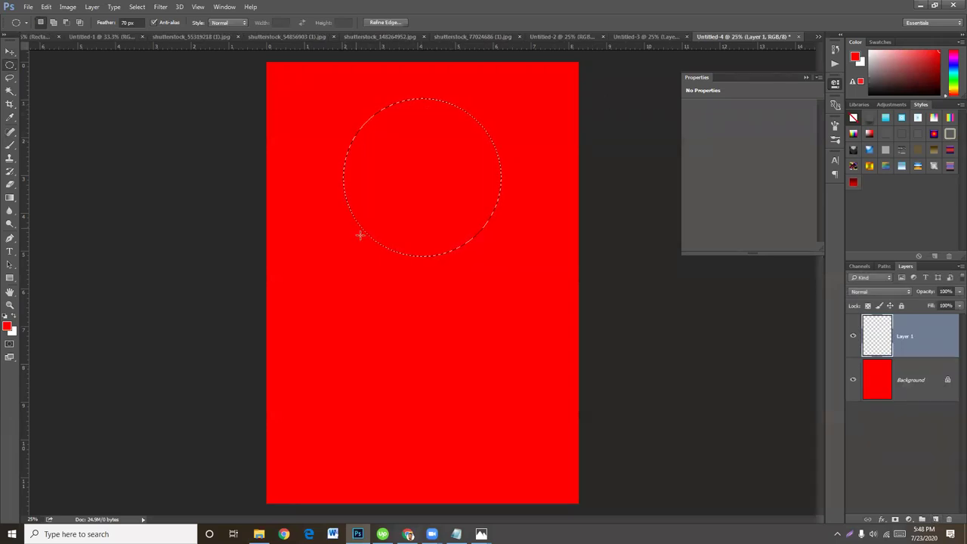
left_click_drag(495, 242, 465, 207)
left_click_drag(326, 106, 529, 323)
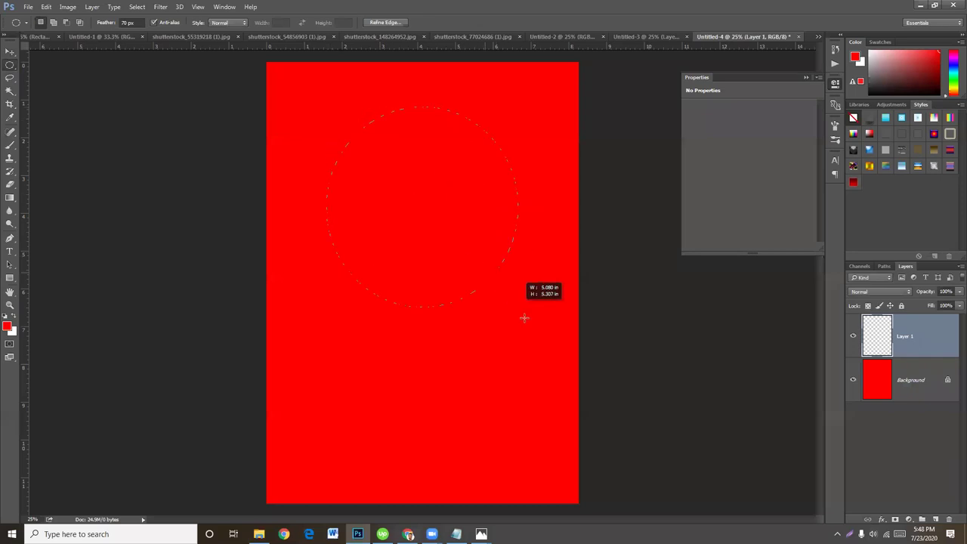
left_click(318, 111)
left_click_drag(319, 110, 472, 239)
left_click(189, 78)
Step: With Feather at 0 px, fill a hard-edged circle near the top with white
left_click(141, 23)
type("0")
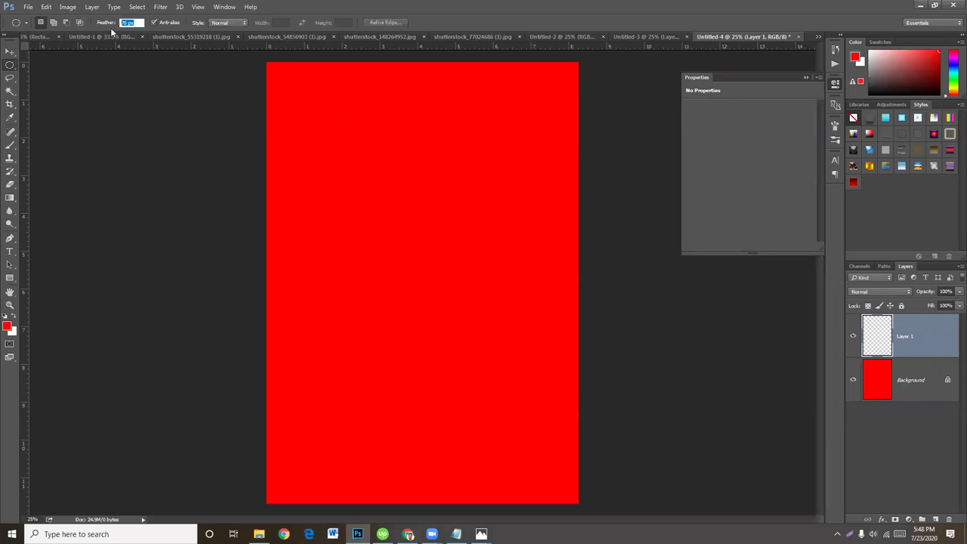
left_click_drag(343, 115, 474, 258)
key("alt")
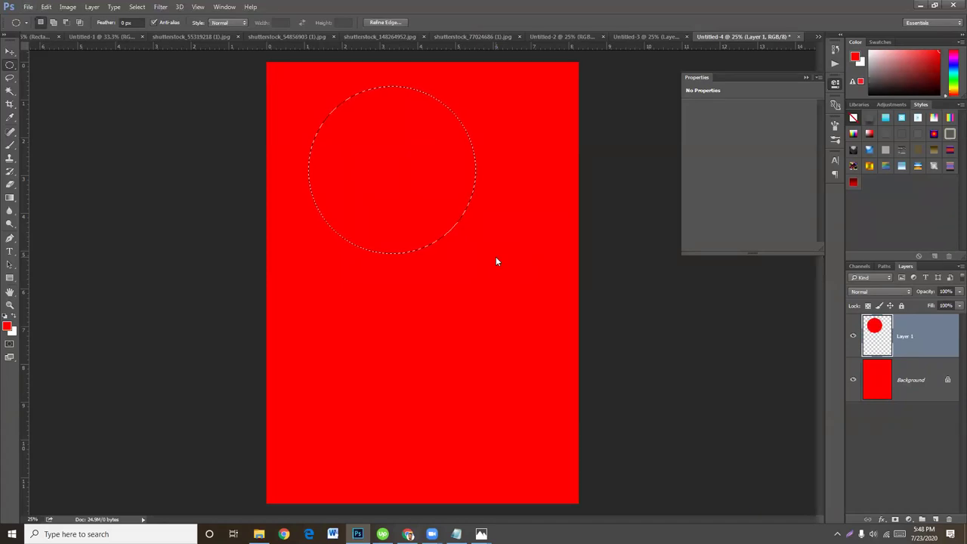
key("ctrl+BackSpace")
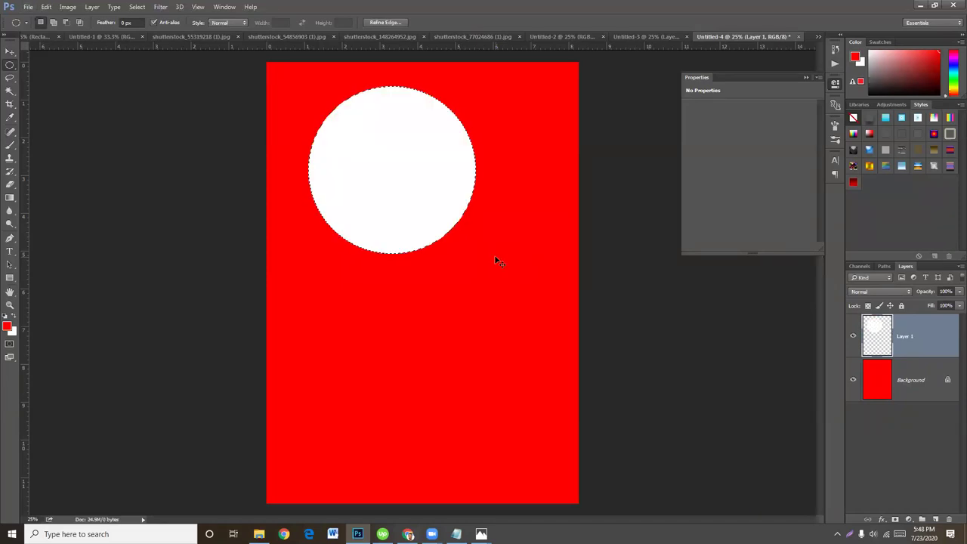
key("ctrl+d")
Step: Draw a 70 px feathered circular selection below the white circle
left_click_drag(414, 313, 366, 280)
key("ctrl+d")
left_click(105, 23)
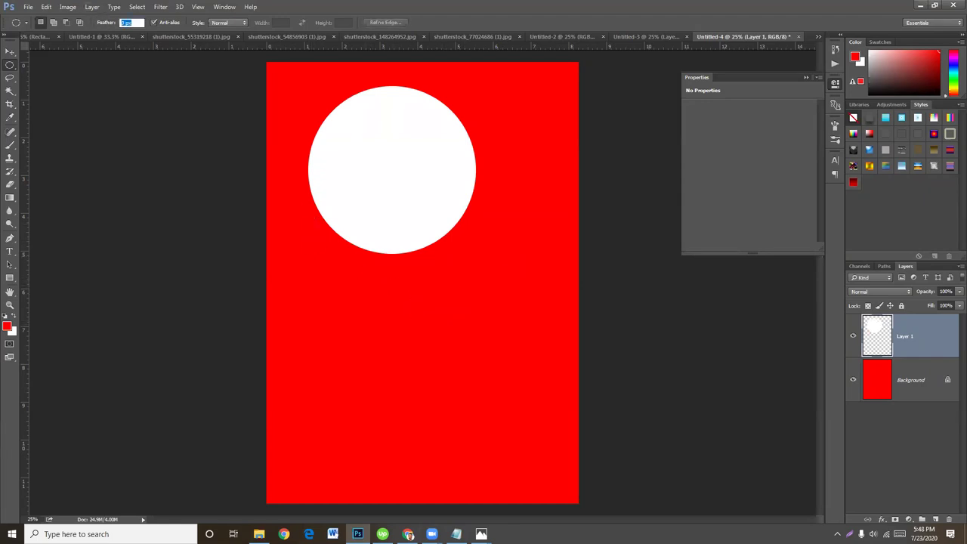
type("70")
left_click_drag(337, 289, 518, 452)
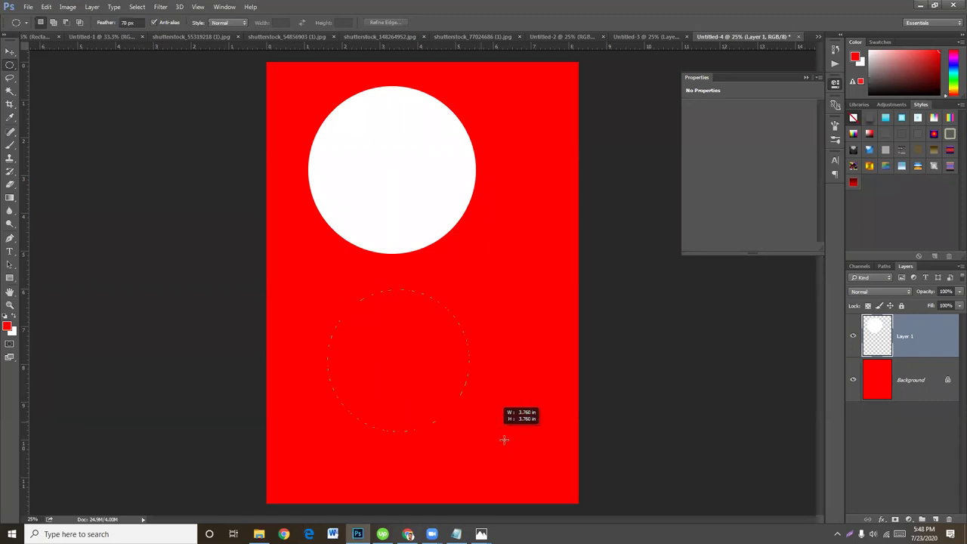
Step: Fill the lower feathered selection with yellow #ffe400 and deselect
left_click(7, 327)
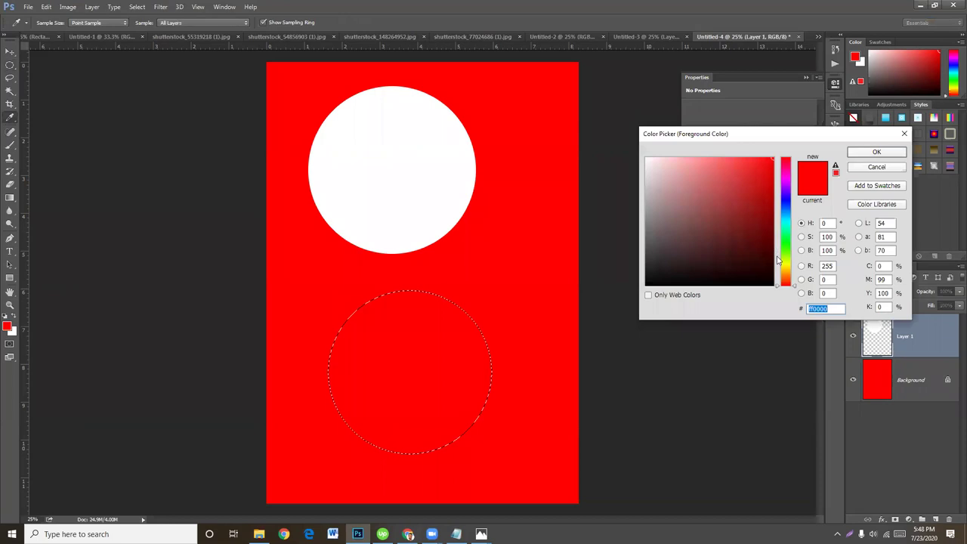
type("ffe400")
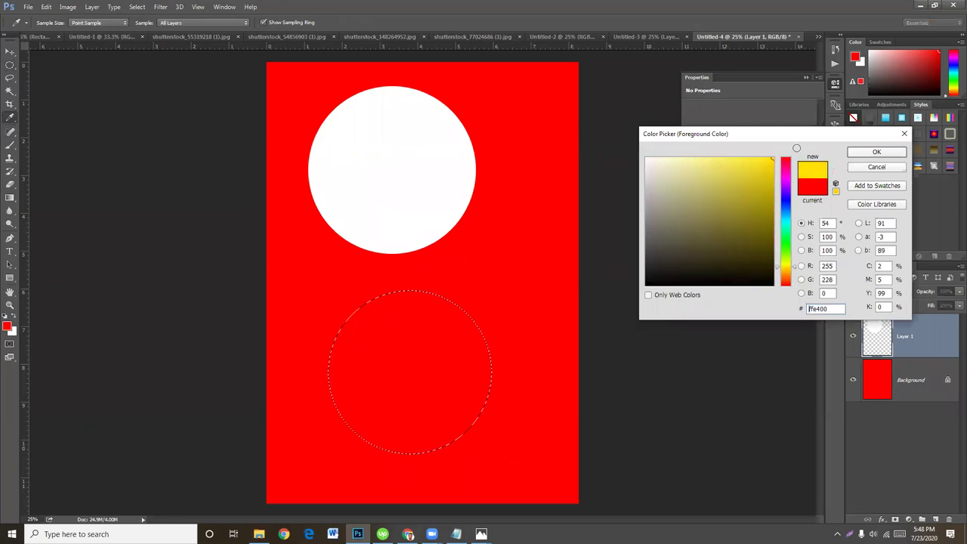
left_click(876, 154)
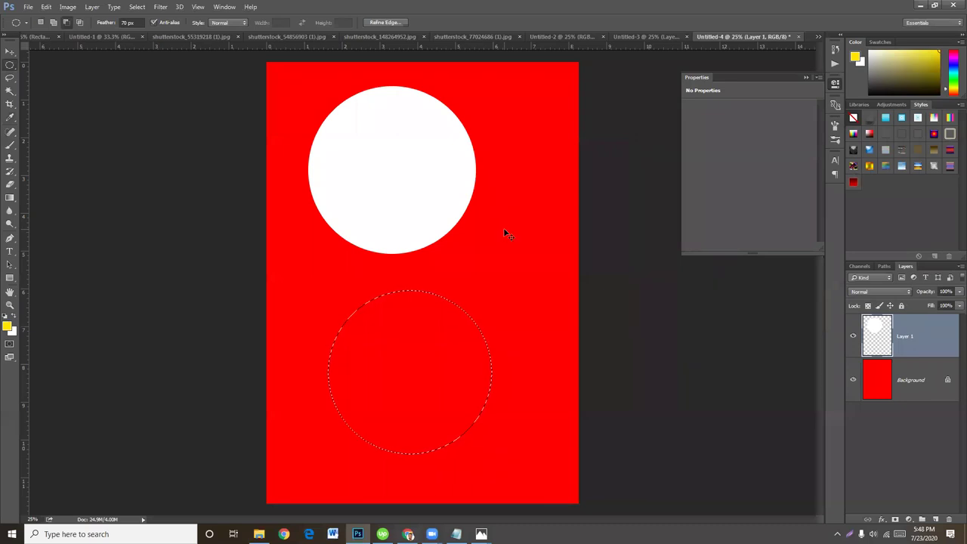
key("alt+BackSpace")
key("ctrl+d")
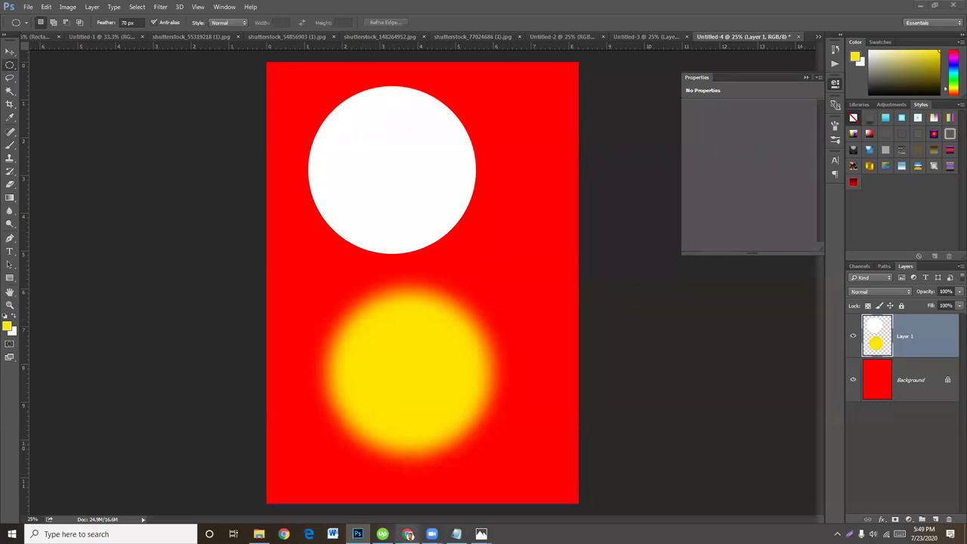
left_click(408, 534)
Step: Search Google in Chrome for 'graphic river' and open the GraphicRiver result in a new tab
left_click(759, 8)
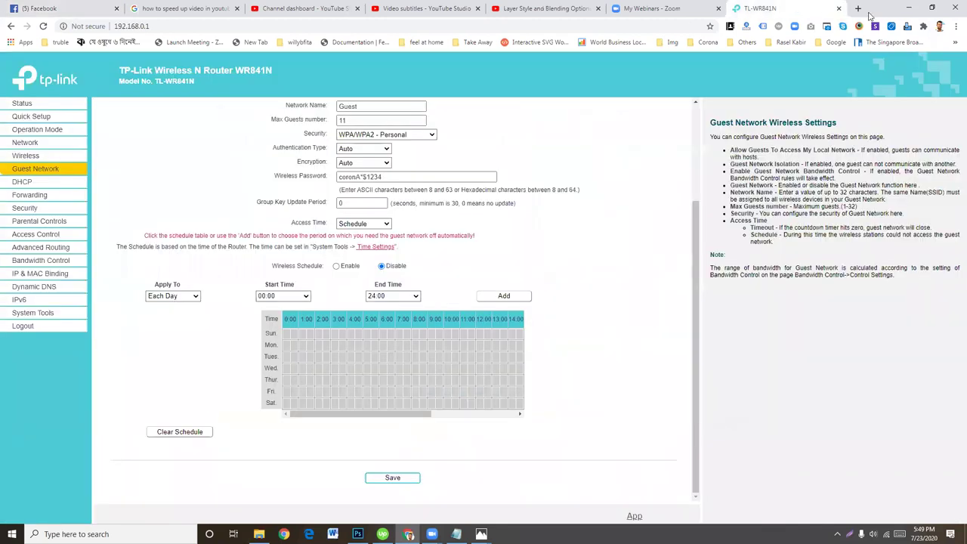
left_click(635, 27)
type("graphi")
key("Return")
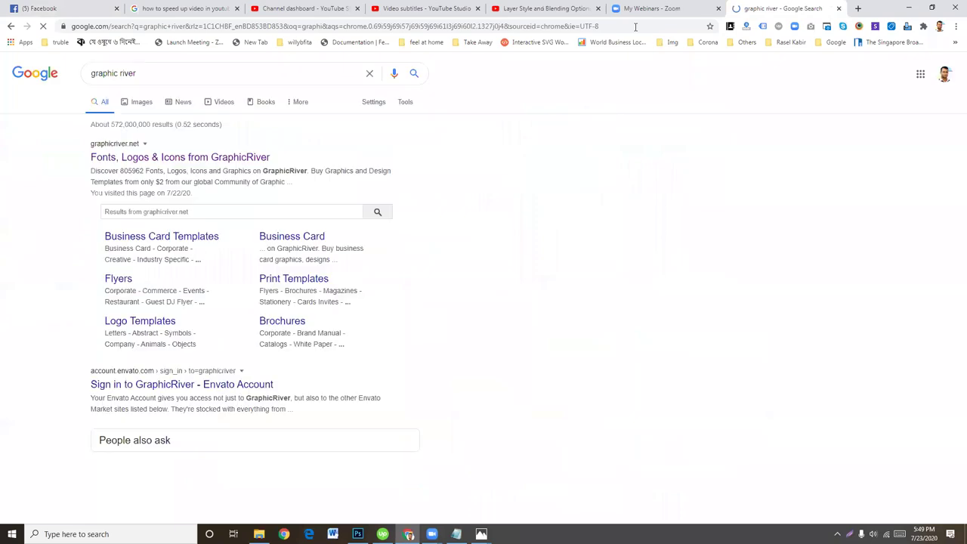
right_click(179, 158)
right_click(179, 160)
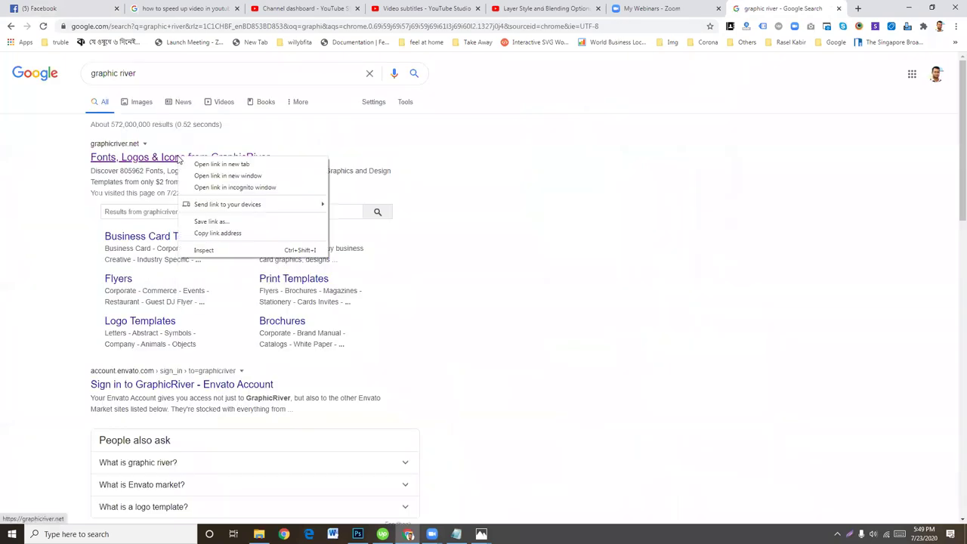
left_click(205, 168)
Step: On GraphicRiver, search the catalogue for 'poster'
left_click(800, 7)
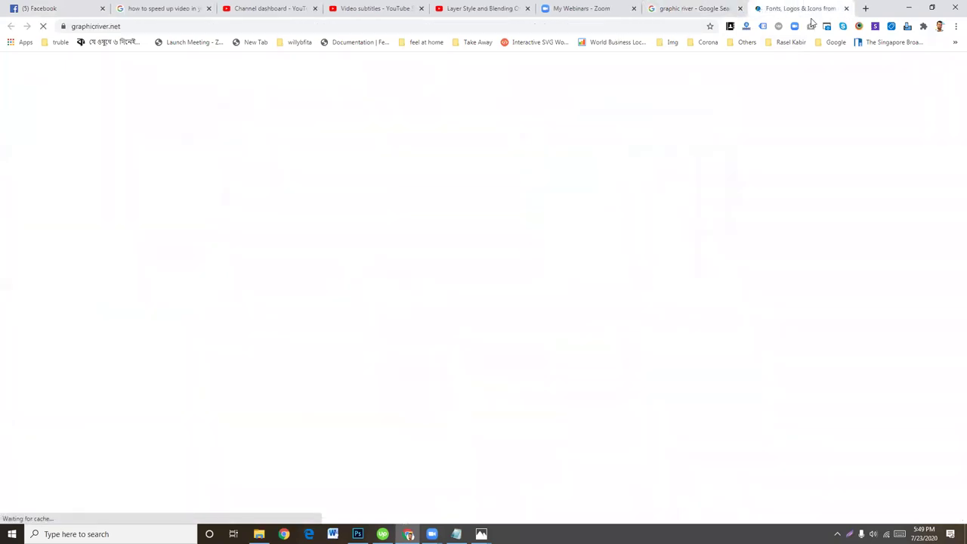
scroll(596, 344, "down", 4)
scroll(596, 344, "down", 8)
scroll(596, 343, "up", 4)
scroll(478, 319, "up", 1)
scroll(478, 319, "up", 5)
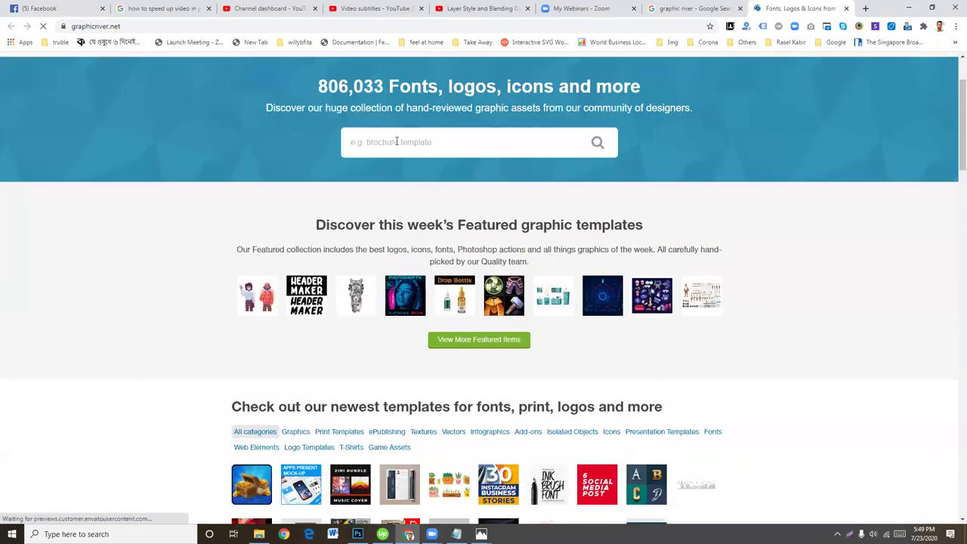
left_click(395, 141)
type("poster")
key("Return")
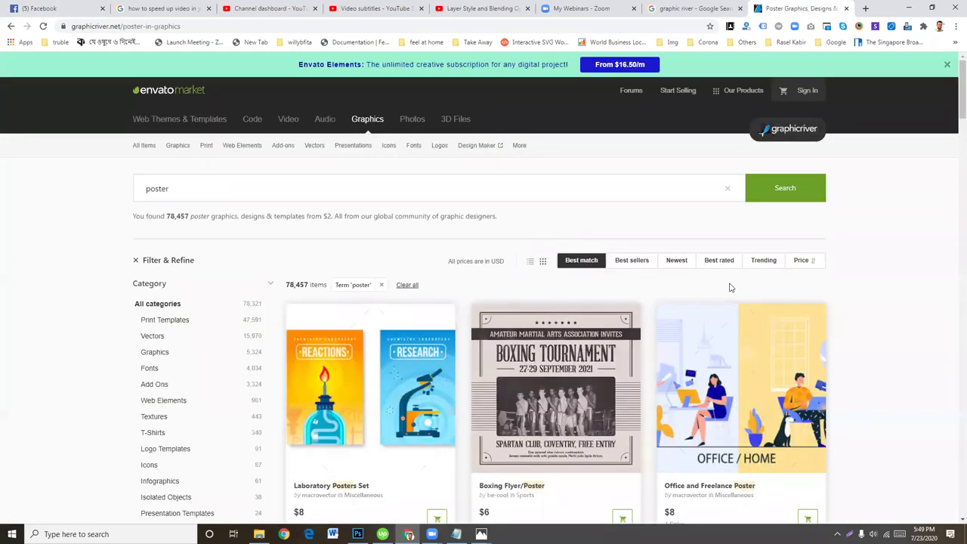
Step: Browse the poster results and open the $8 Apathy And Laziness Flat Poster item page
scroll(730, 288, "down", 5)
scroll(730, 288, "down", 8)
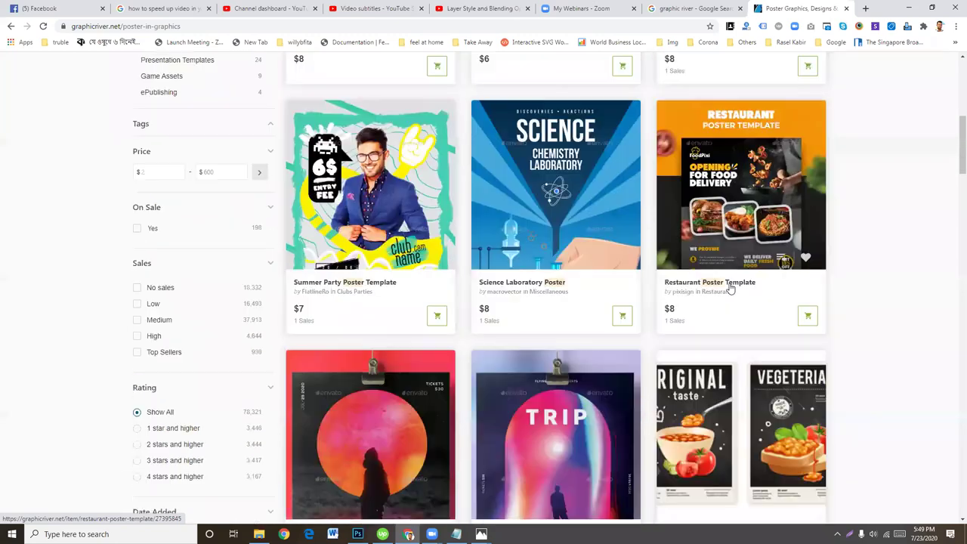
scroll(730, 289, "down", 6)
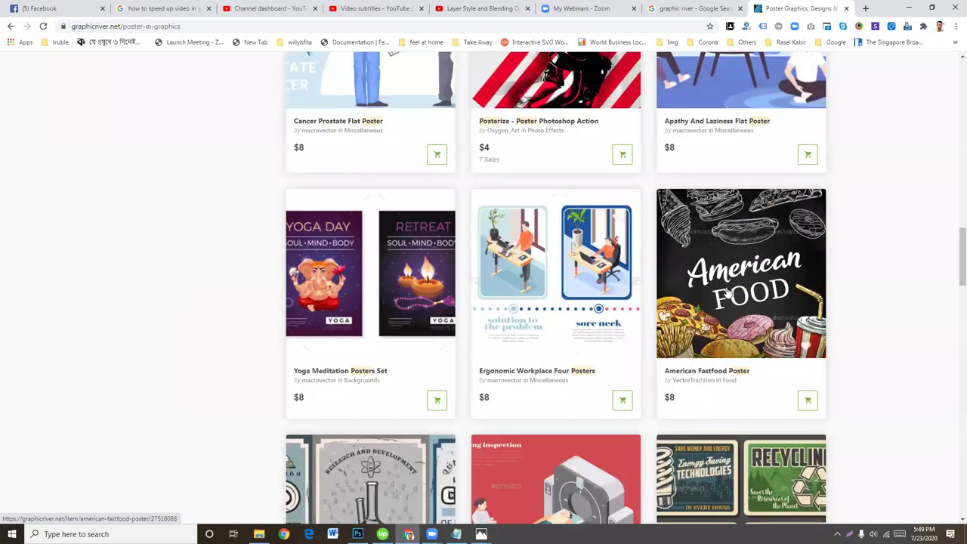
scroll(730, 288, "up", 1)
scroll(362, 212, "up", 2)
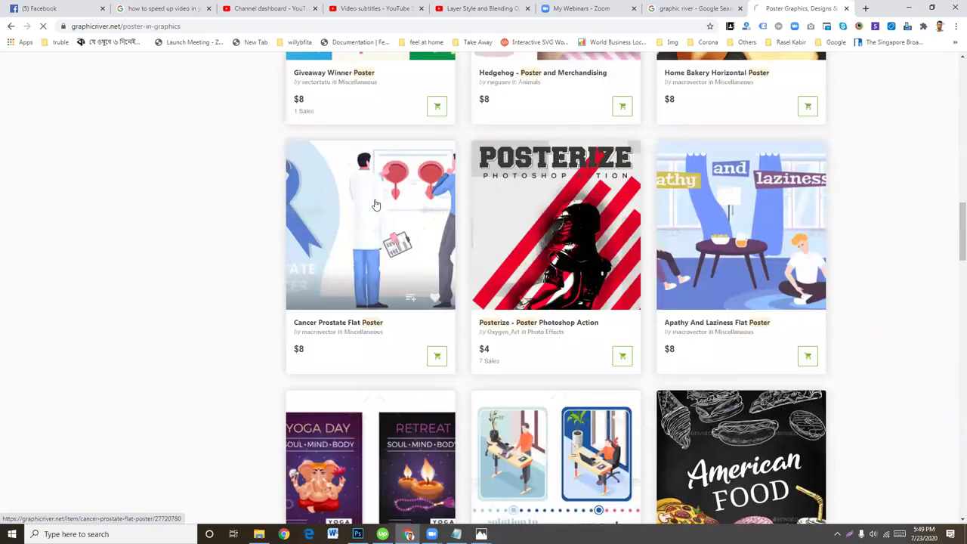
left_click(682, 323)
scroll(684, 320, "up", 4)
scroll(683, 314, "up", 2)
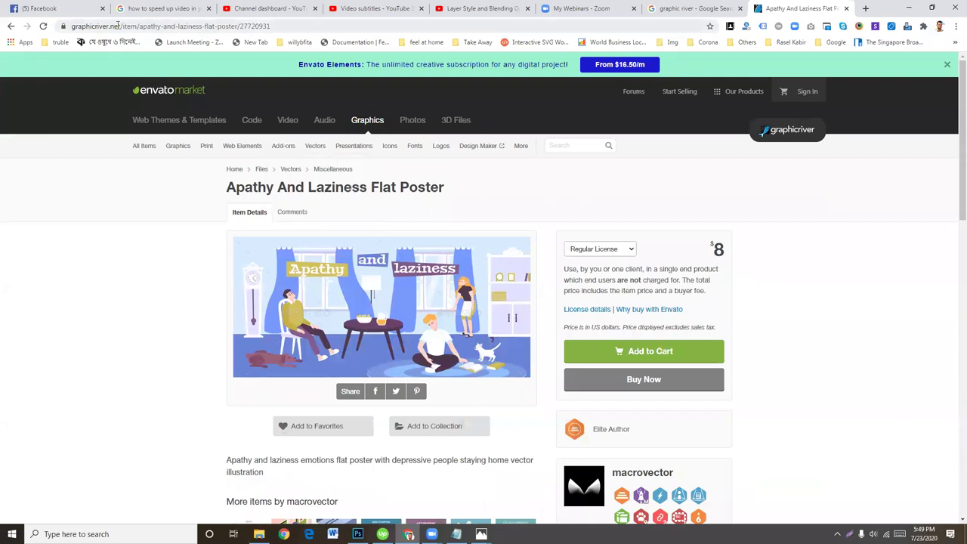
left_click(121, 26)
left_click_drag(121, 26, 72, 26)
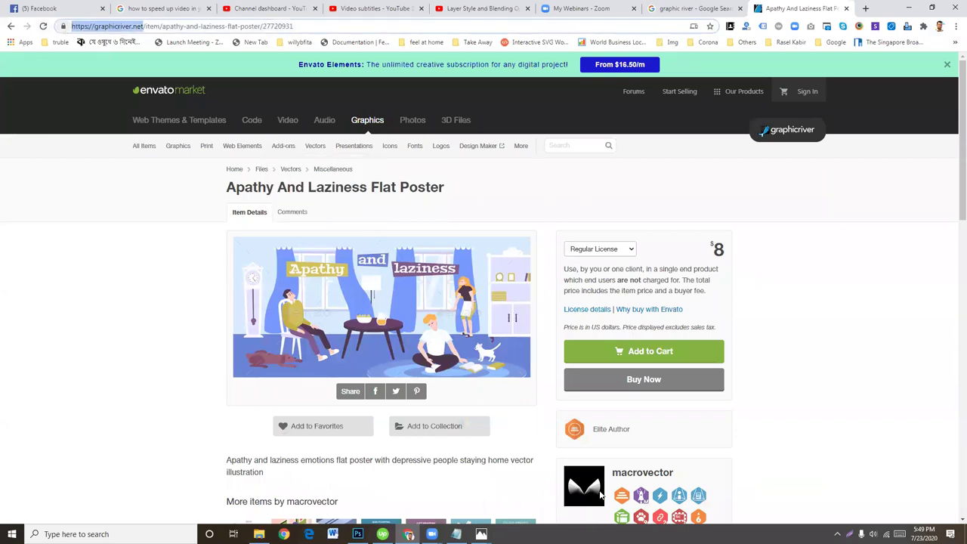
left_click(486, 507)
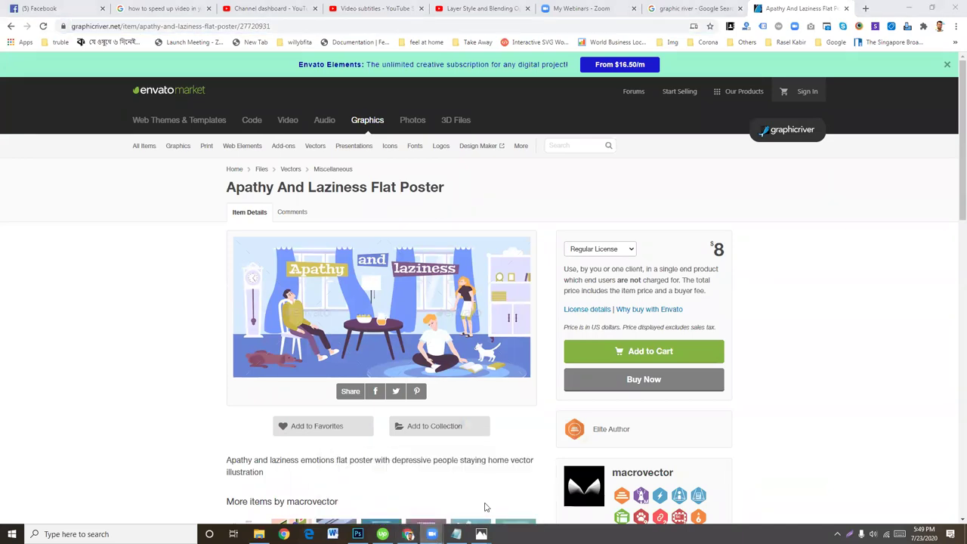